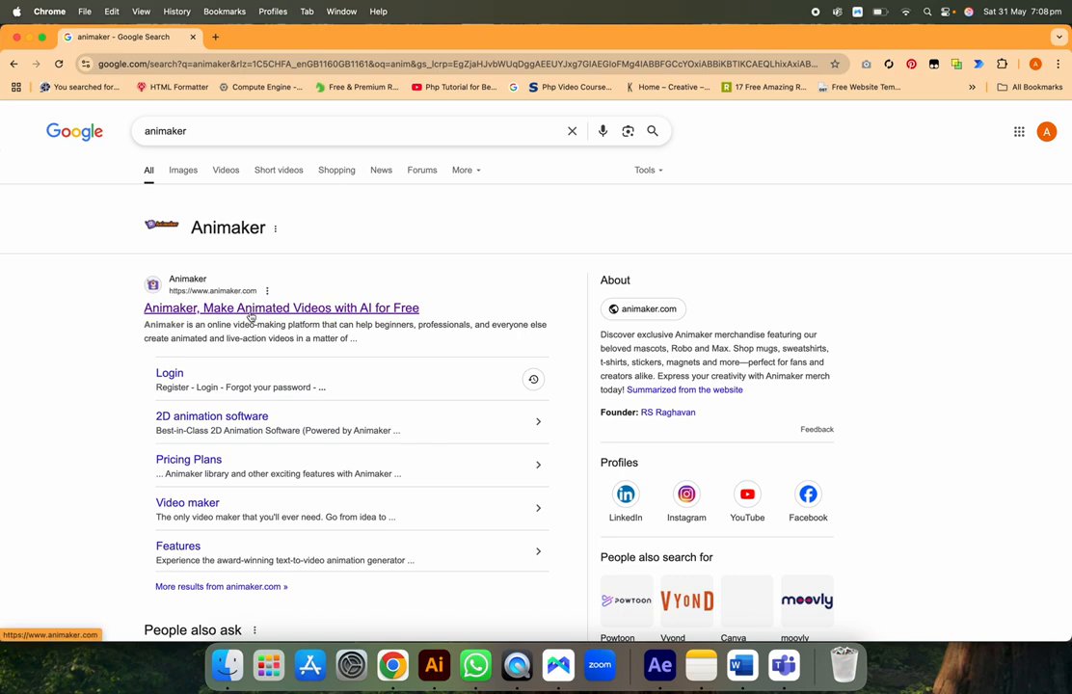
# Open the Animaker website from the search results, dismiss the Google sign-in prompt and go to account sign-up.
pyautogui.click(250, 315)
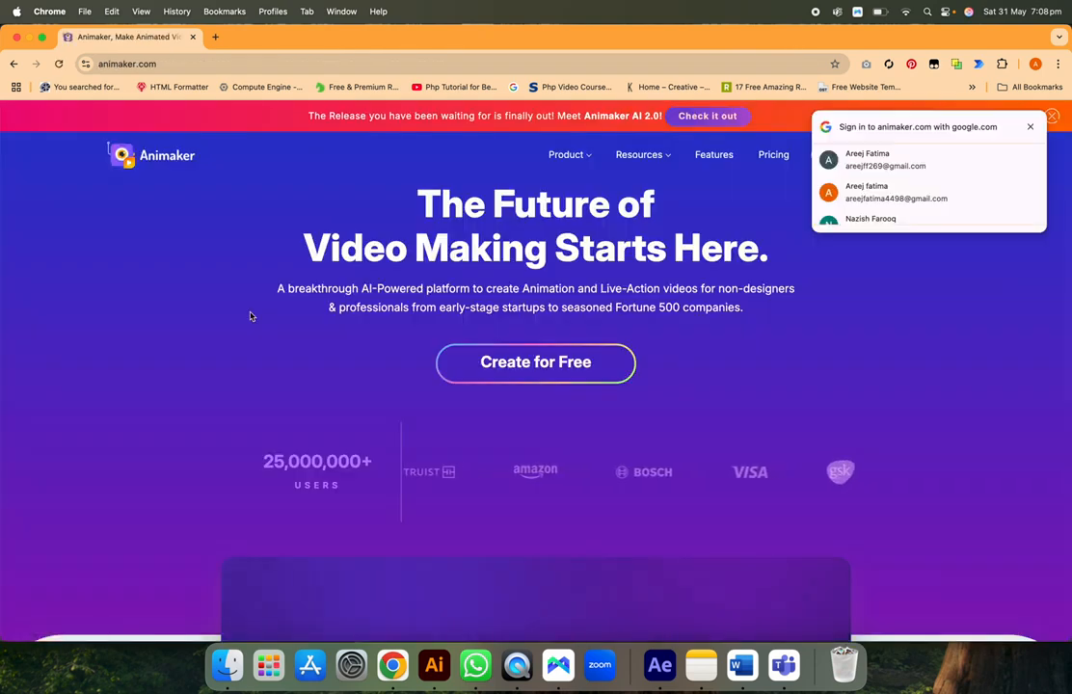
pyautogui.click(1031, 126)
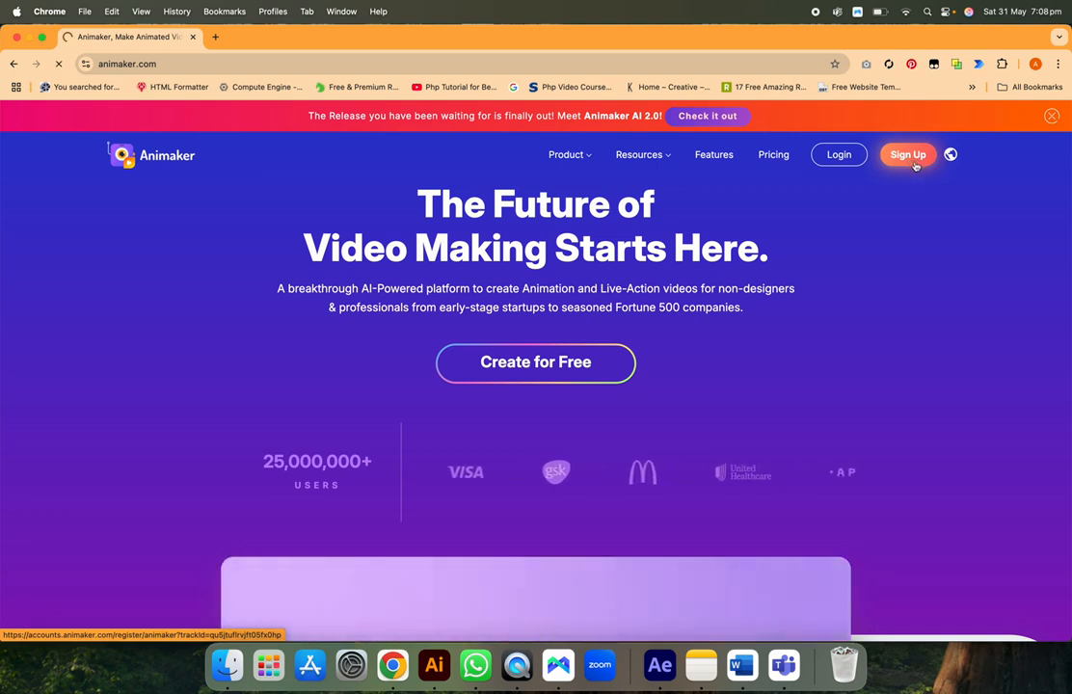
pyautogui.click(908, 156)
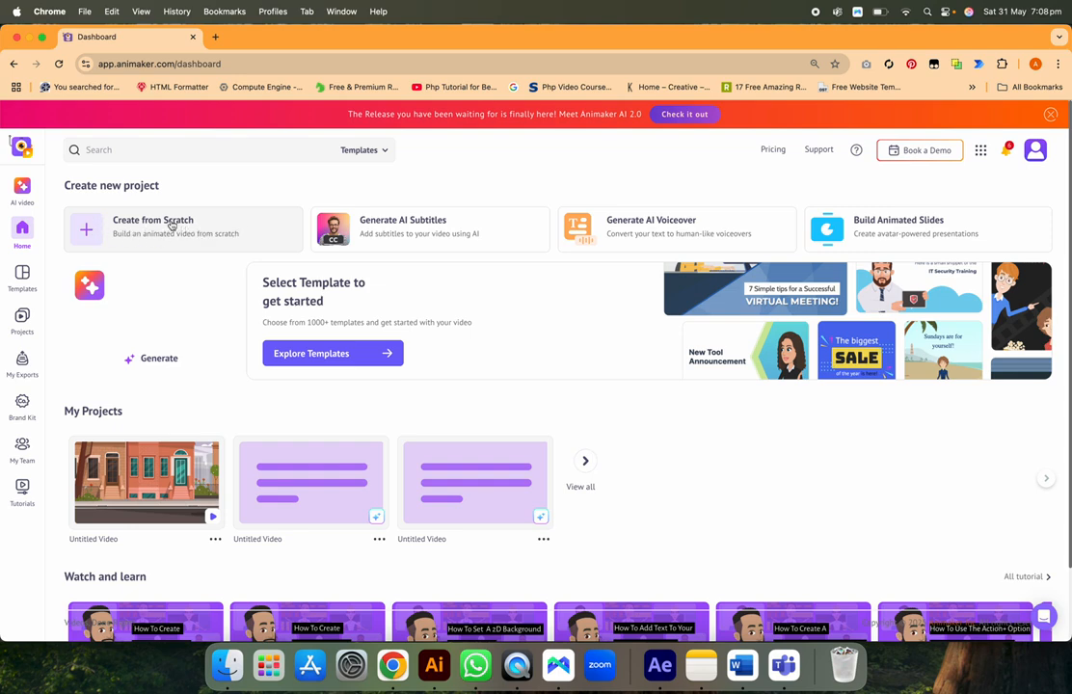
# Create a new cartoon project from scratch in the Horizontal Video 16:9 format.
pyautogui.click(89, 229)
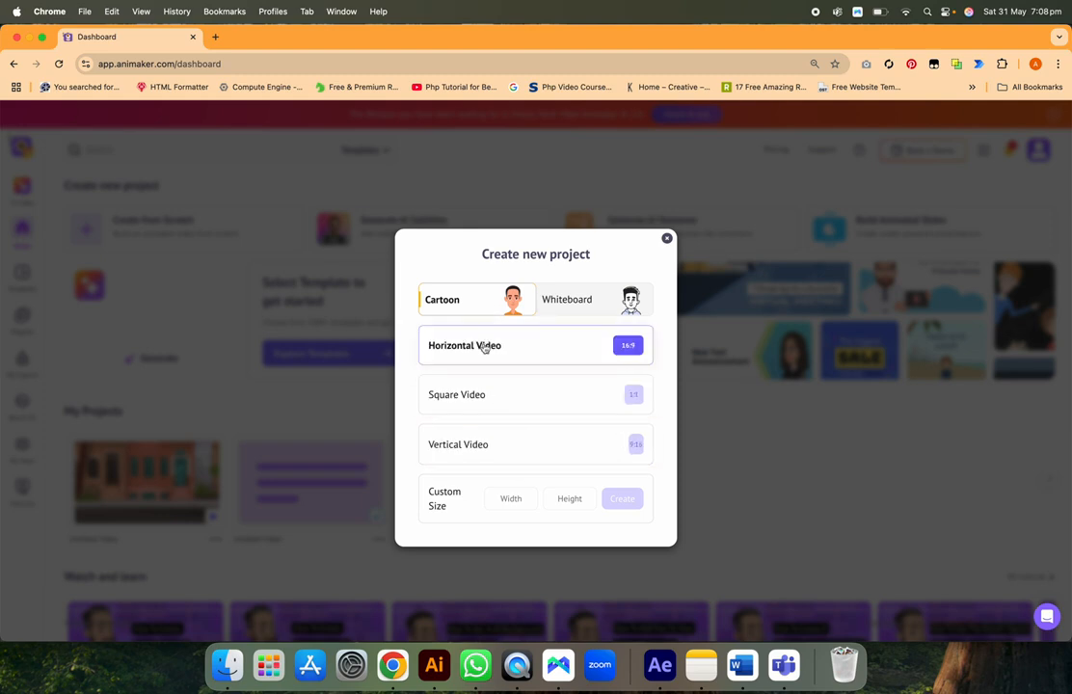
pyautogui.click(557, 348)
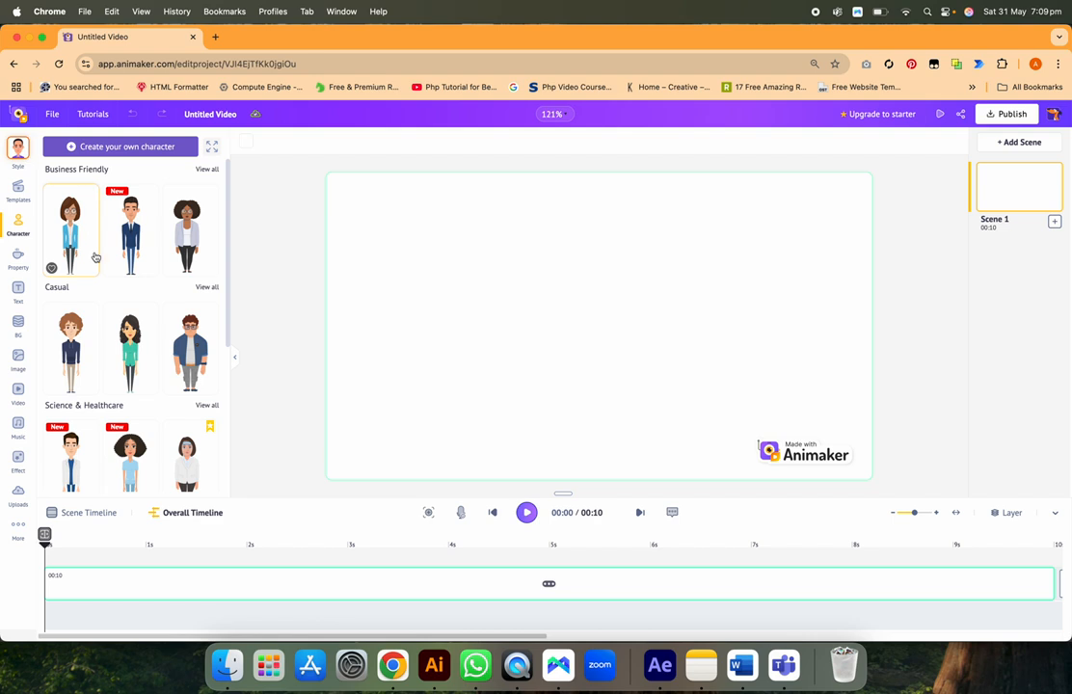
# Browse the character library and the prebuilt video templates to see which assets are available.
pyautogui.scroll(-3, 136, 345)
pyautogui.scroll(-9, 136, 345)
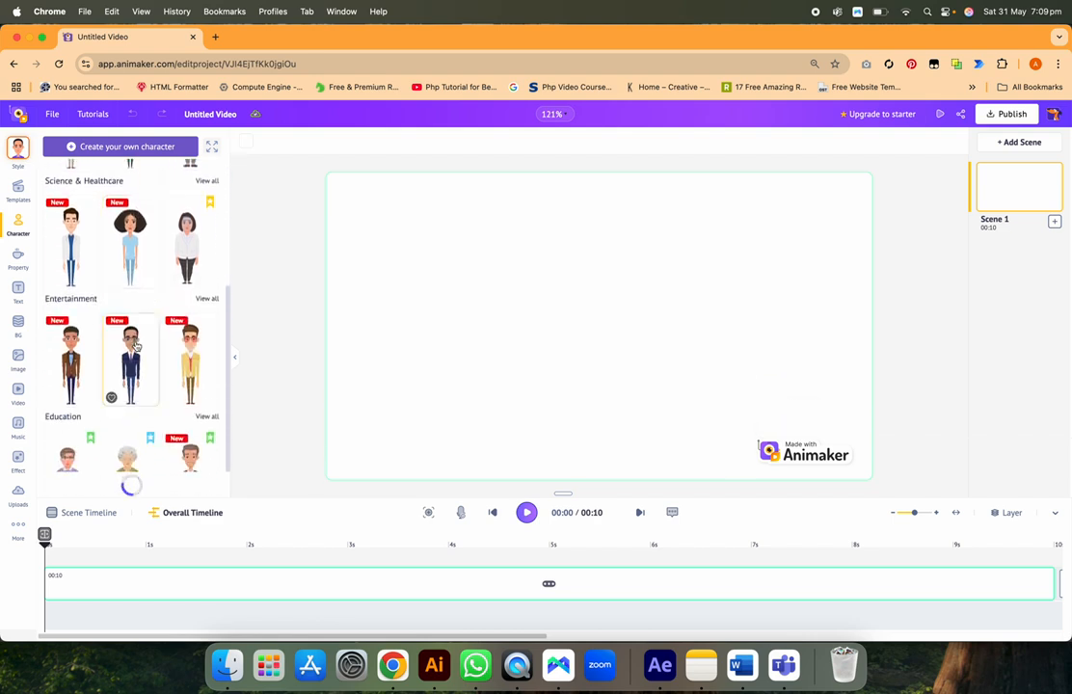
pyautogui.scroll(-3, 136, 345)
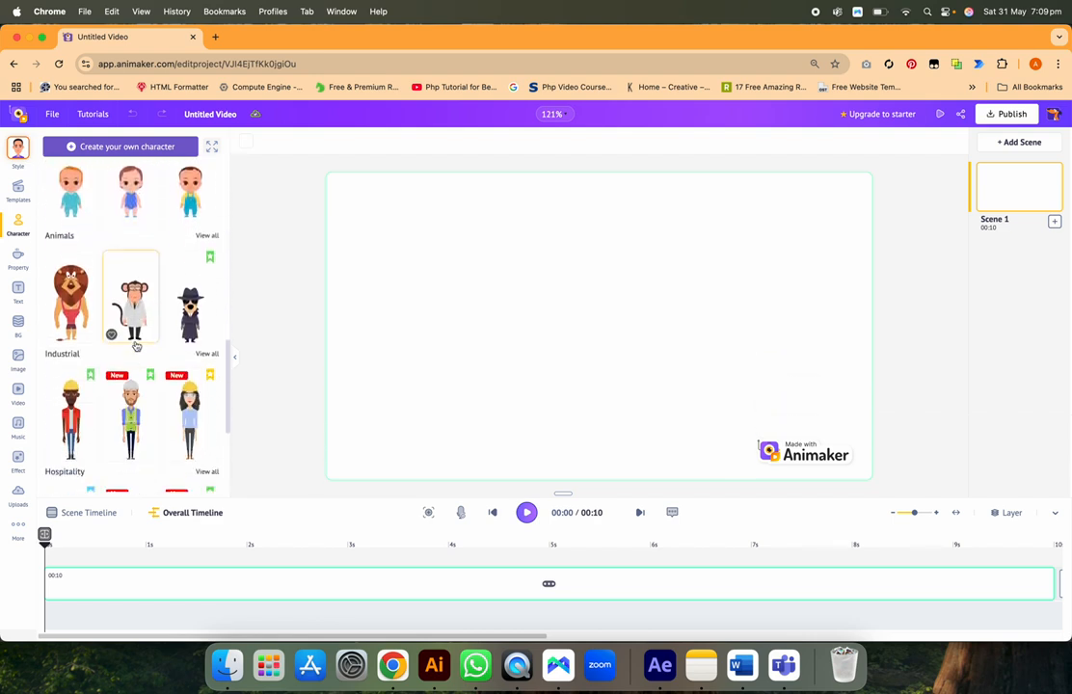
pyautogui.scroll(2, 140, 290)
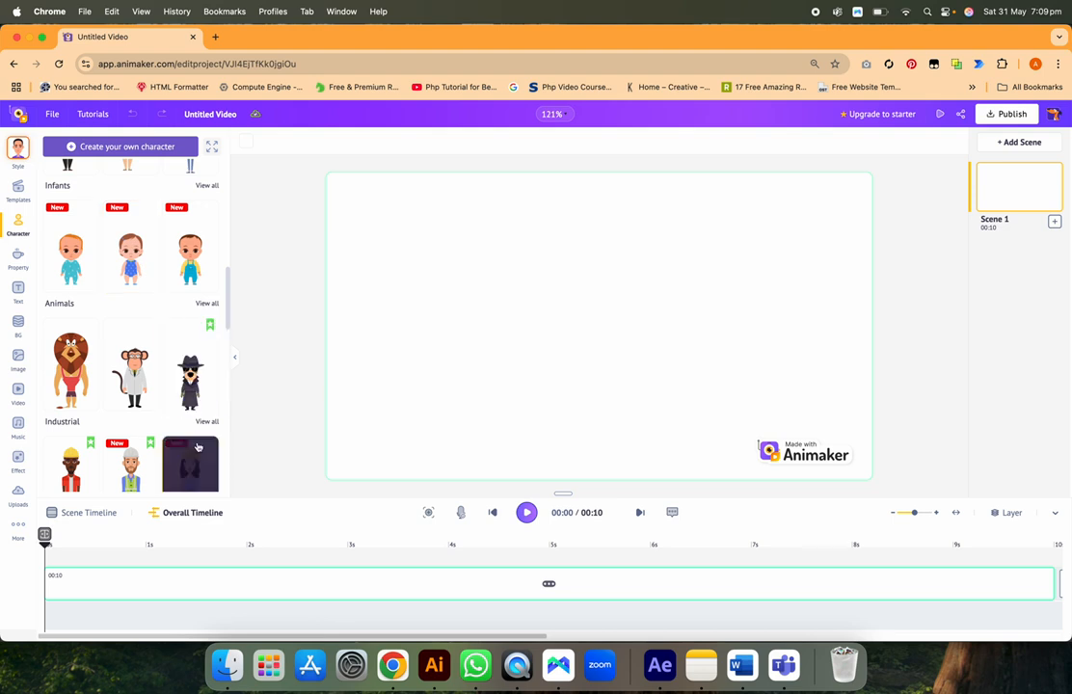
pyautogui.scroll(-4, 145, 384)
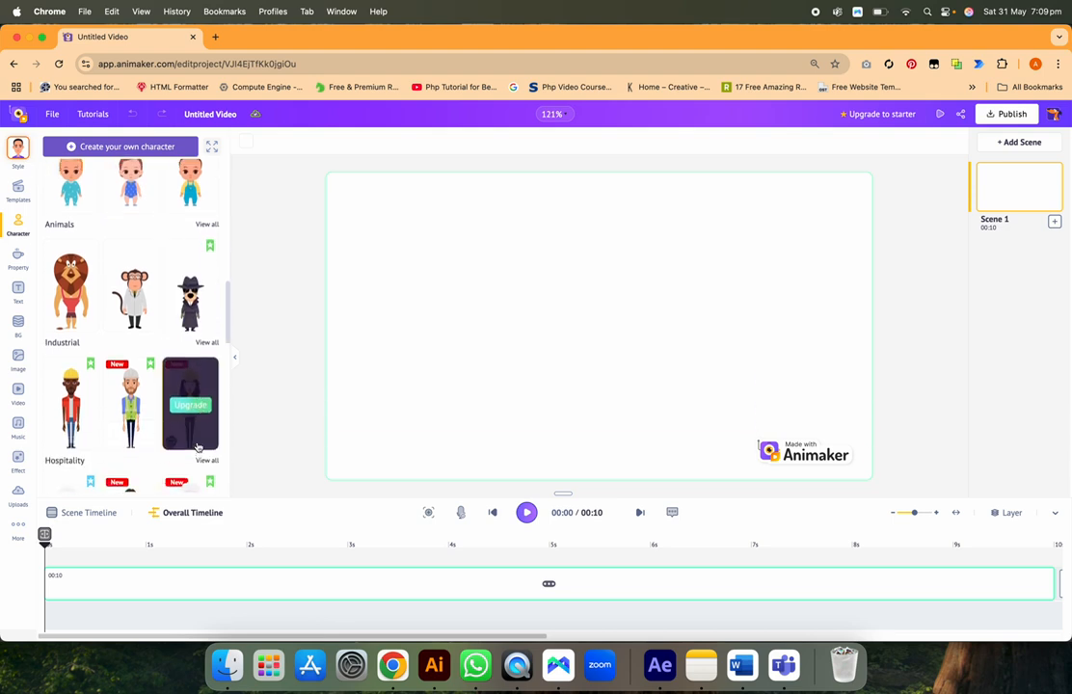
pyautogui.click(20, 191)
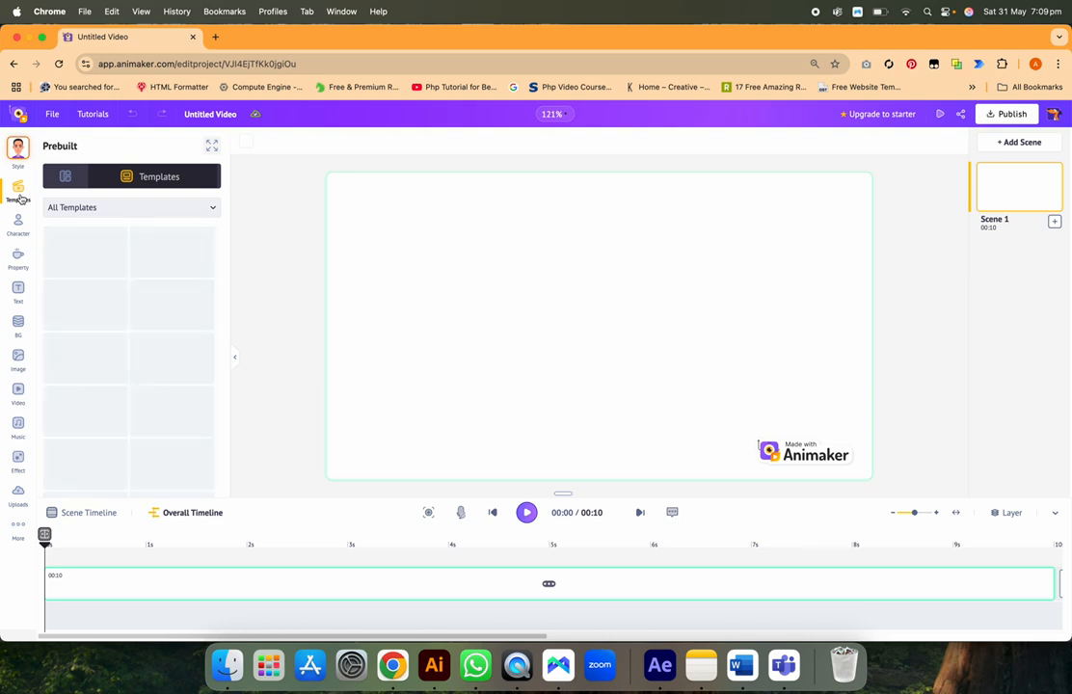
pyautogui.scroll(-3, 164, 360)
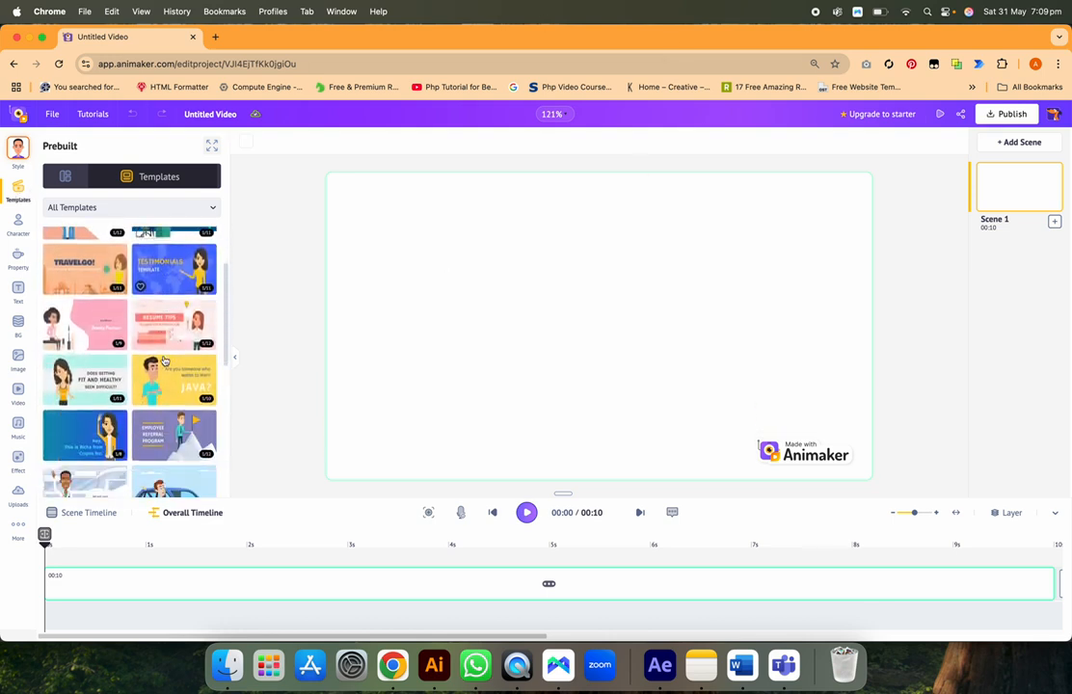
pyautogui.scroll(-2, 164, 361)
pyautogui.scroll(-3, 164, 361)
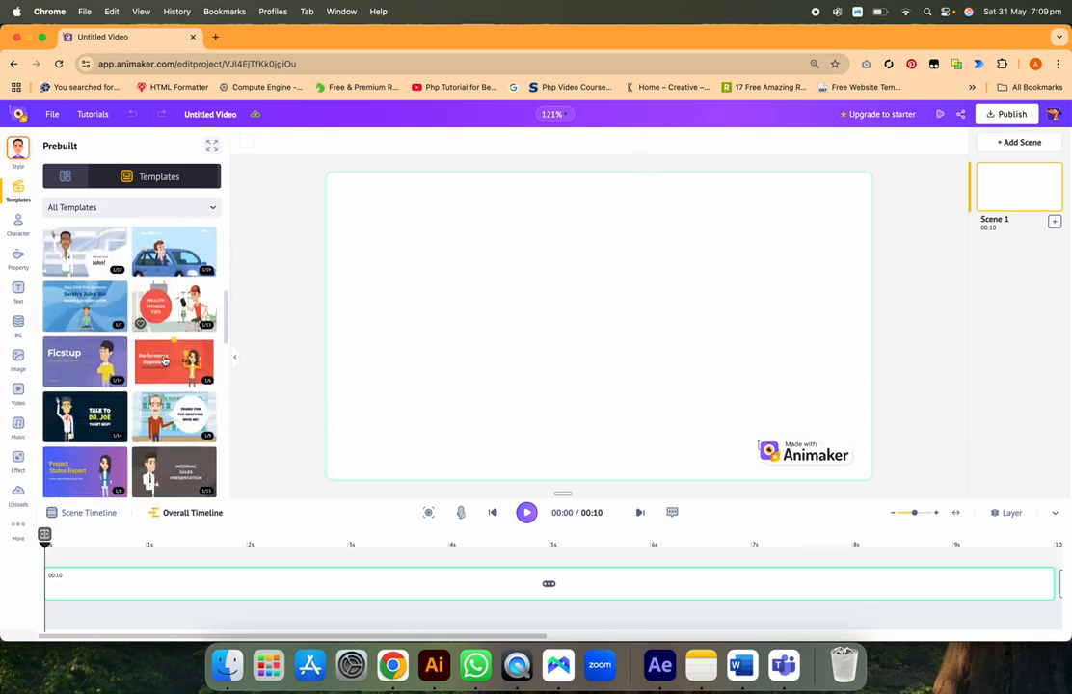
pyautogui.click(11, 227)
pyautogui.scroll(-5, 210, 407)
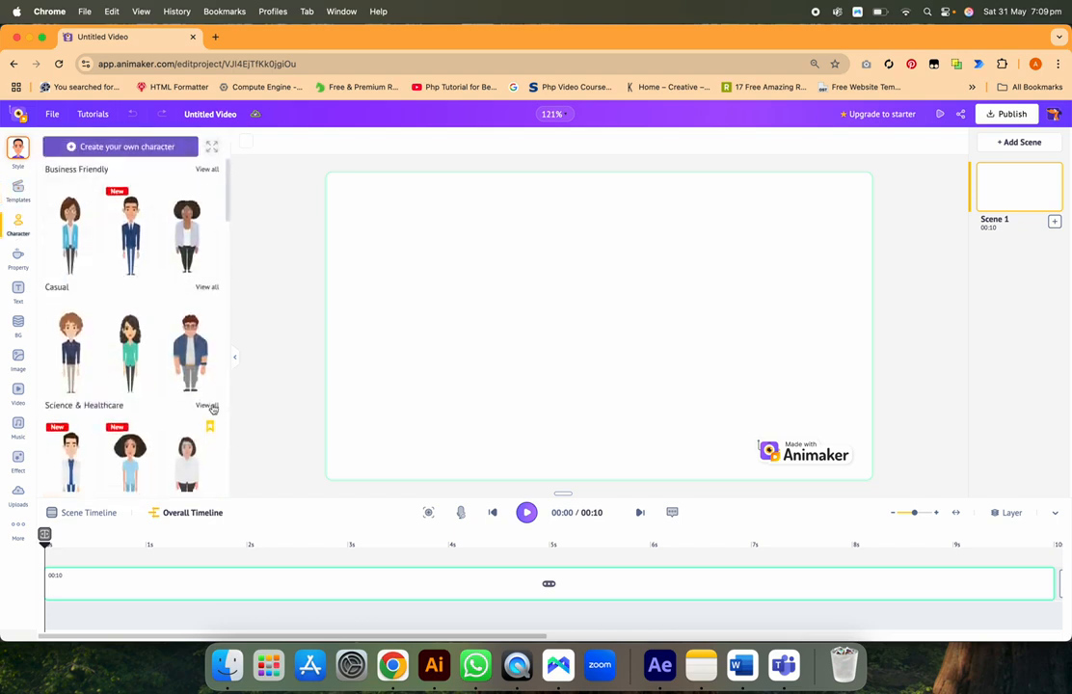
pyautogui.scroll(-6, 213, 409)
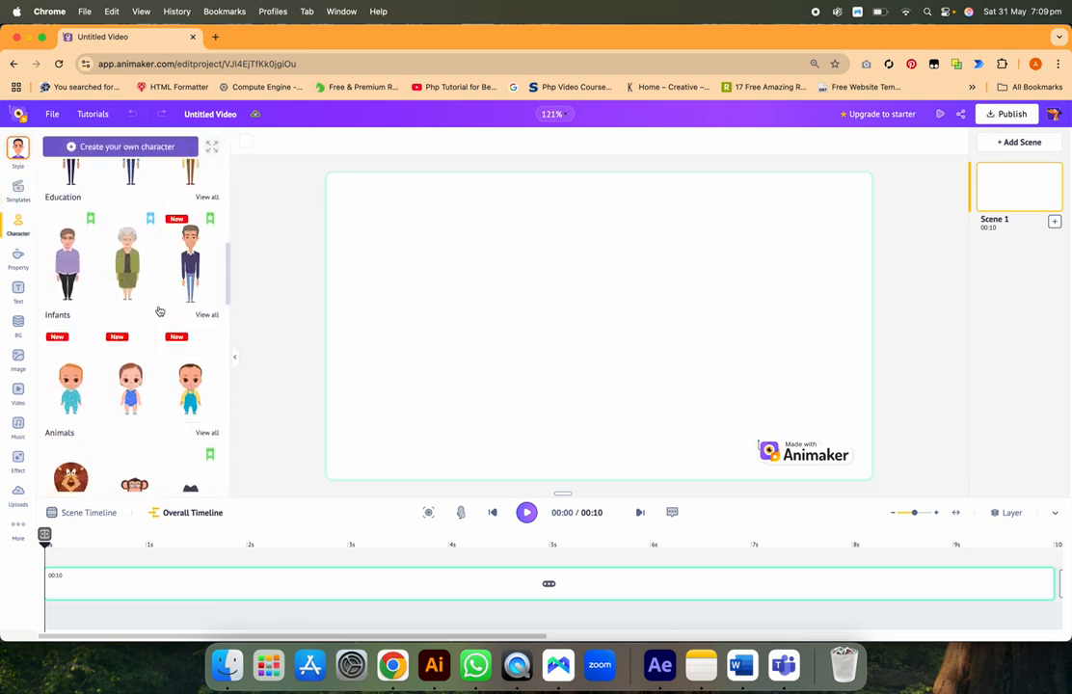
pyautogui.click(29, 295)
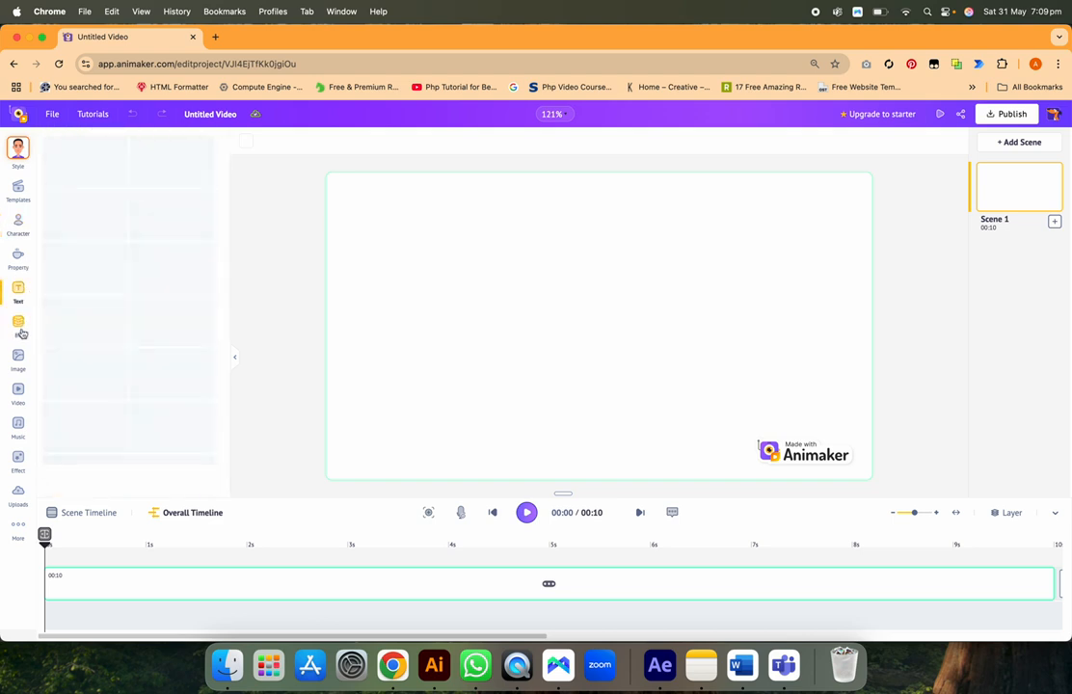
# Search the backgrounds for "road" and apply the street scene with brick townhouses to Scene 1.
pyautogui.click(21, 330)
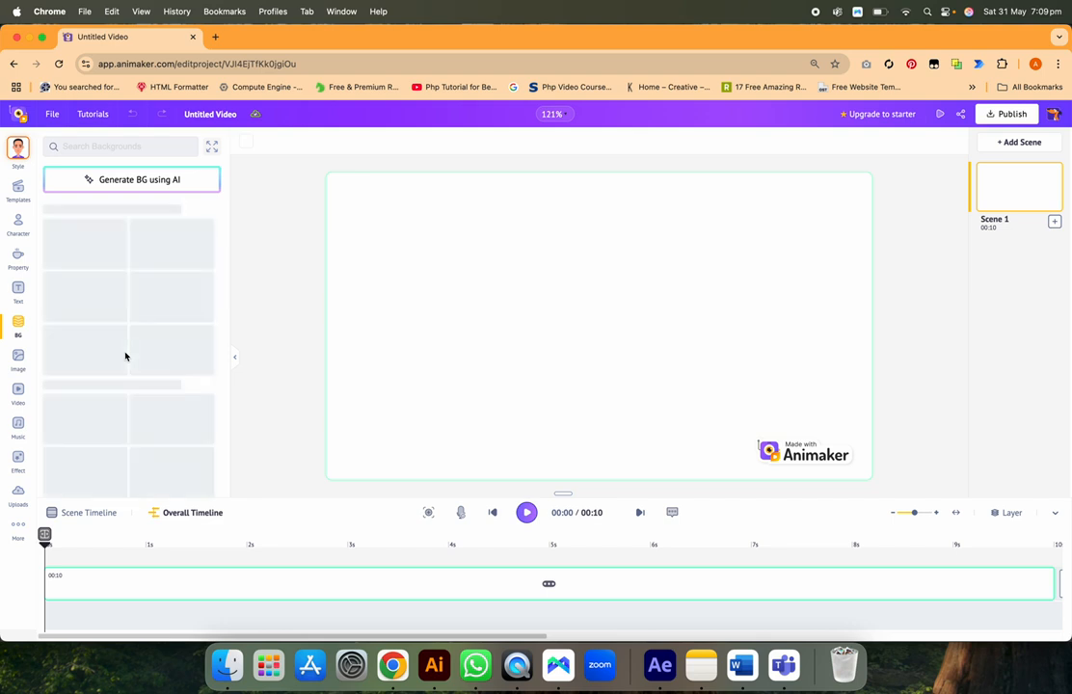
pyautogui.click(130, 148)
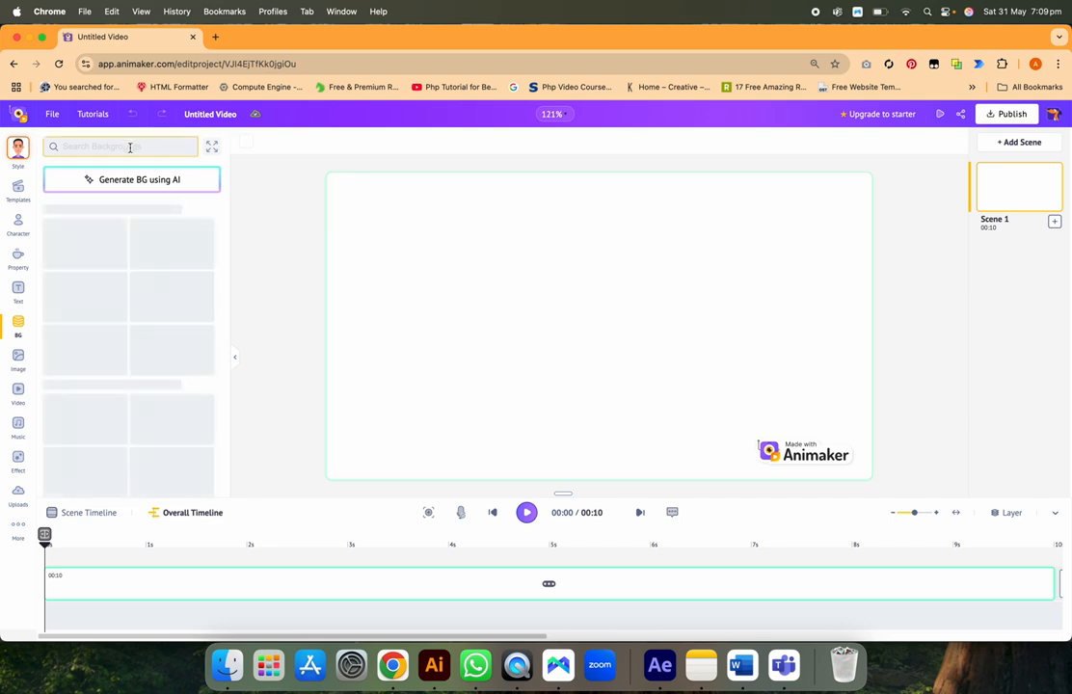
pyautogui.write('road')
pyautogui.press('Return')
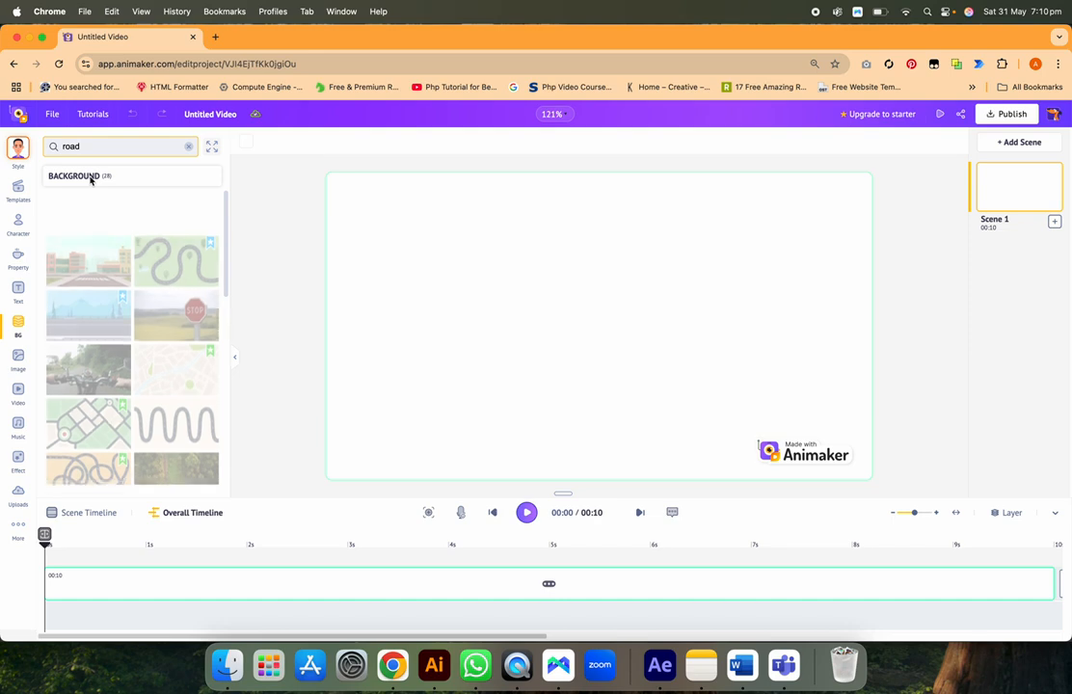
pyautogui.scroll(-10, 141, 340)
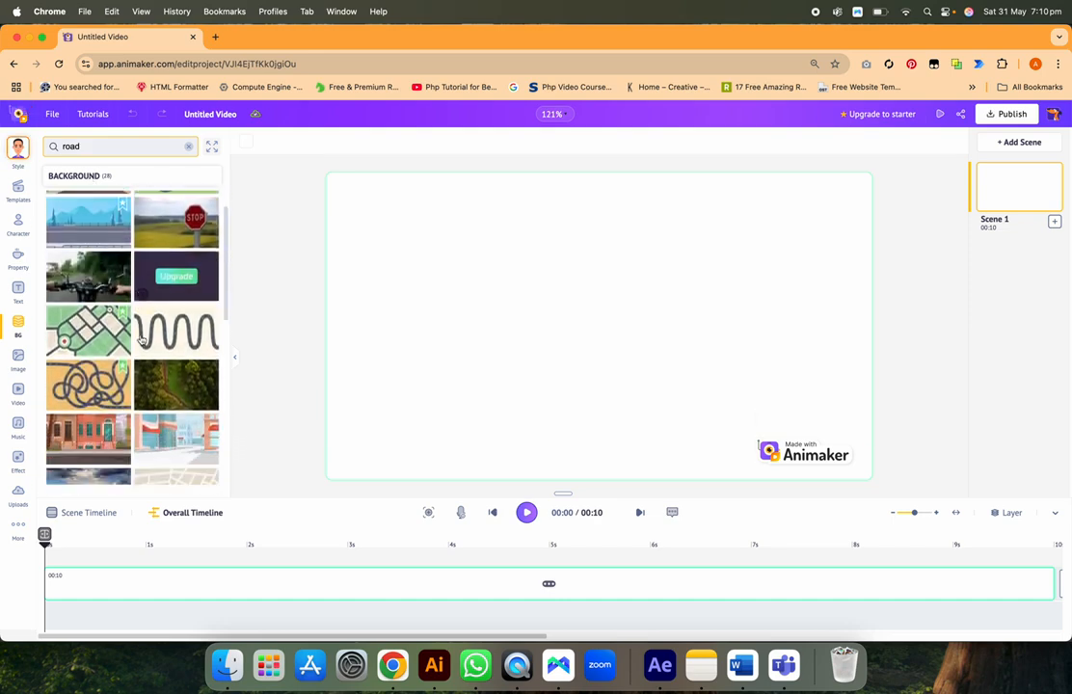
pyautogui.scroll(-4, 141, 340)
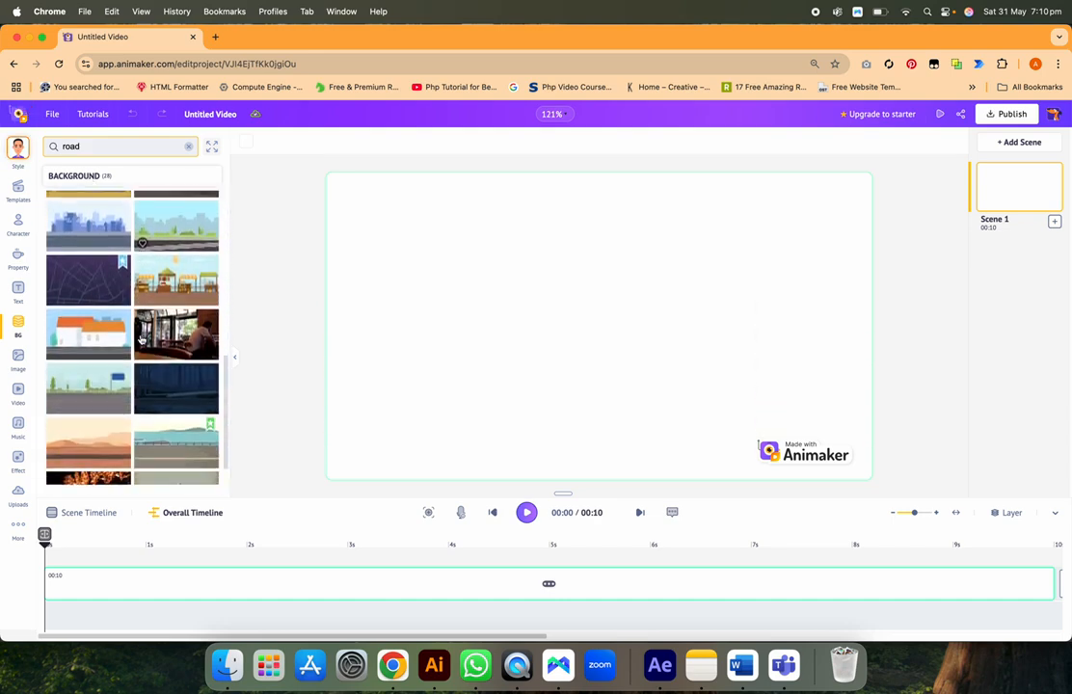
pyautogui.scroll(10, 141, 340)
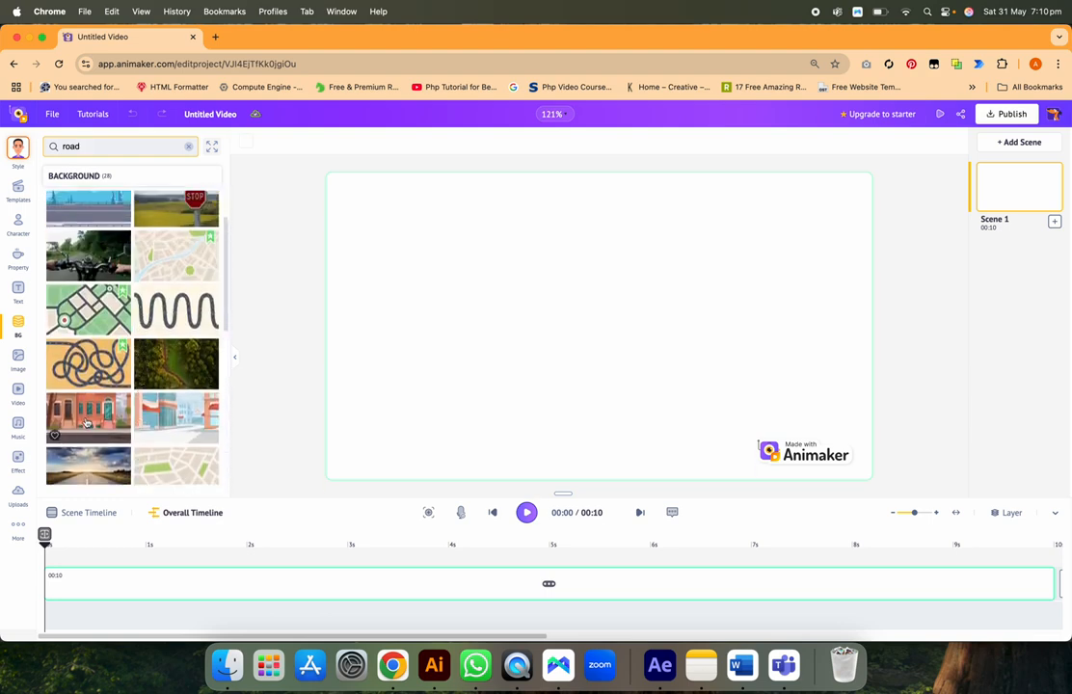
pyautogui.click(86, 423)
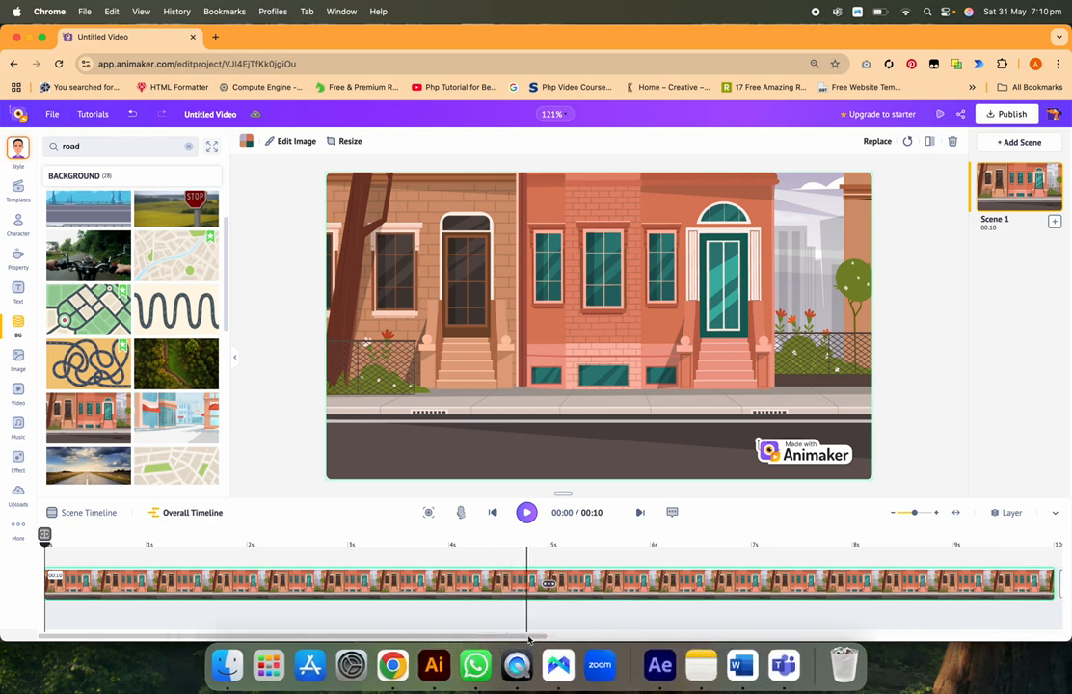
# Shorten Scene 1 on the overall timeline to 7 seconds.
pyautogui.moveTo(540, 637); pyautogui.dragTo(675, 636)
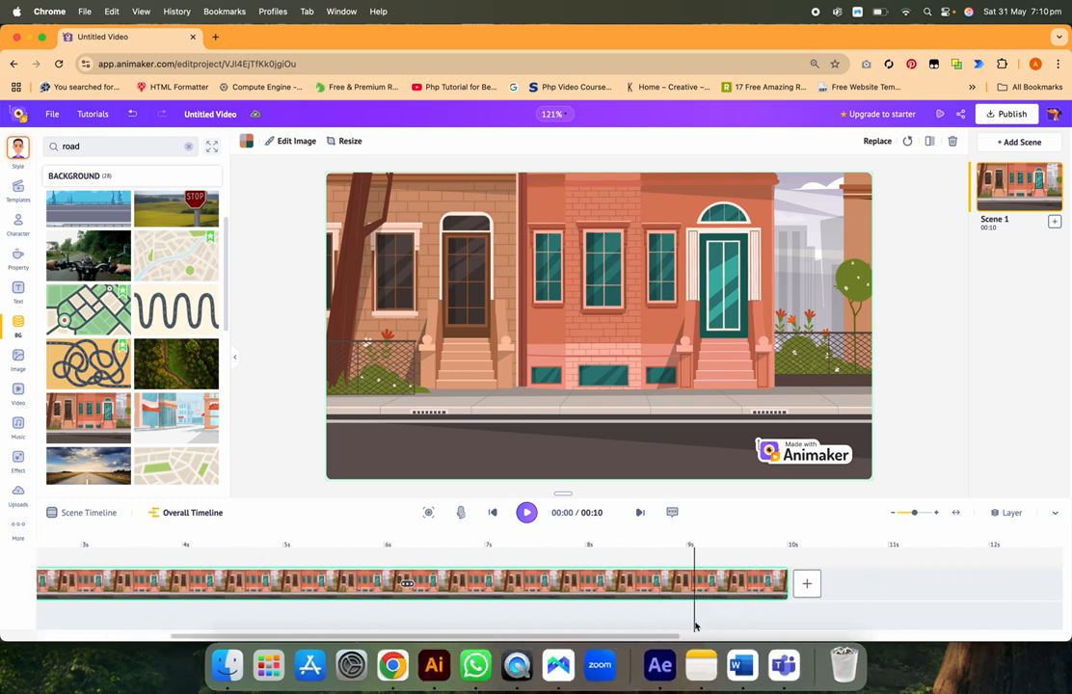
pyautogui.moveTo(782, 582); pyautogui.dragTo(480, 578)
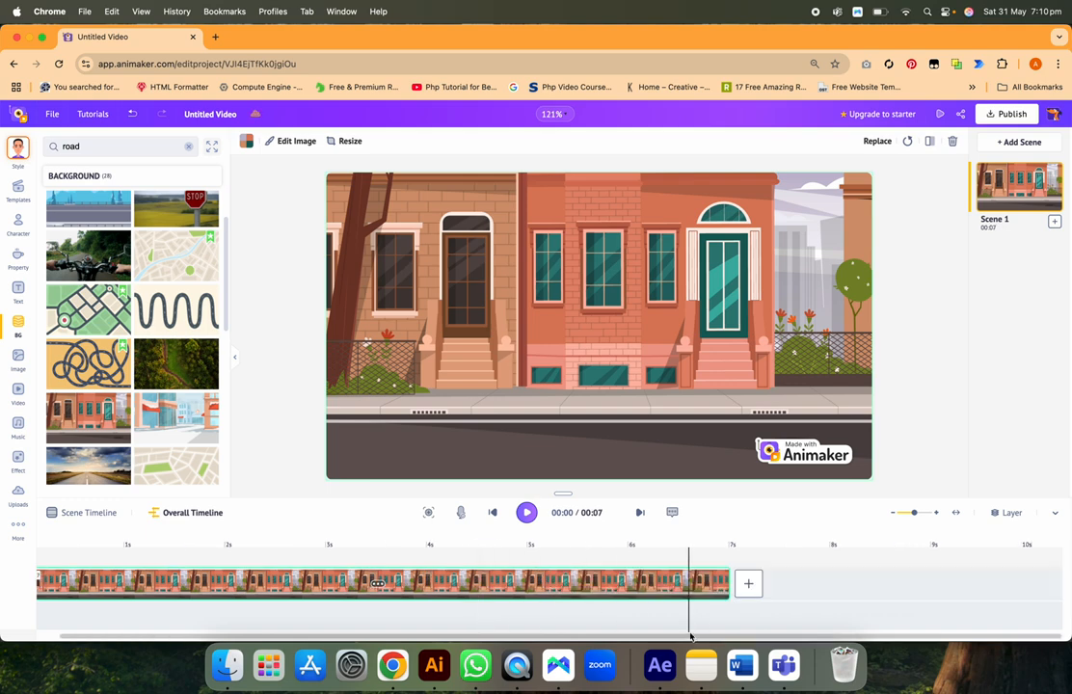
pyautogui.moveTo(691, 636); pyautogui.dragTo(523, 635)
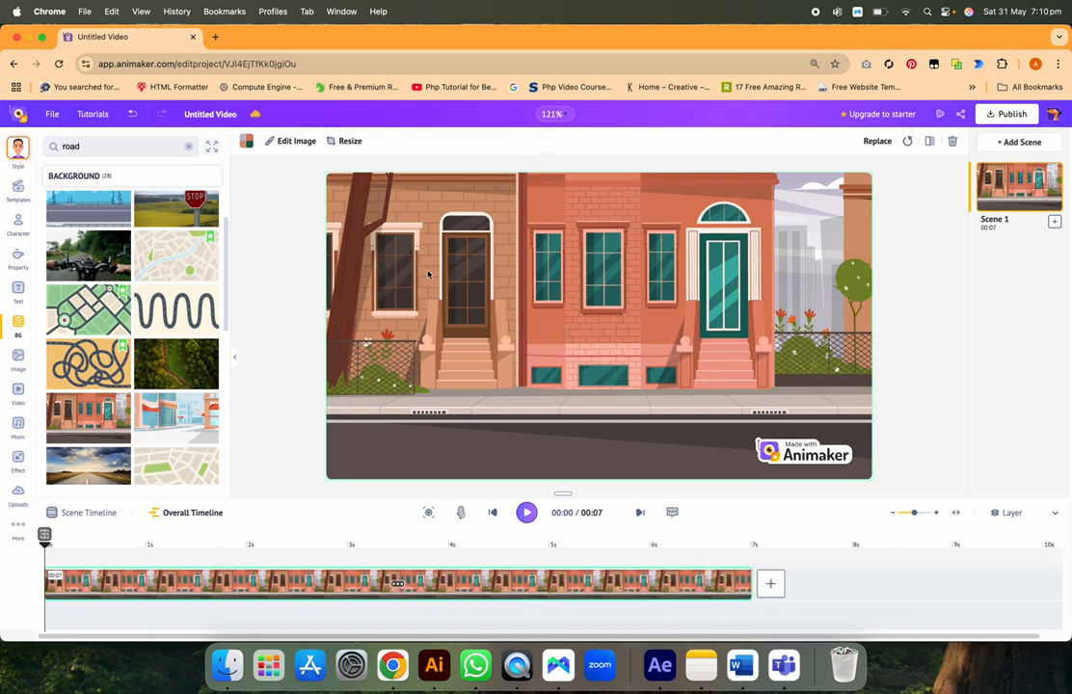
# Add the Tourism character in the red cap and tank top, scaled down and placed in front of the brown door.
pyautogui.click(18, 223)
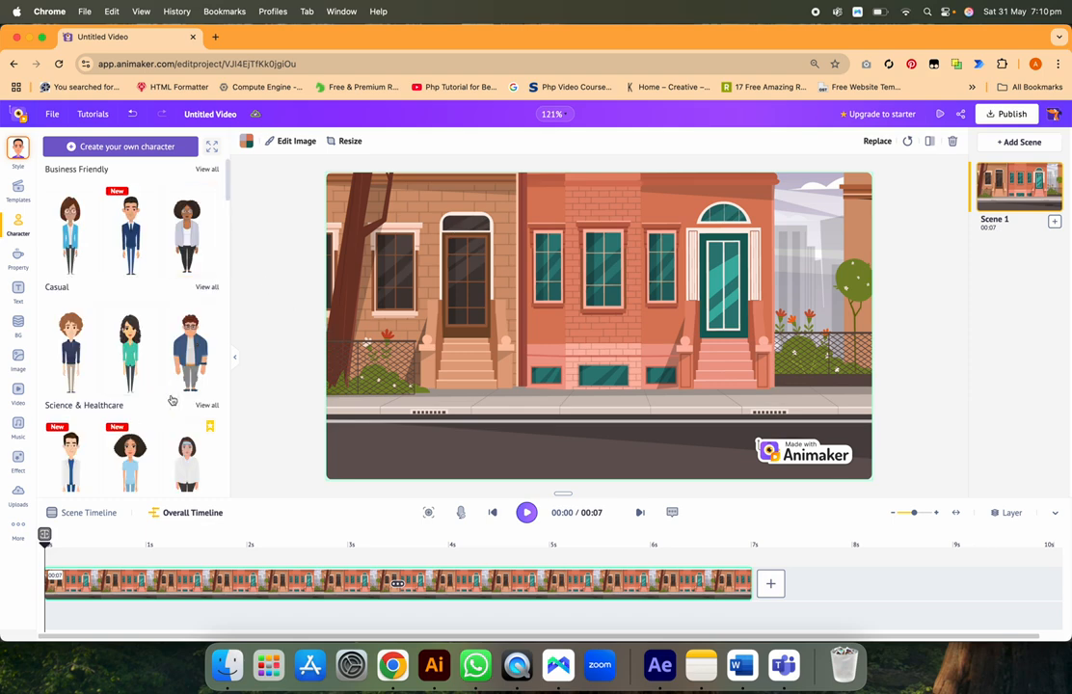
pyautogui.scroll(-2, 173, 399)
pyautogui.scroll(-9, 173, 398)
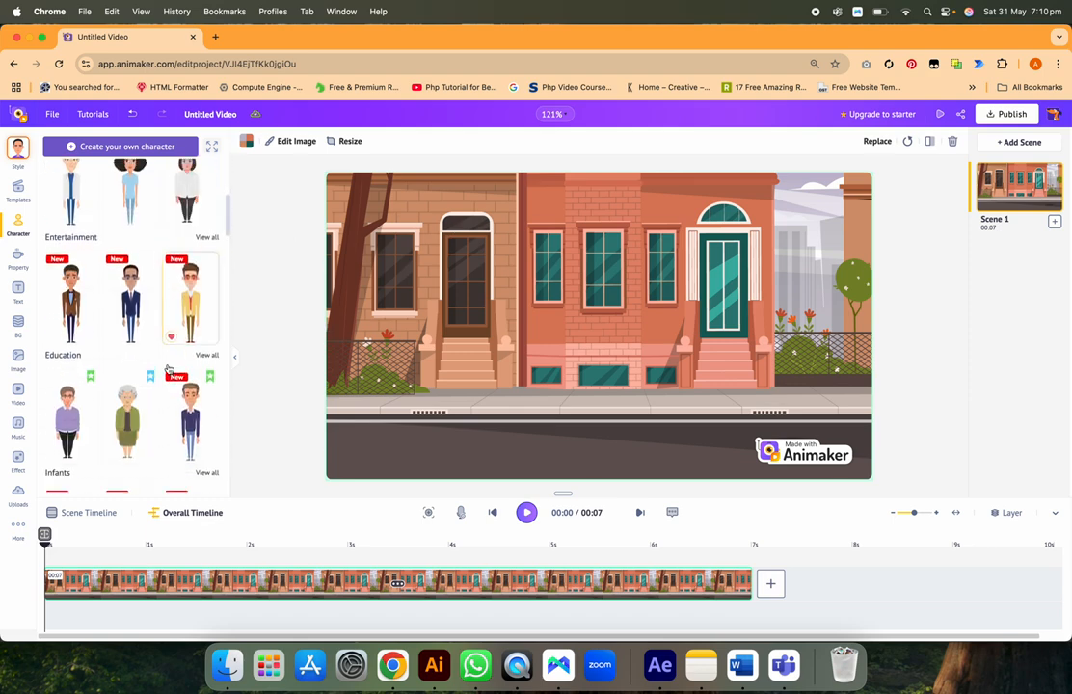
pyautogui.scroll(-15, 168, 369)
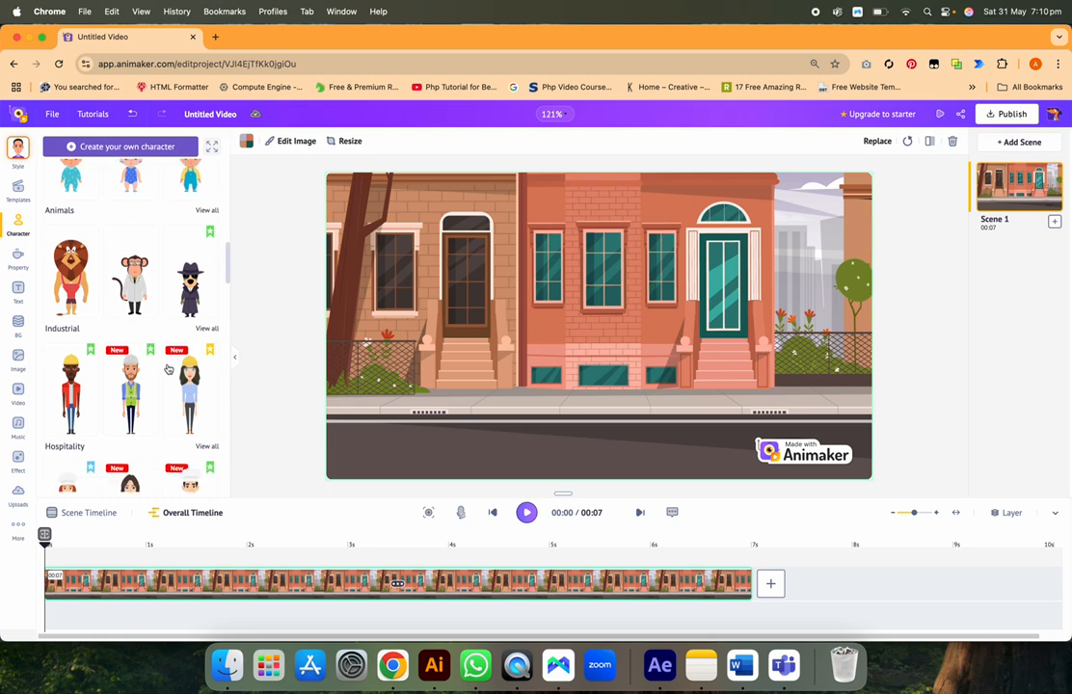
pyautogui.scroll(-1, 167, 369)
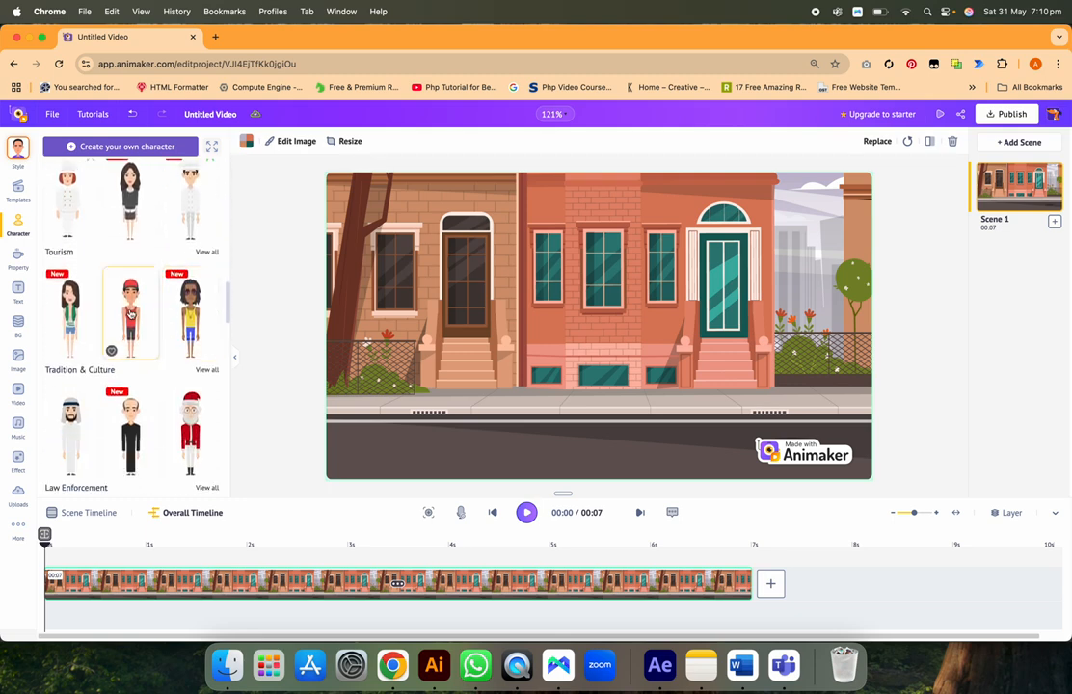
pyautogui.click(132, 310)
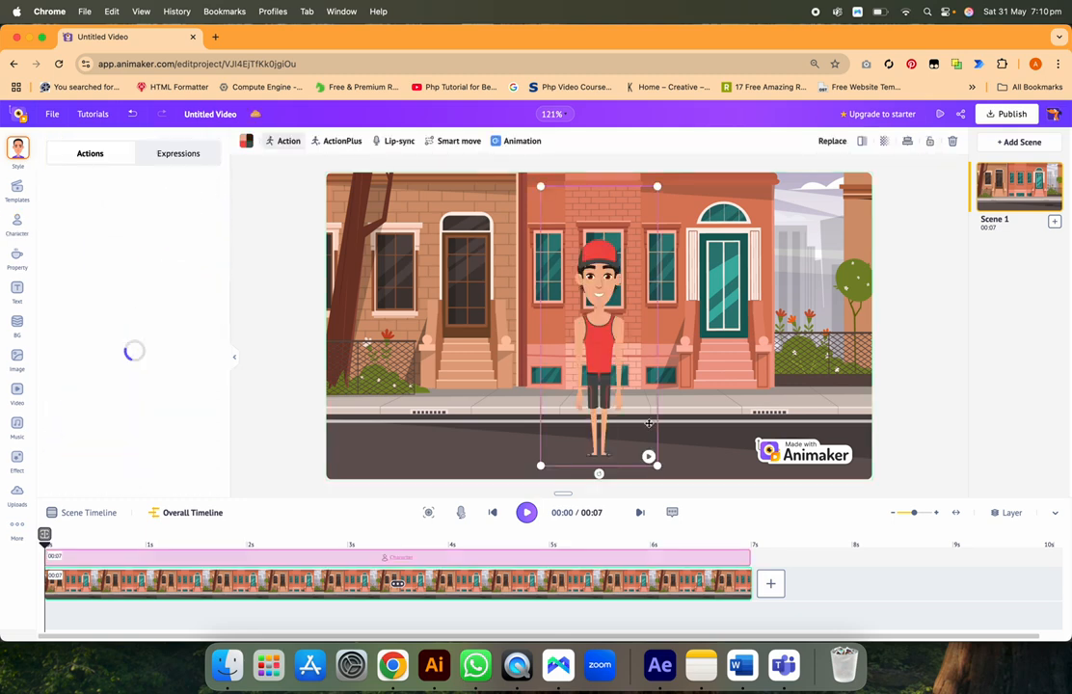
pyautogui.moveTo(658, 466); pyautogui.dragTo(640, 425)
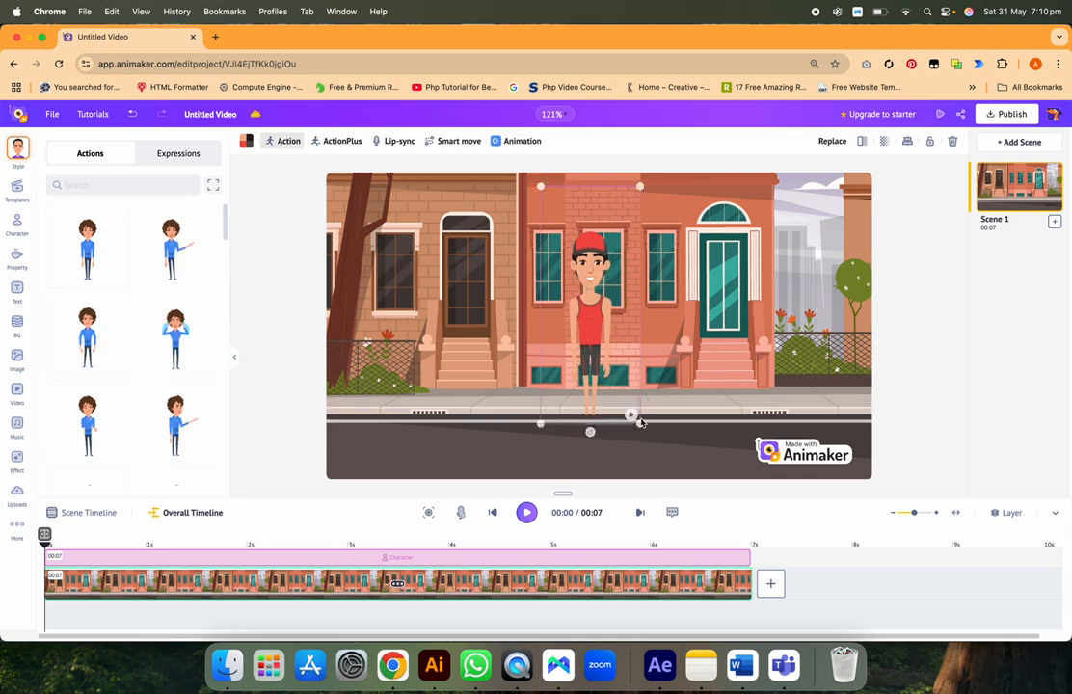
pyautogui.moveTo(581, 302); pyautogui.dragTo(450, 321)
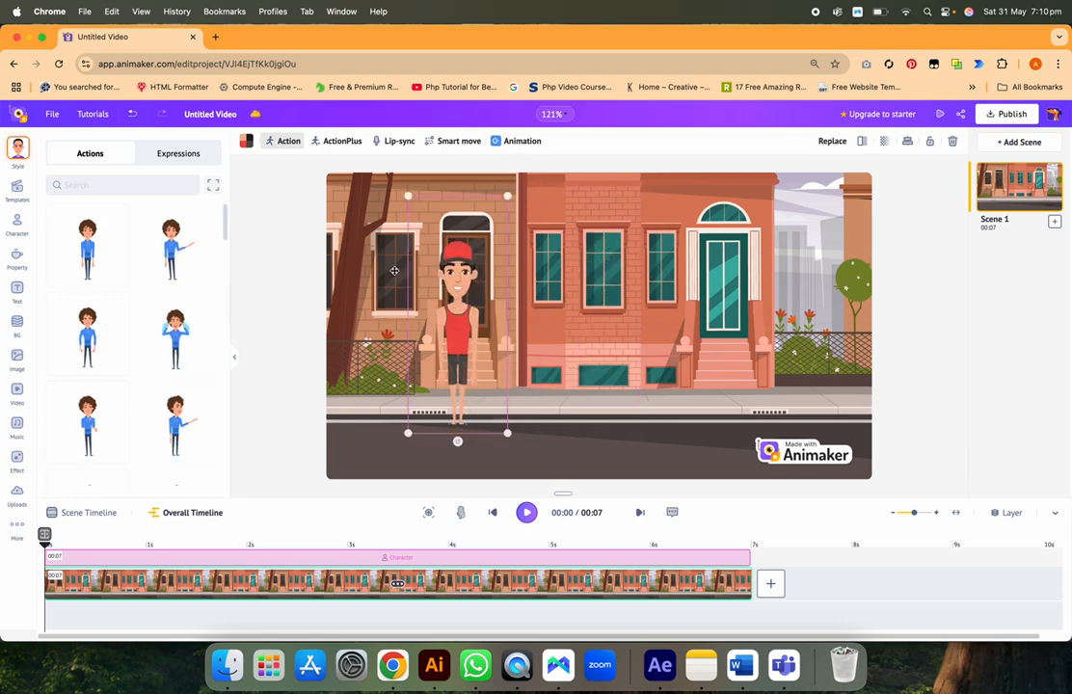
# Change the main TopWear color of the character's tank top to the default orange.
pyautogui.click(247, 142)
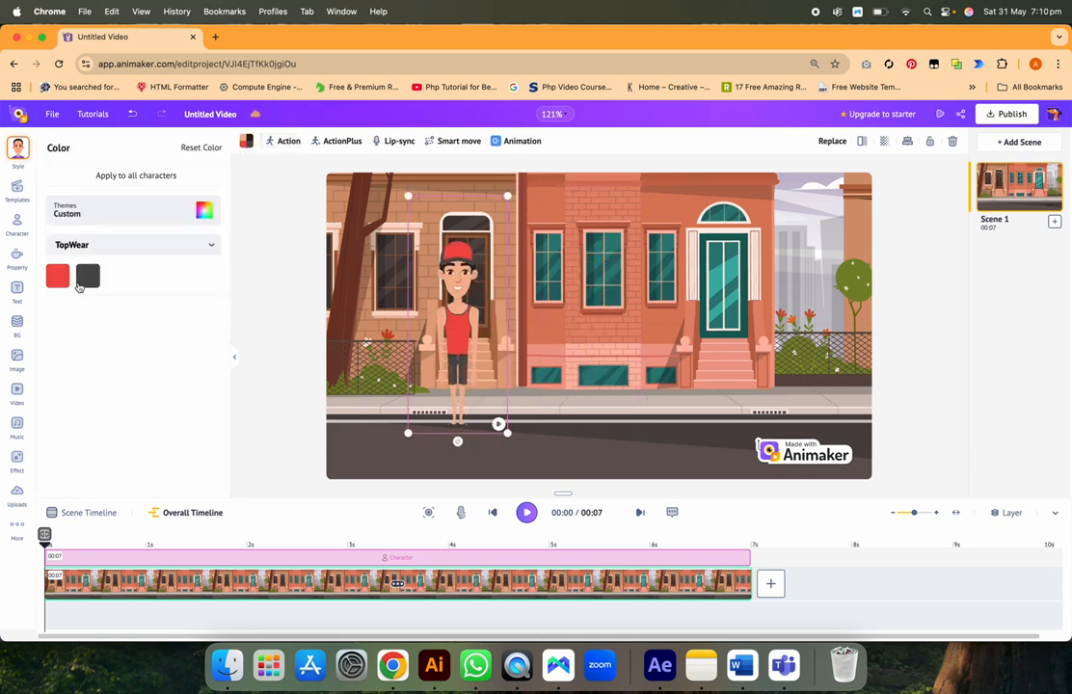
pyautogui.click(57, 277)
pyautogui.click(145, 386)
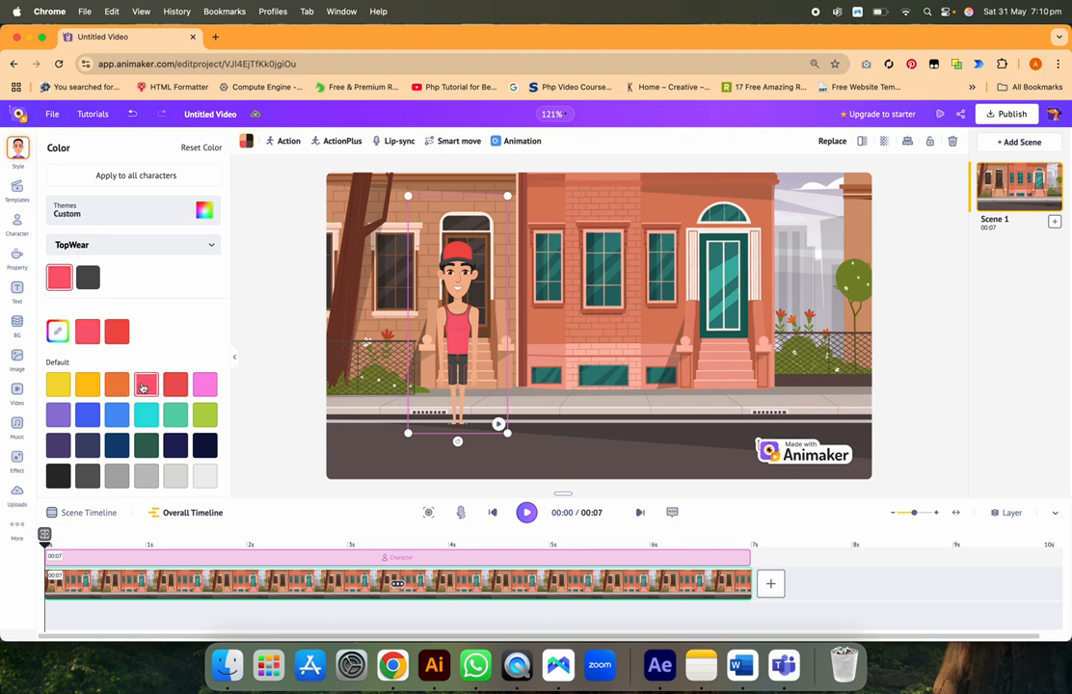
pyautogui.click(117, 386)
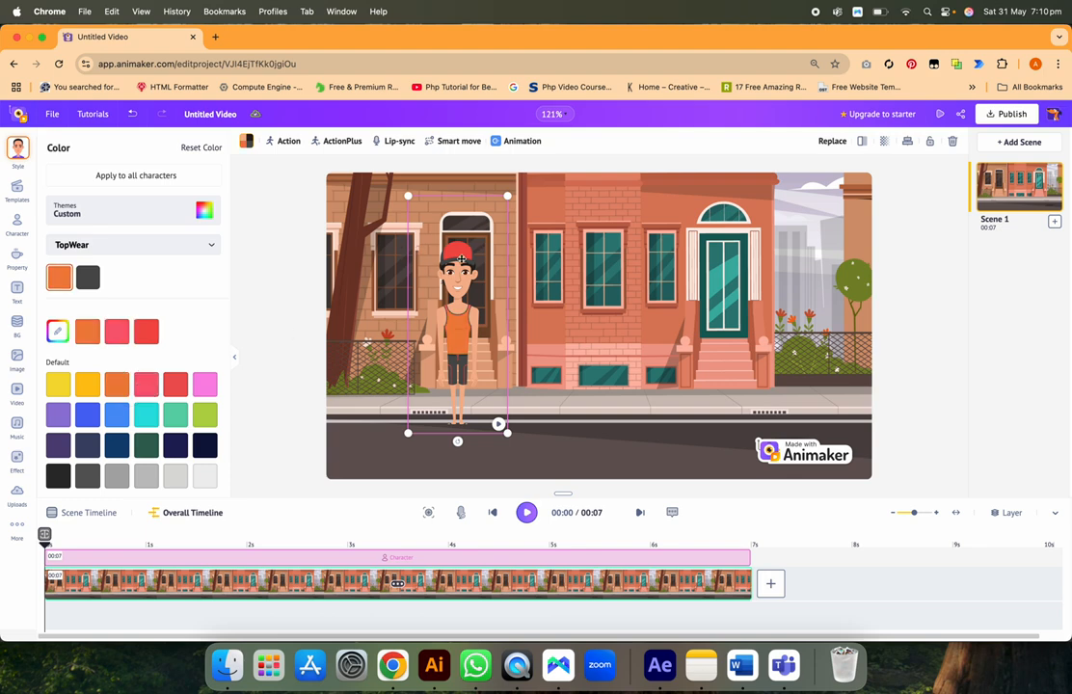
# Search the character's actions for "cycle".
pyautogui.click(88, 276)
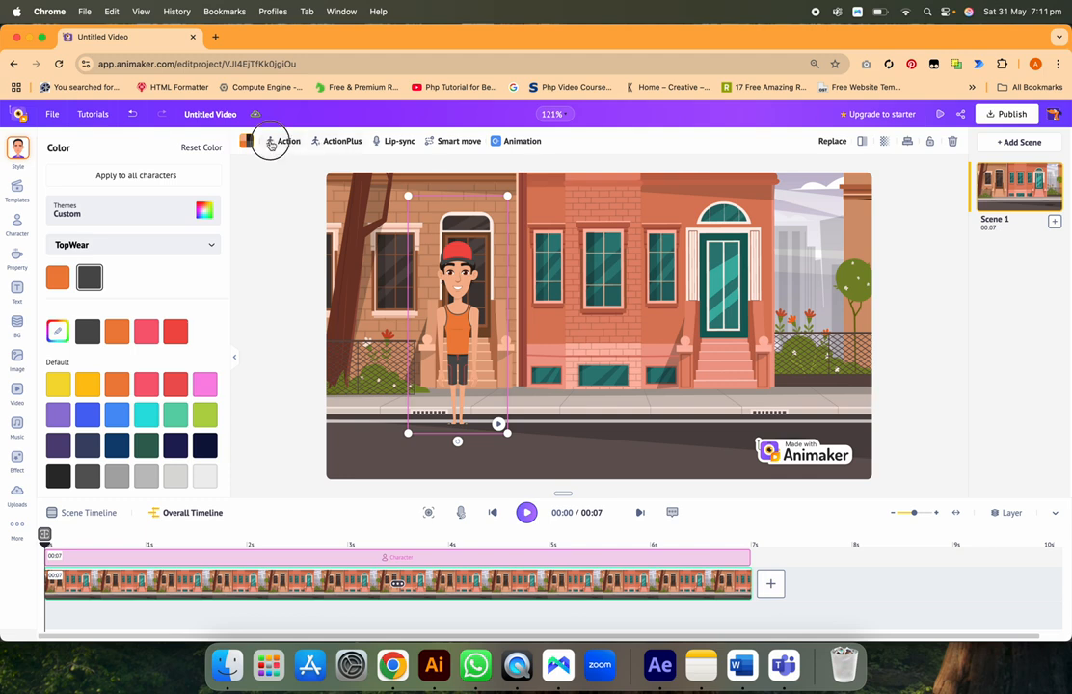
pyautogui.click(271, 143)
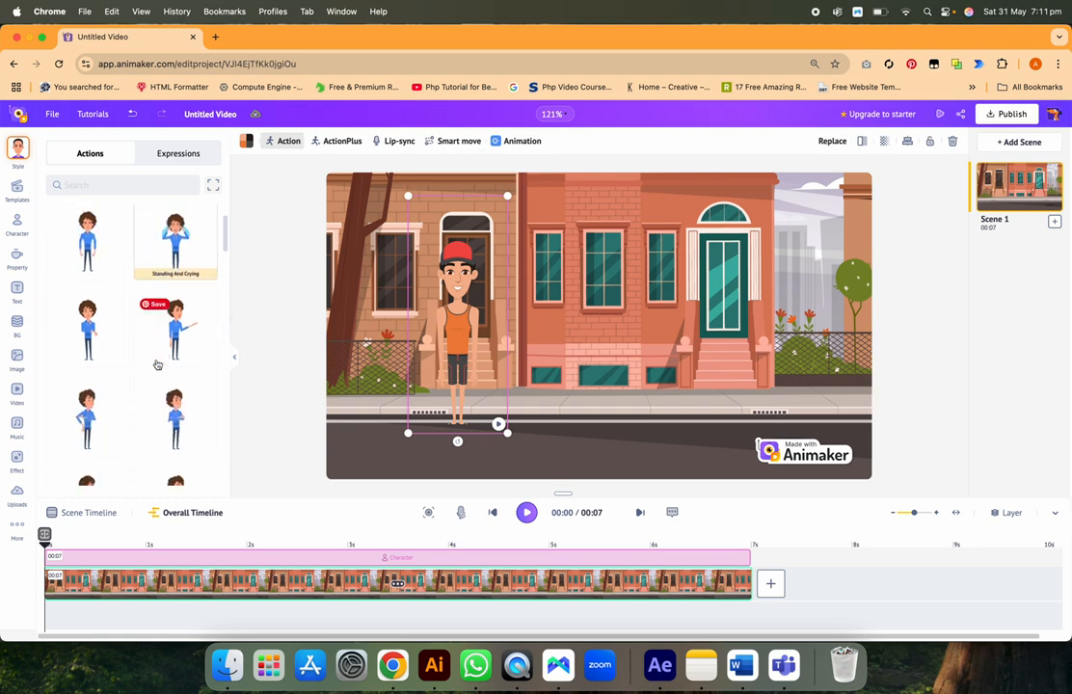
pyautogui.scroll(-2, 157, 365)
pyautogui.scroll(-4, 158, 364)
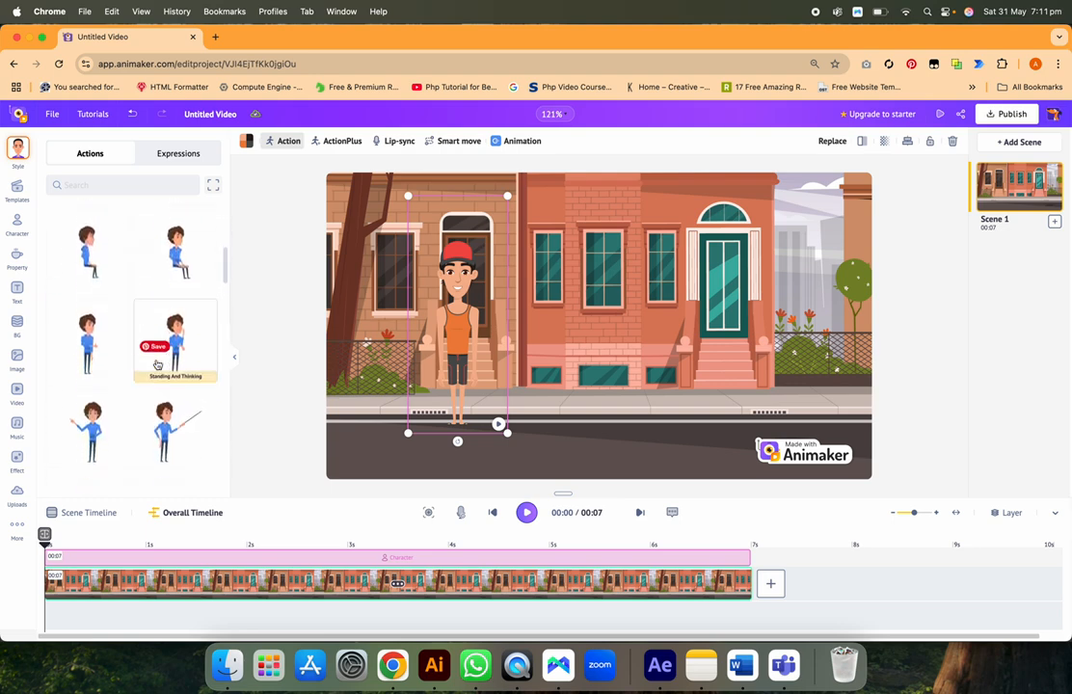
pyautogui.scroll(-4, 180, 434)
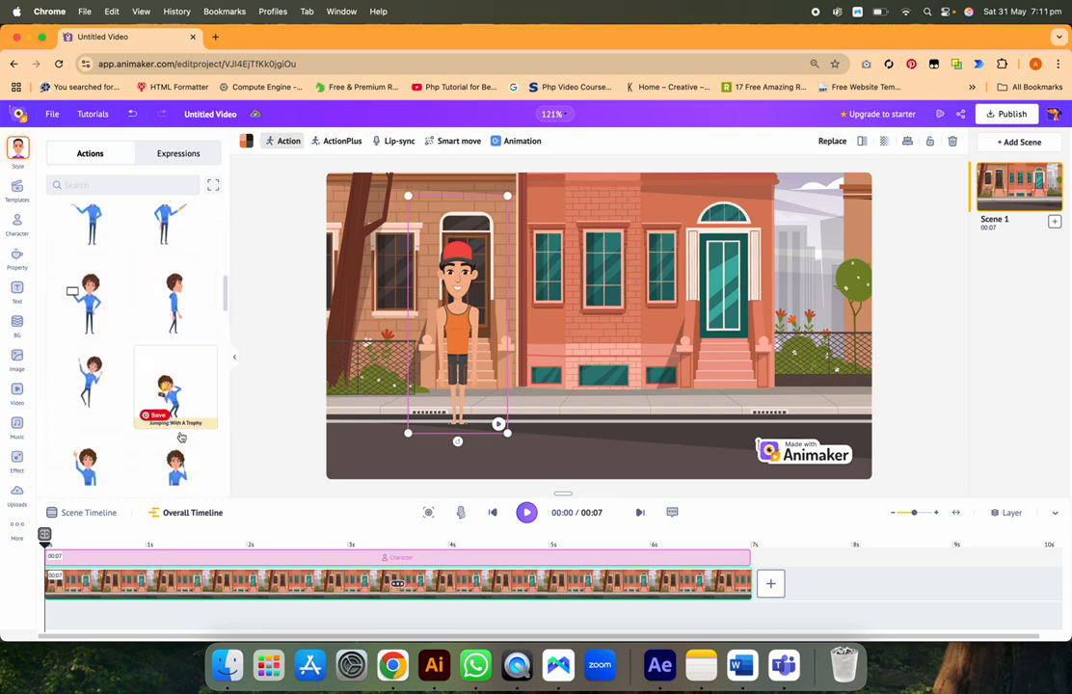
pyautogui.click(159, 185)
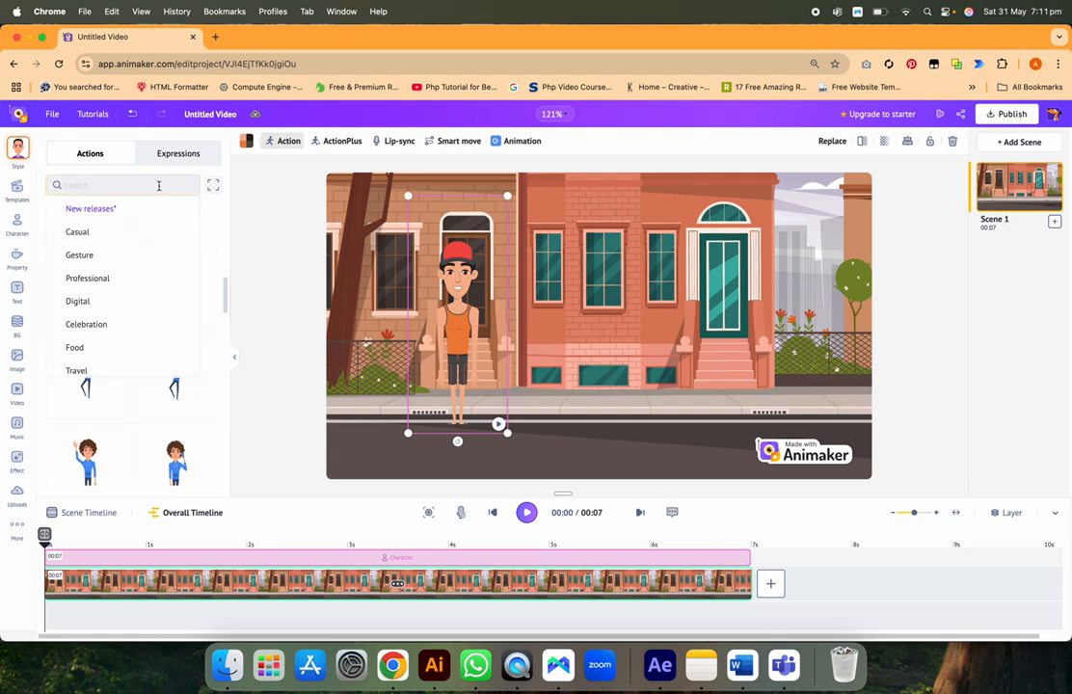
pyautogui.write('cycle')
pyautogui.press('Return')
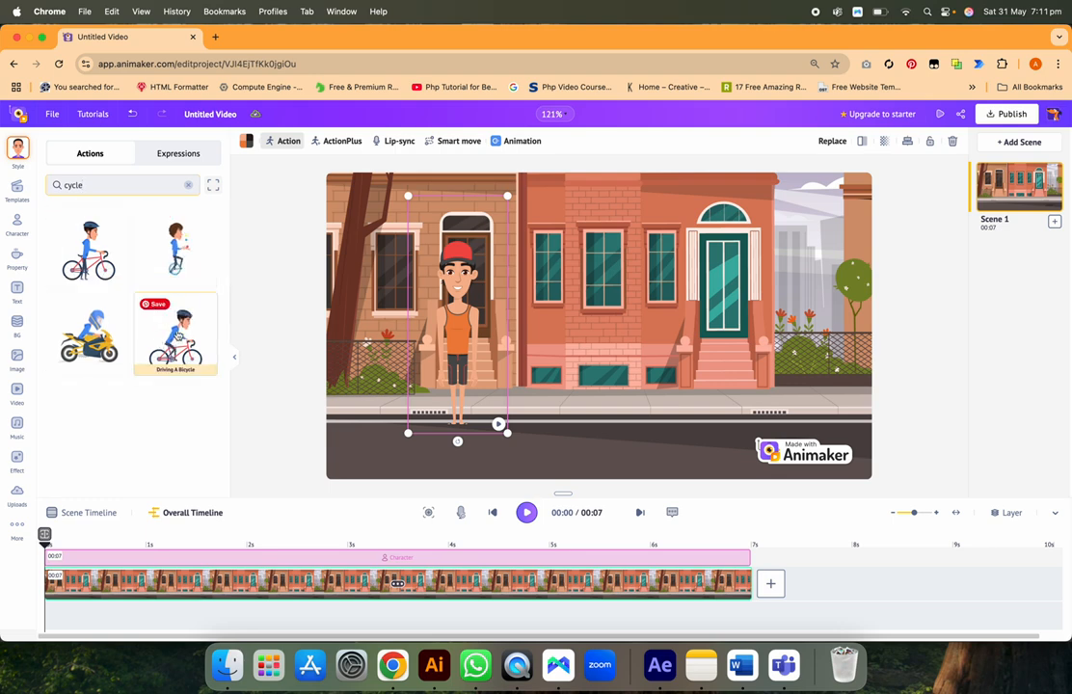
# Apply the Driving A Bicycle action to the character, and place the scaled-down cyclist on the road near the scene's left edge.
pyautogui.click(178, 336)
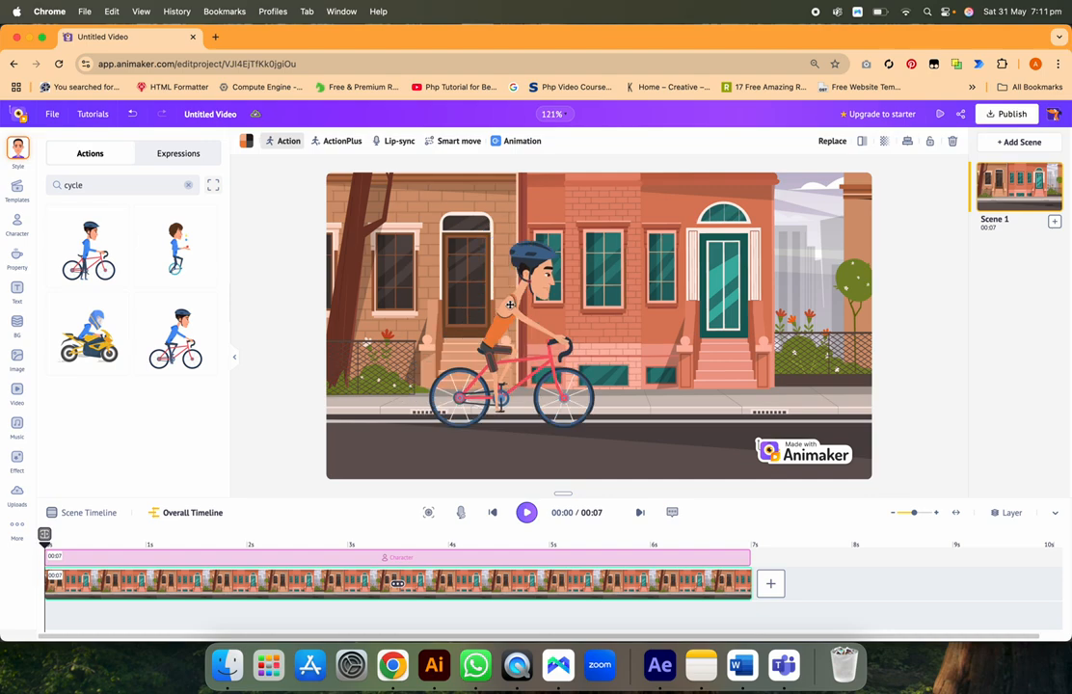
pyautogui.moveTo(510, 317)
pyautogui.mouseDown()
pyautogui.moveTo(540, 342)
pyautogui.moveTo(451, 291)
pyautogui.moveTo(411, 298)
pyautogui.moveTo(540, 287)
pyautogui.moveTo(424, 275)
pyautogui.moveTo(541, 278)
pyautogui.moveTo(546, 296)
pyautogui.moveTo(553, 292)
pyautogui.moveTo(510, 296)
pyautogui.mouseUp()
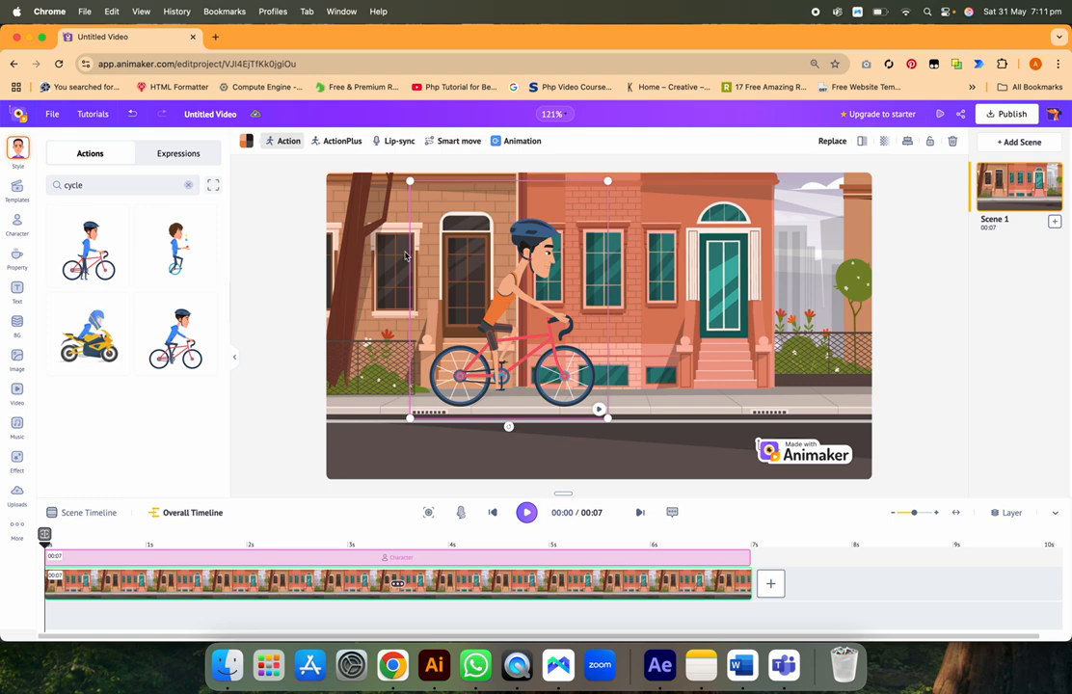
pyautogui.moveTo(608, 419); pyautogui.dragTo(405, 392)
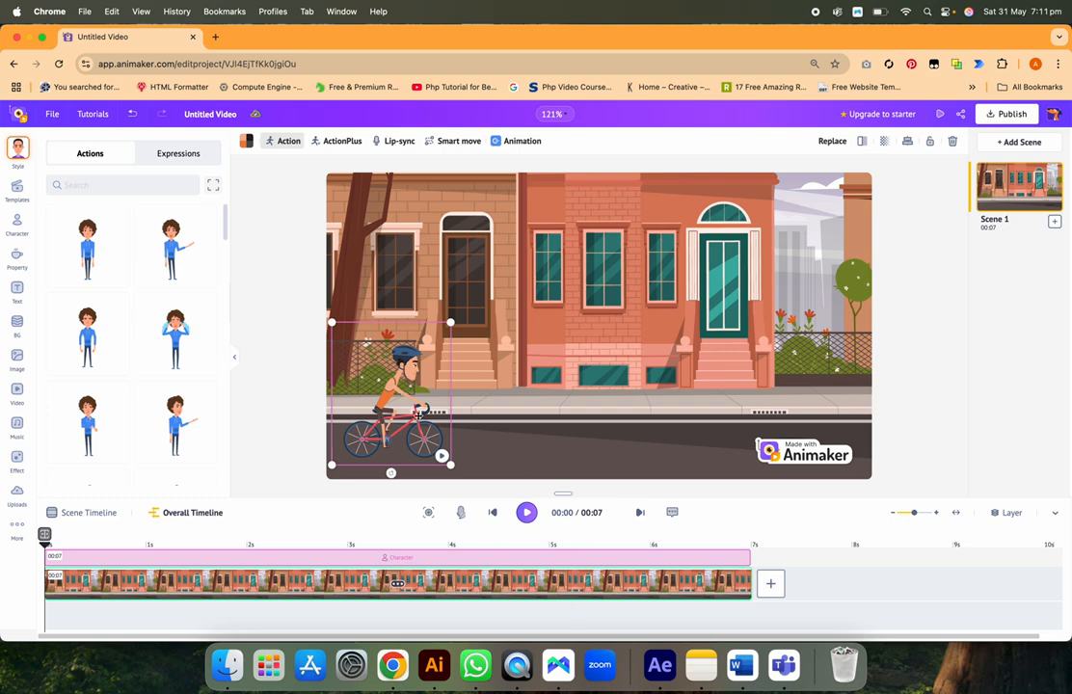
# Add the Left to right smart move to the cyclist.
pyautogui.click(458, 141)
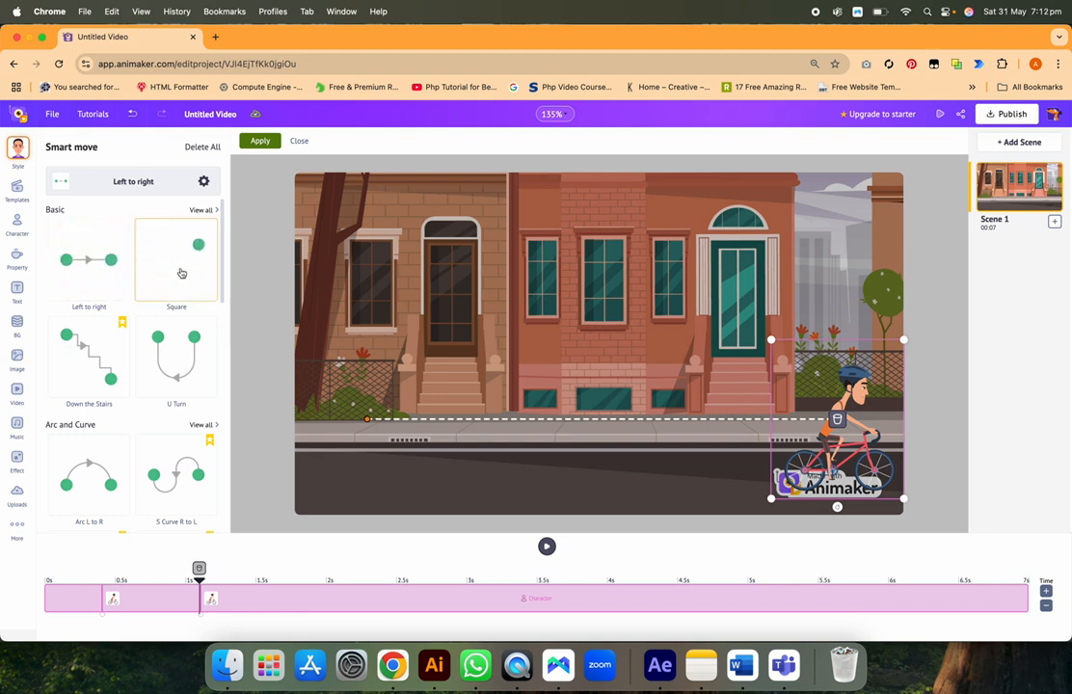
pyautogui.scroll(-10, 114, 455)
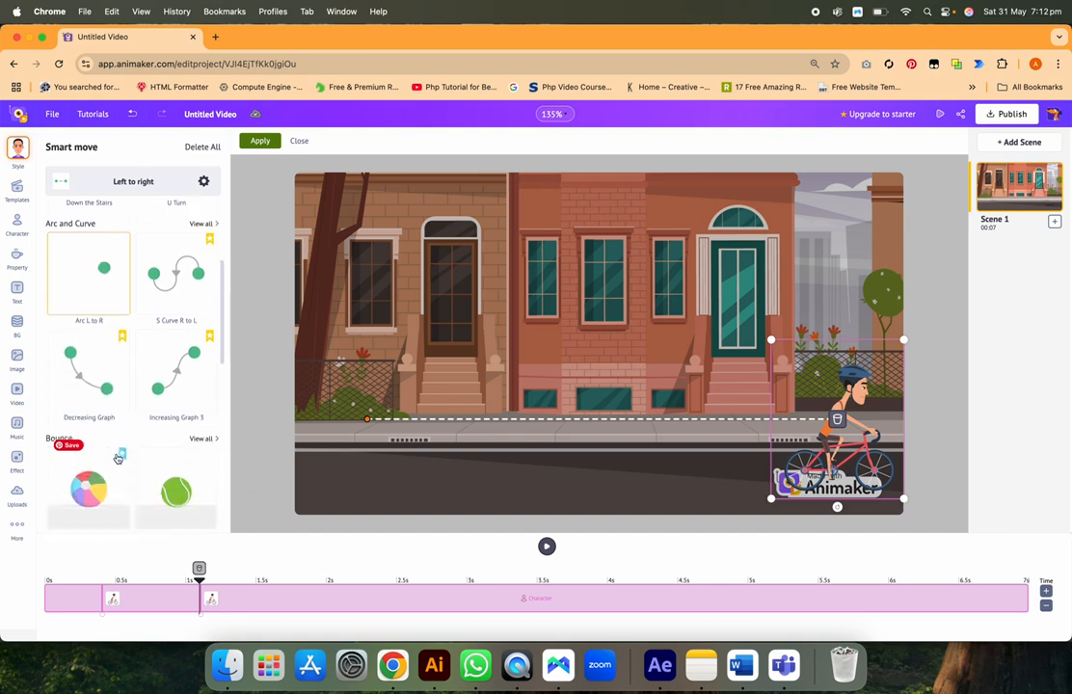
pyautogui.scroll(12, 117, 457)
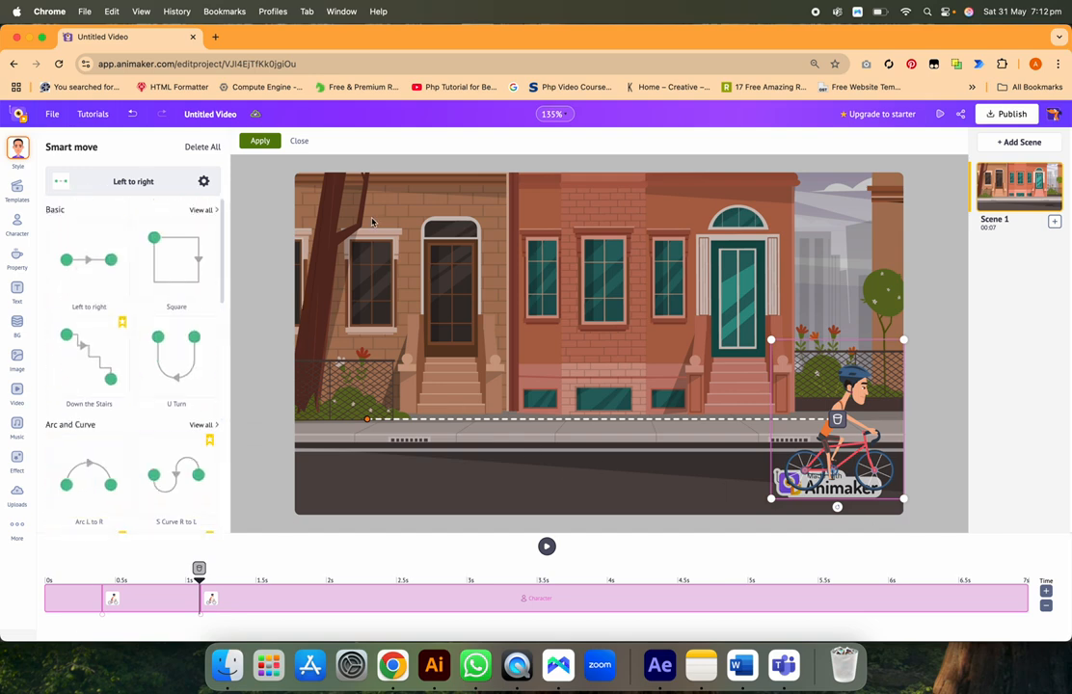
pyautogui.click(100, 255)
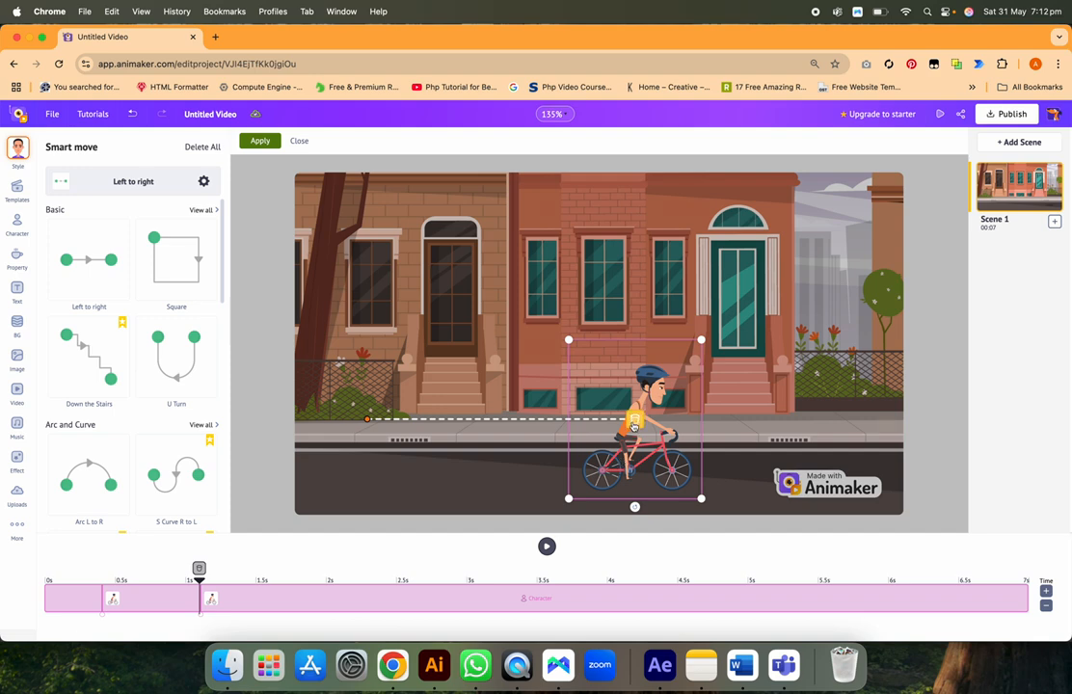
# Extend the cyclist's motion path so it starts off-stage on the left and ends off-stage on the right.
pyautogui.click(368, 421)
pyautogui.moveTo(367, 429); pyautogui.dragTo(198, 436)
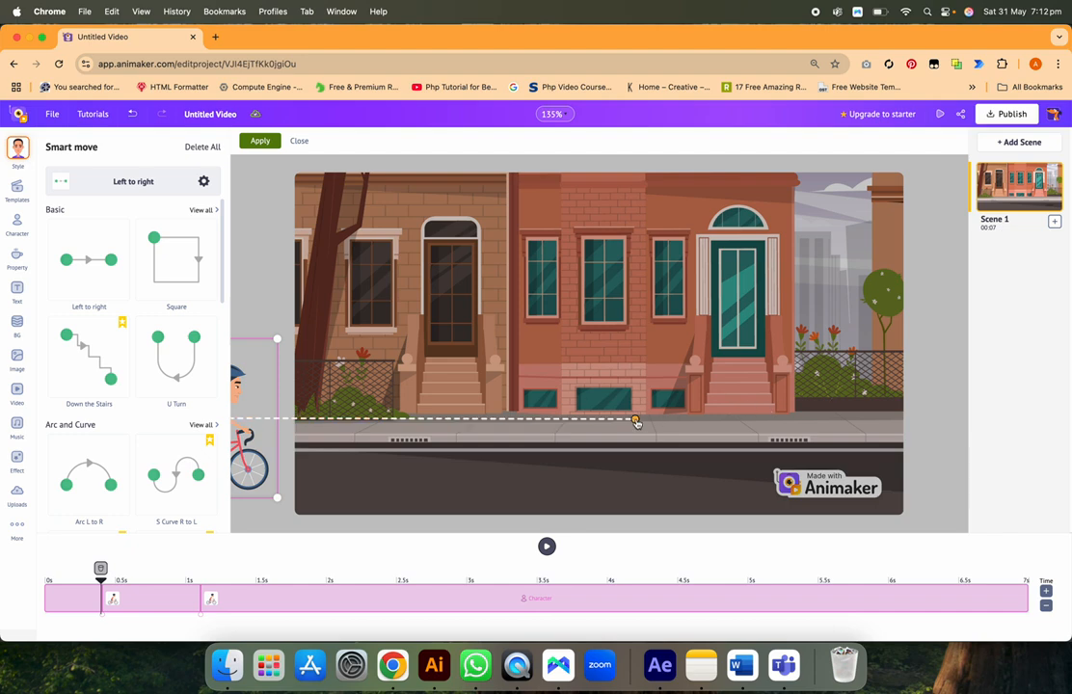
pyautogui.moveTo(635, 421); pyautogui.dragTo(953, 437)
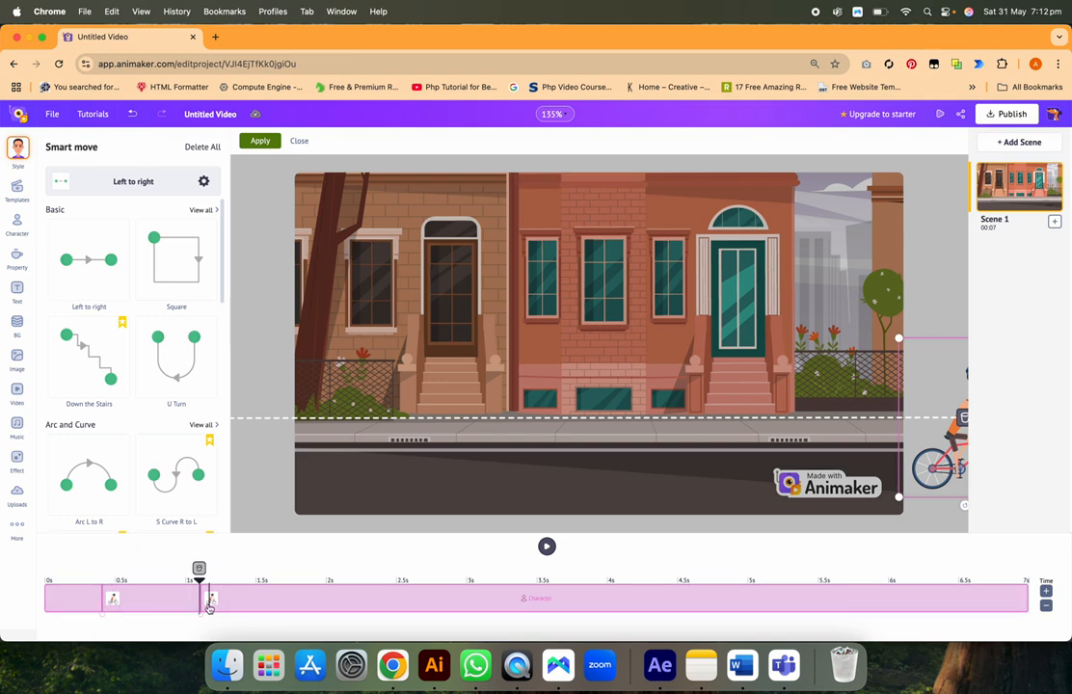
# Stretch the smart move so its end keyframe sits at about 3.5 s, apply it and preview the scene.
pyautogui.click(101, 605)
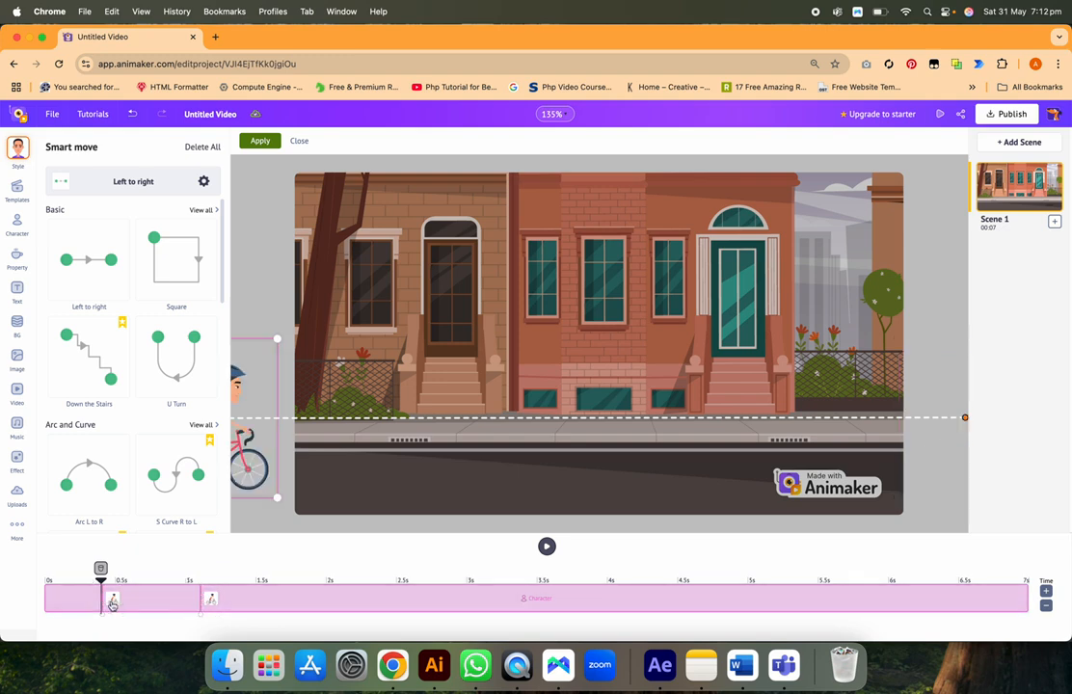
pyautogui.click(212, 605)
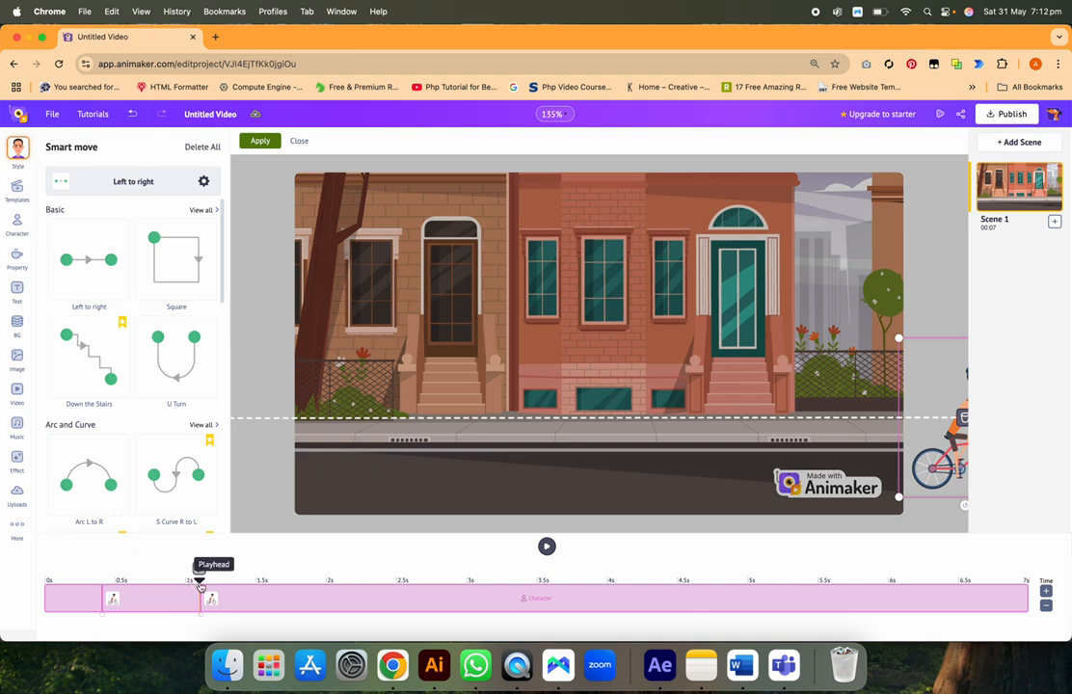
pyautogui.moveTo(199, 580); pyautogui.dragTo(536, 580)
pyautogui.moveTo(211, 601); pyautogui.dragTo(45, 580)
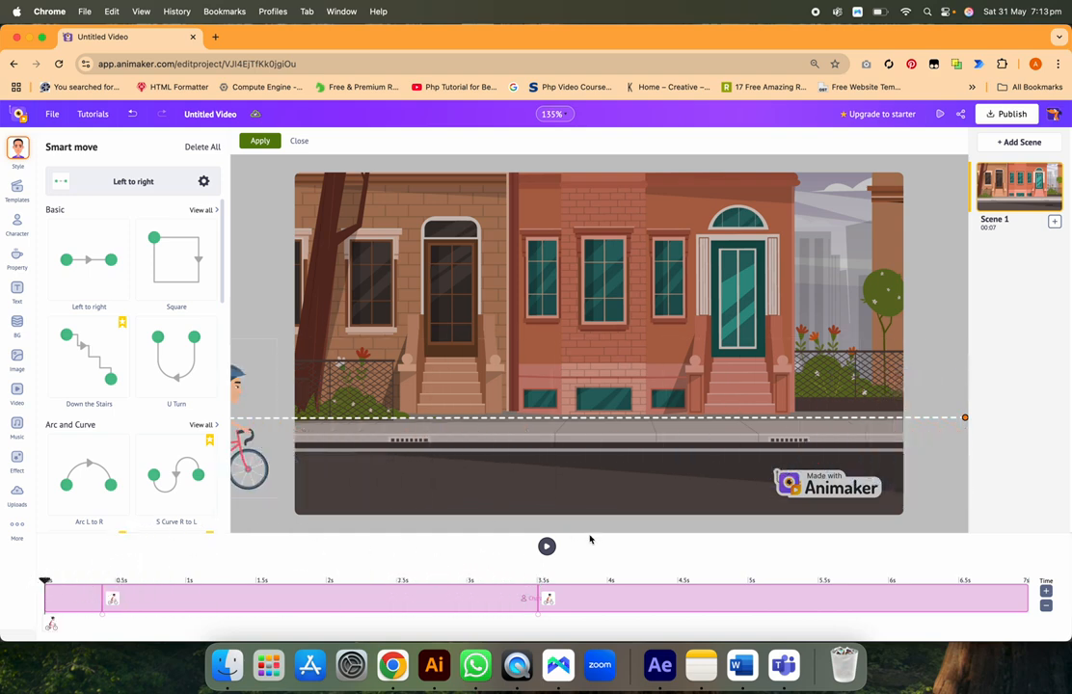
pyautogui.click(266, 144)
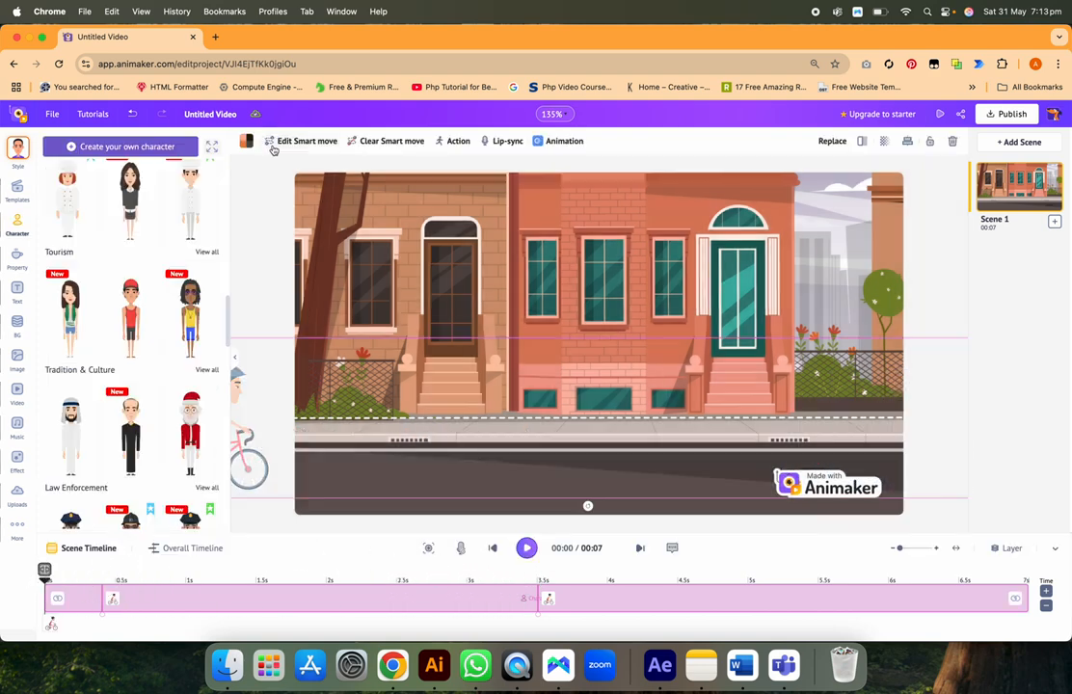
pyautogui.click(533, 557)
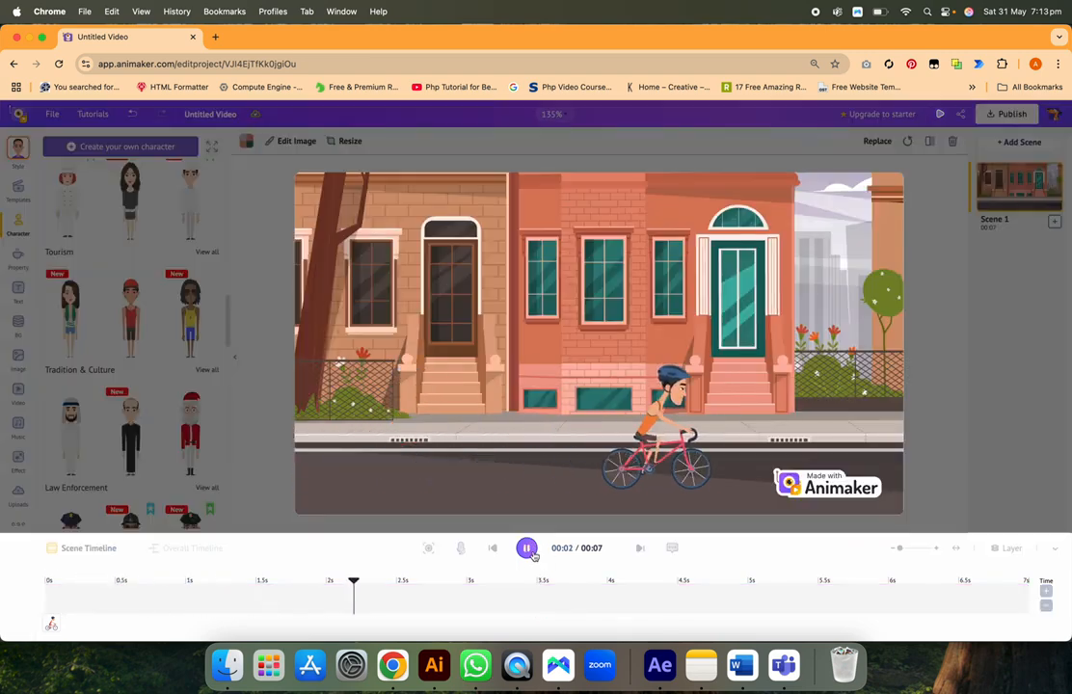
pyautogui.click(529, 549)
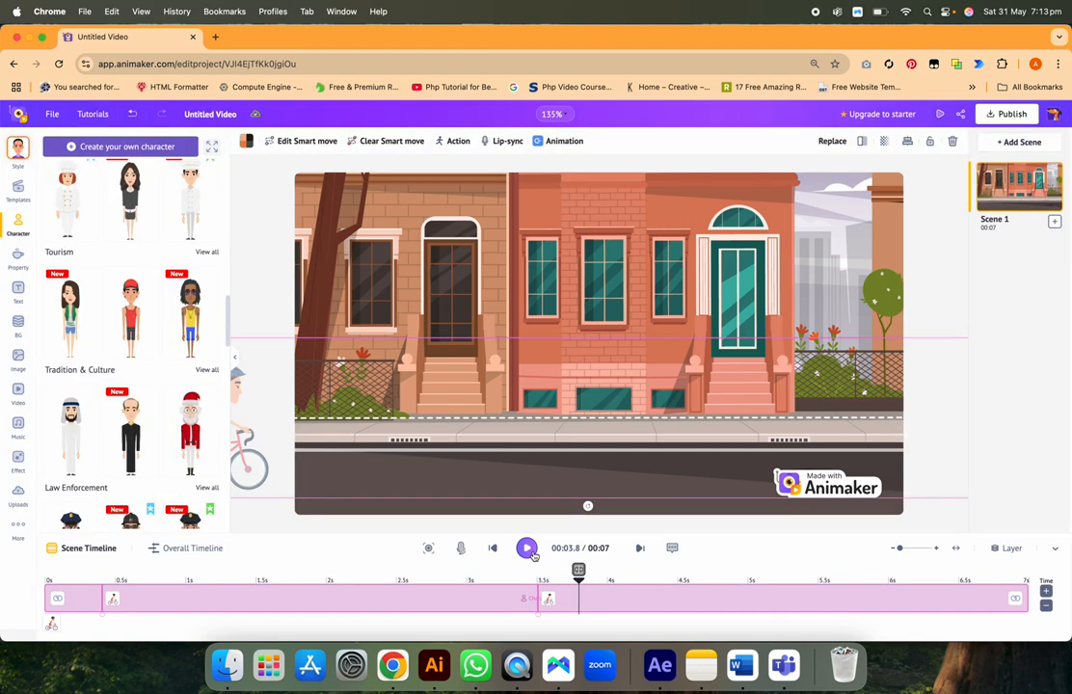
# Move the smart move's end keyframe to about 6.5 s, apply it and preview the scene.
pyautogui.click(549, 599)
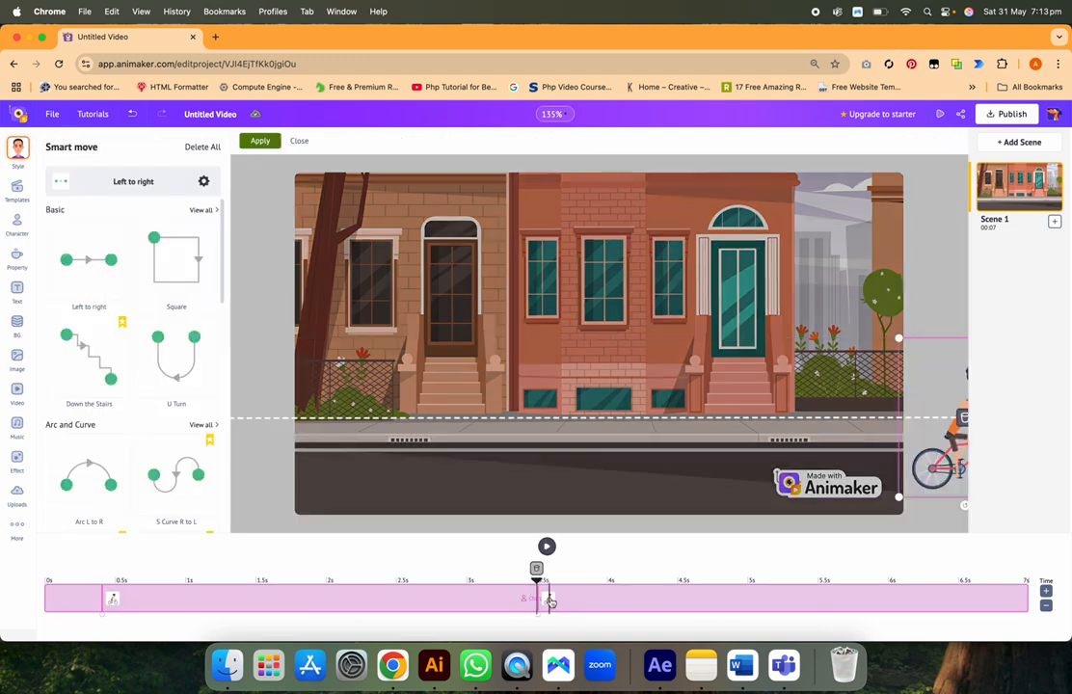
pyautogui.moveTo(549, 601)
pyautogui.mouseDown()
pyautogui.moveTo(649, 591)
pyautogui.moveTo(929, 600)
pyautogui.moveTo(974, 589)
pyautogui.moveTo(957, 579)
pyautogui.moveTo(47, 556)
pyautogui.mouseUp()
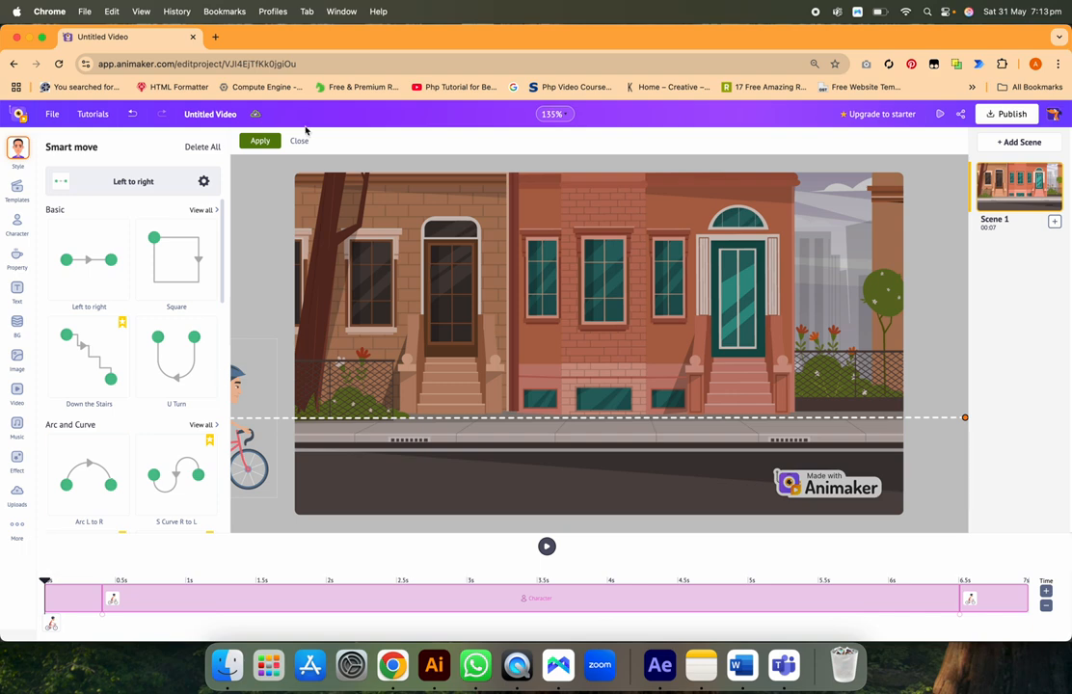
pyautogui.click(260, 141)
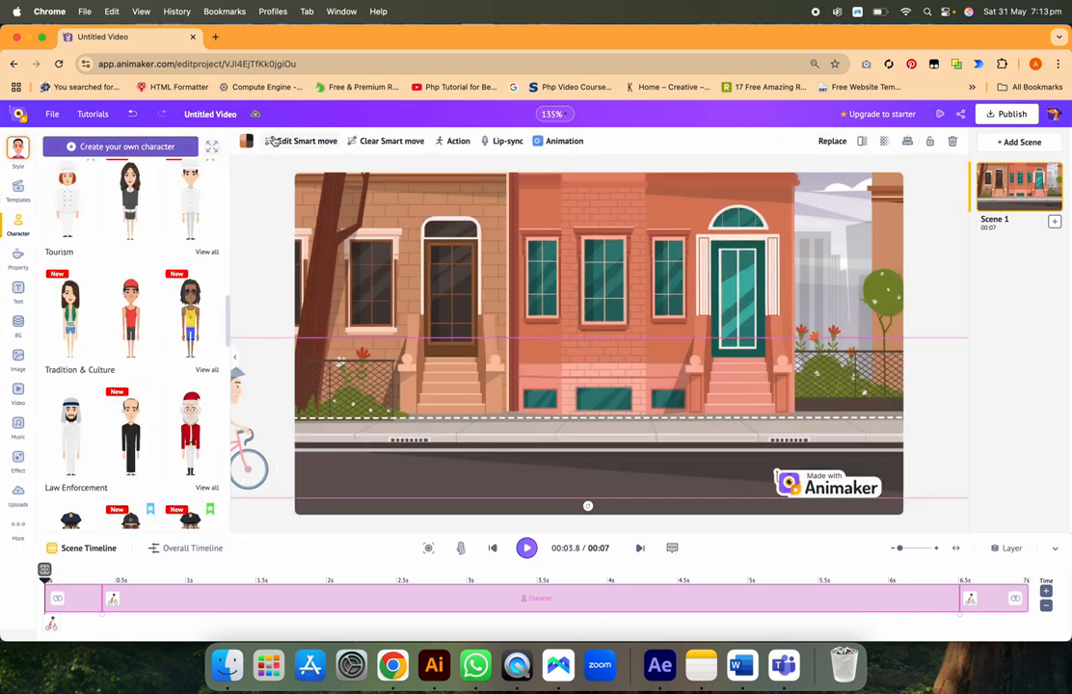
pyautogui.click(531, 554)
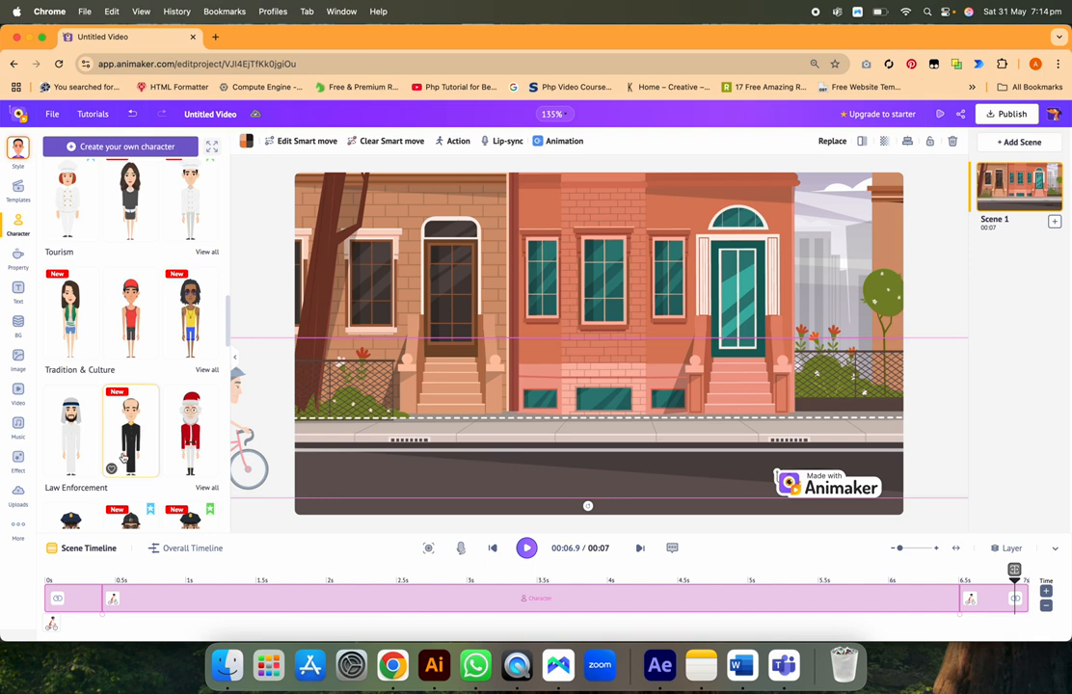
# Browse the full Kids category of the character library and leave it again.
pyautogui.scroll(-10, 122, 433)
pyautogui.scroll(4, 122, 386)
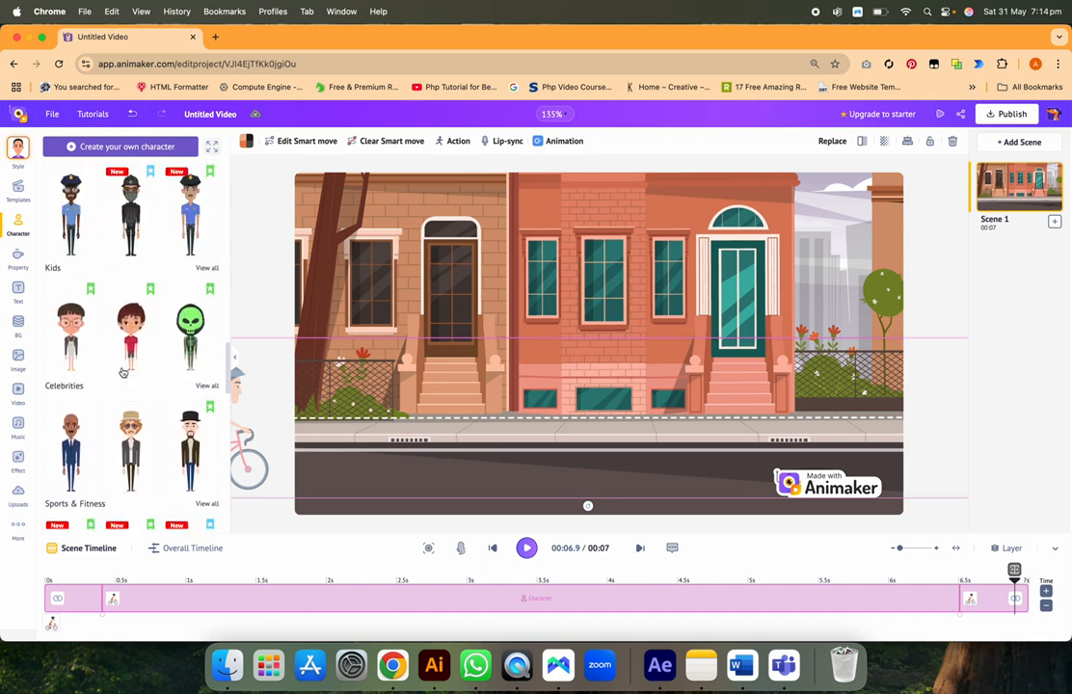
pyautogui.click(207, 268)
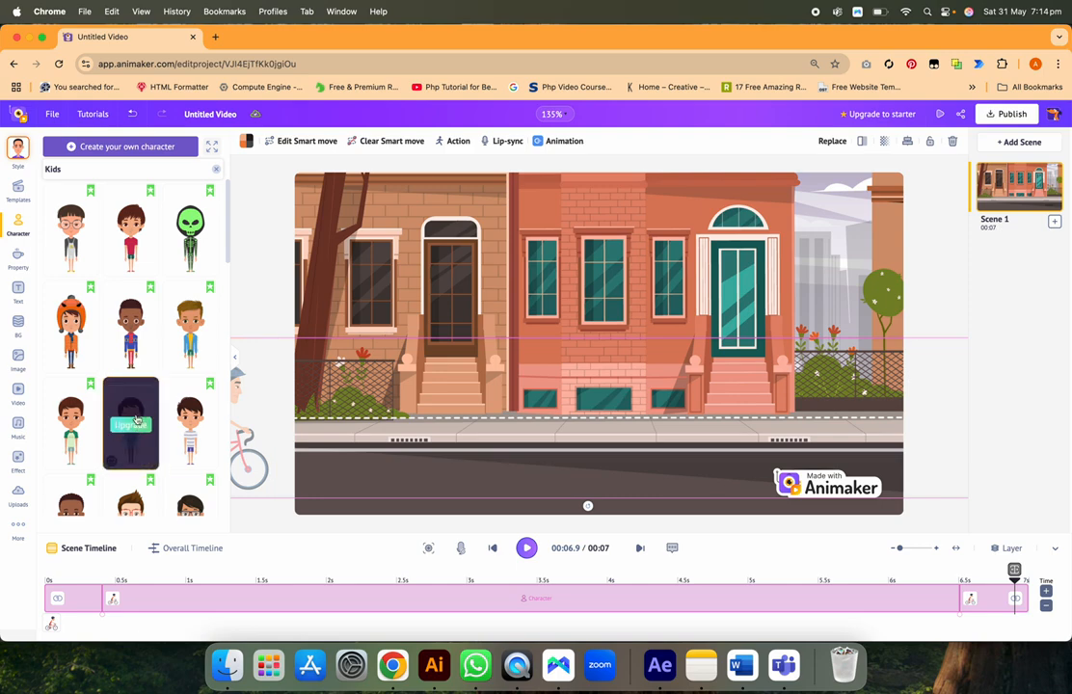
pyautogui.scroll(-6, 136, 408)
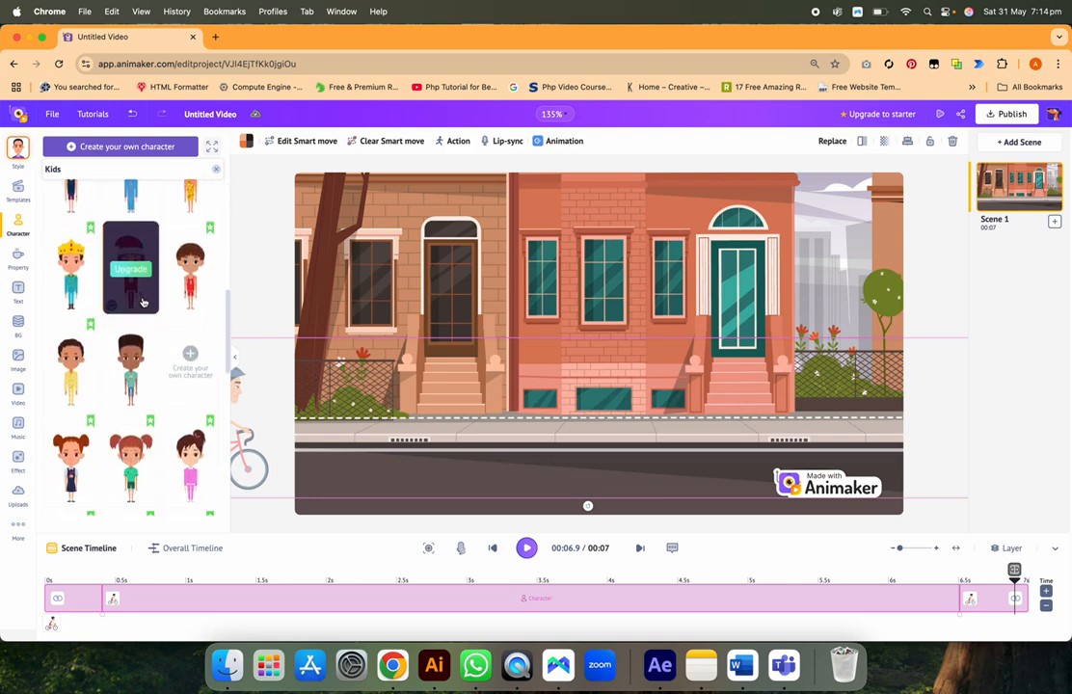
pyautogui.scroll(-5, 143, 303)
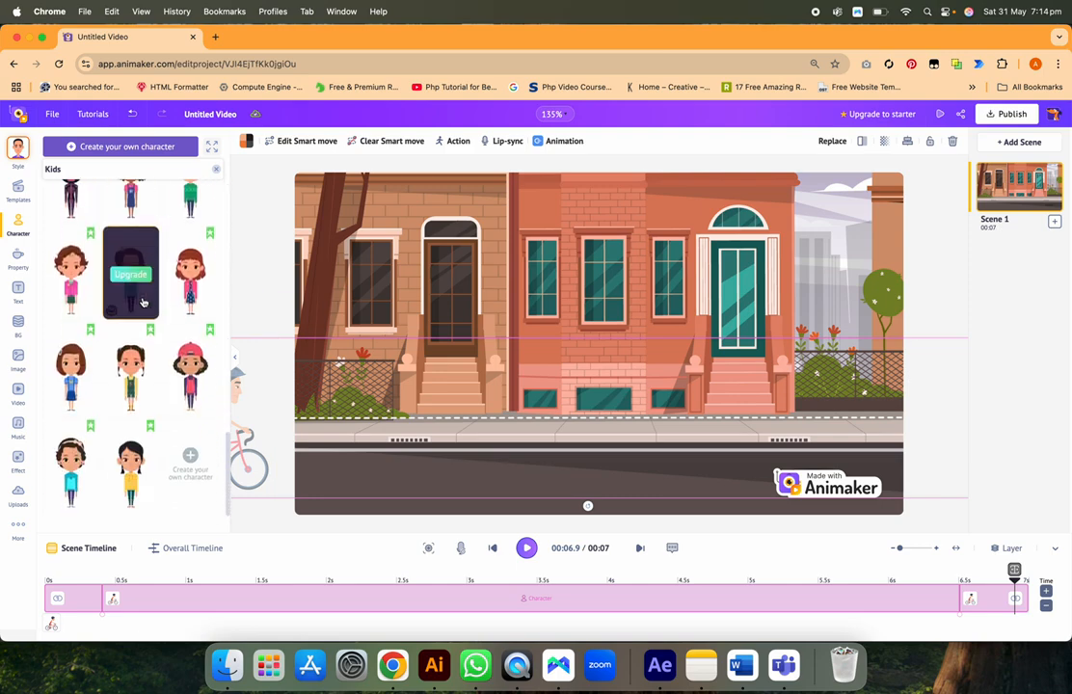
pyautogui.scroll(10, 143, 303)
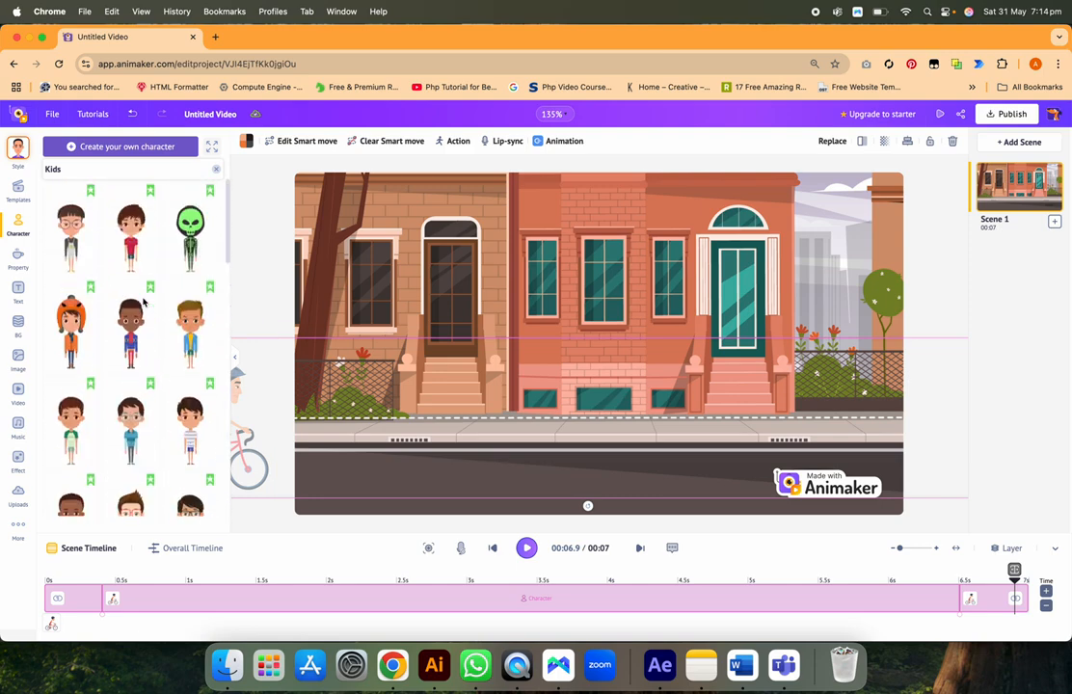
pyautogui.click(219, 168)
# Add the baby in the blue dotted onesie from All Items, scaled down and placed on the sidewalk by the leftmost fence.
pyautogui.scroll(-2, 144, 458)
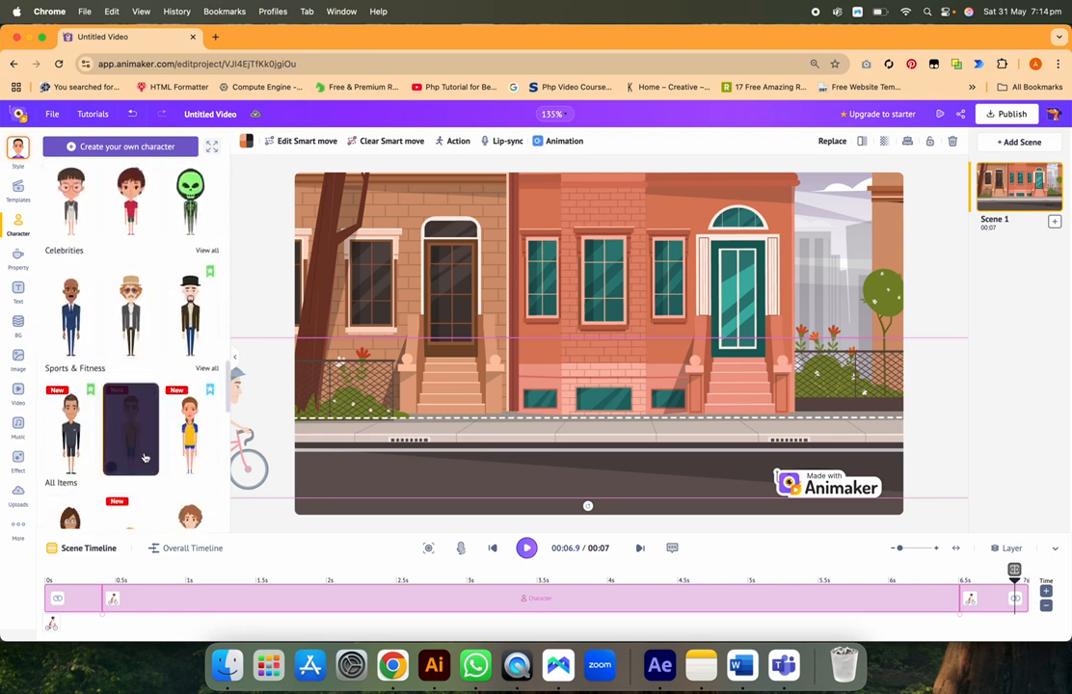
pyautogui.scroll(-3, 144, 458)
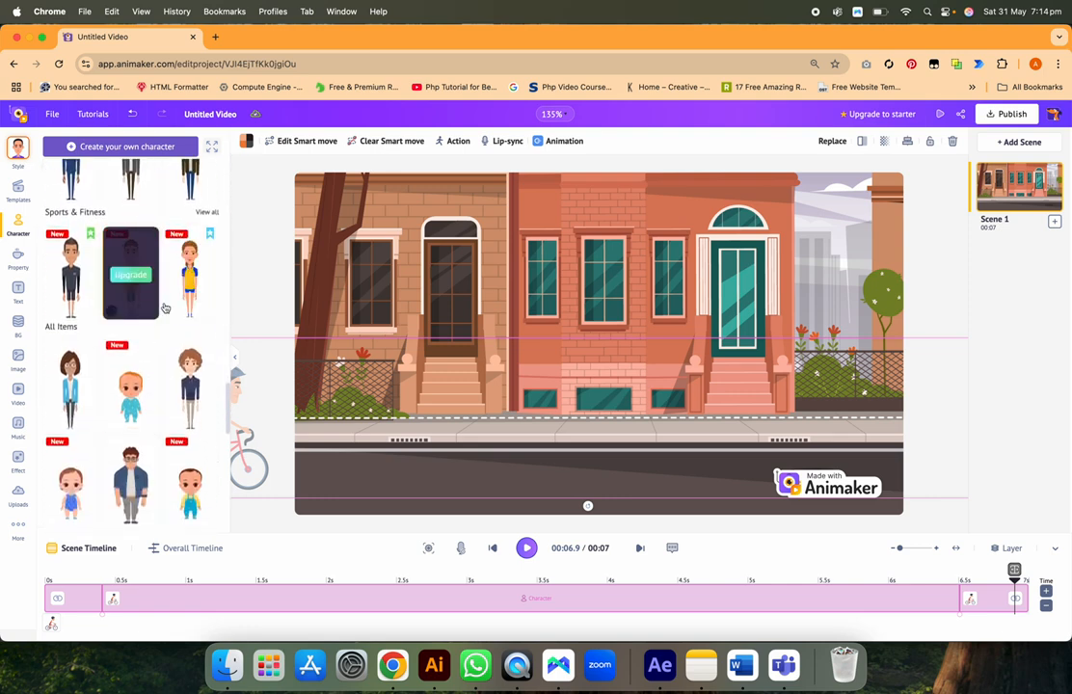
pyautogui.click(138, 417)
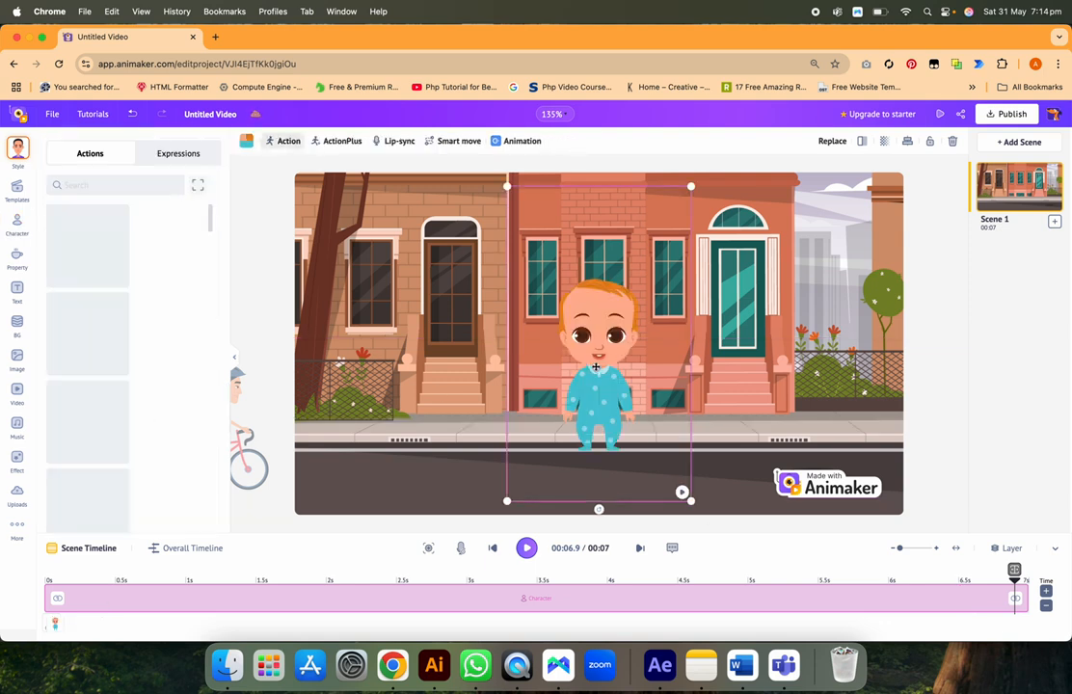
pyautogui.moveTo(595, 369); pyautogui.dragTo(555, 363)
pyautogui.moveTo(649, 181); pyautogui.dragTo(551, 369)
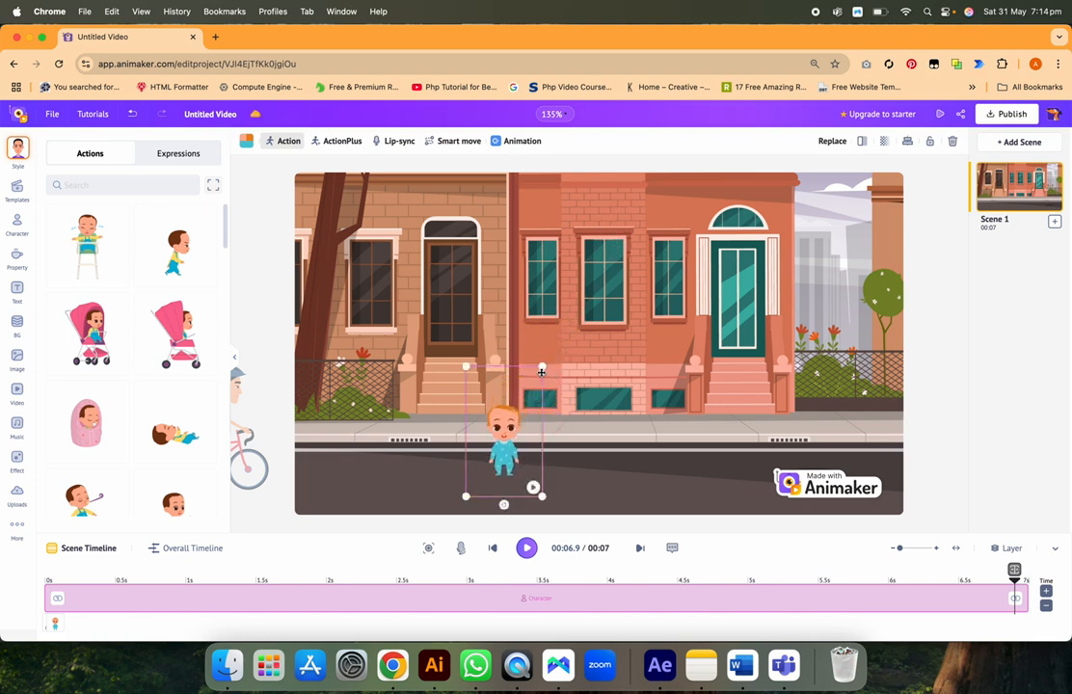
pyautogui.moveTo(506, 430); pyautogui.dragTo(335, 395)
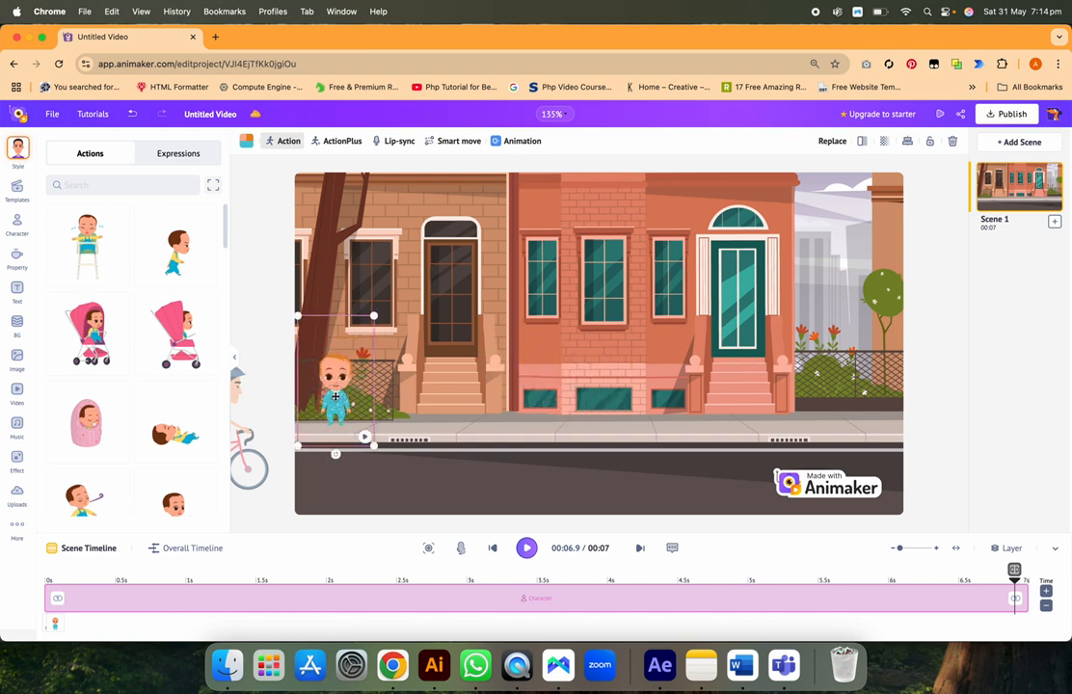
# Search the baby's actions for "play" and browse the matches, then search them for "ball".
pyautogui.click(133, 183)
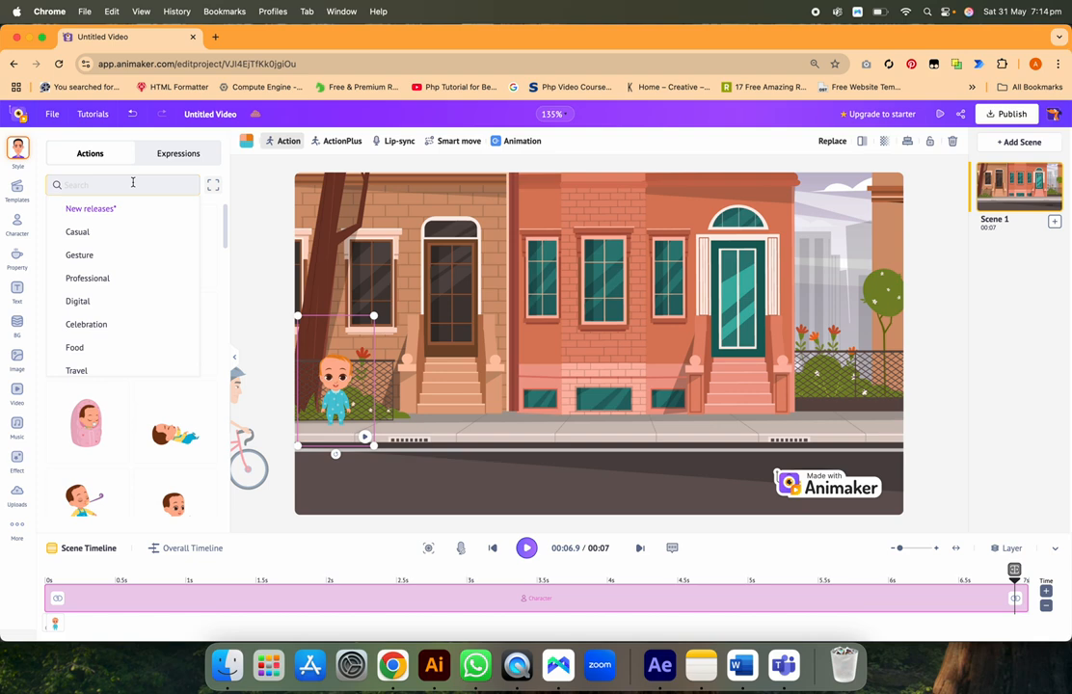
pyautogui.write('play')
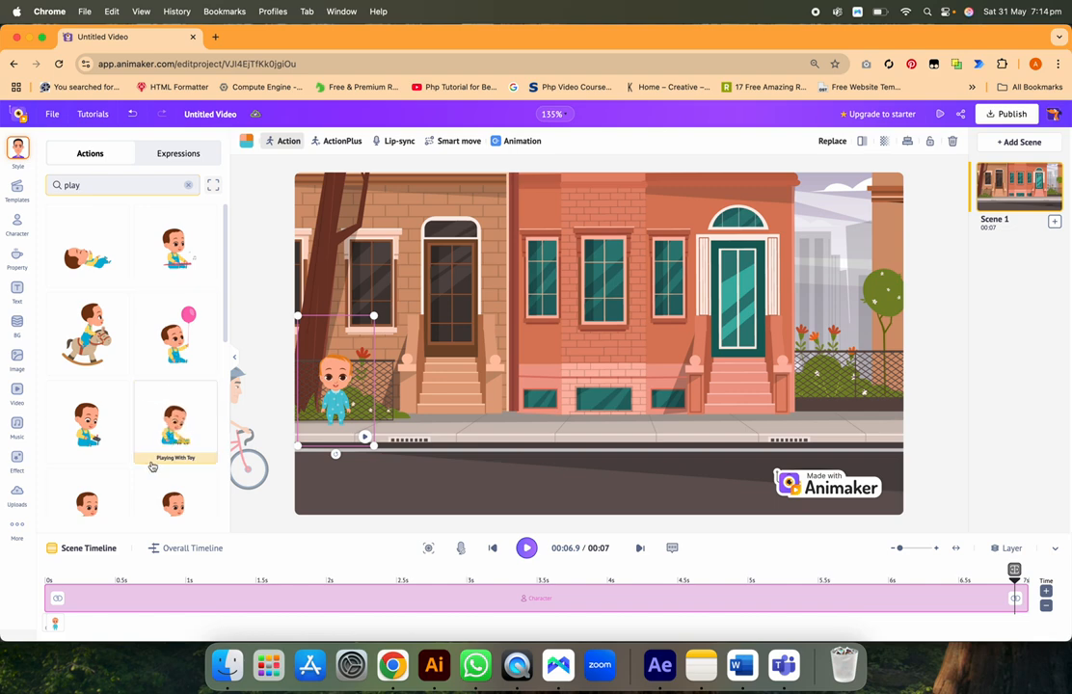
pyautogui.scroll(-5, 152, 465)
pyautogui.scroll(-5, 152, 463)
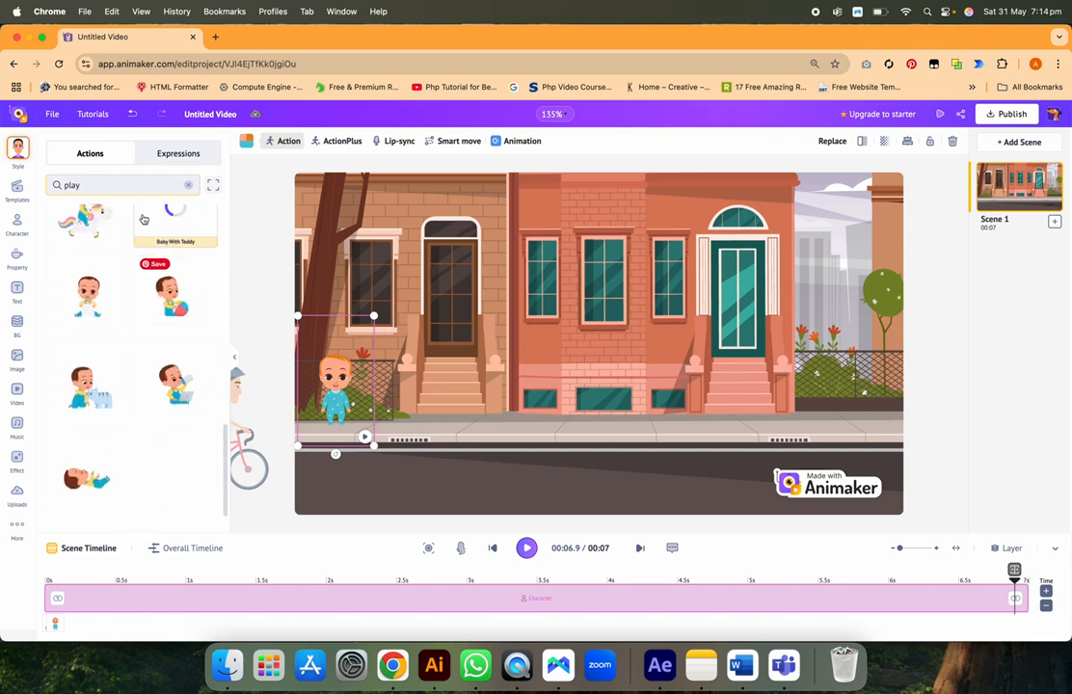
pyautogui.doubleClick(108, 187)
pyautogui.write('ball')
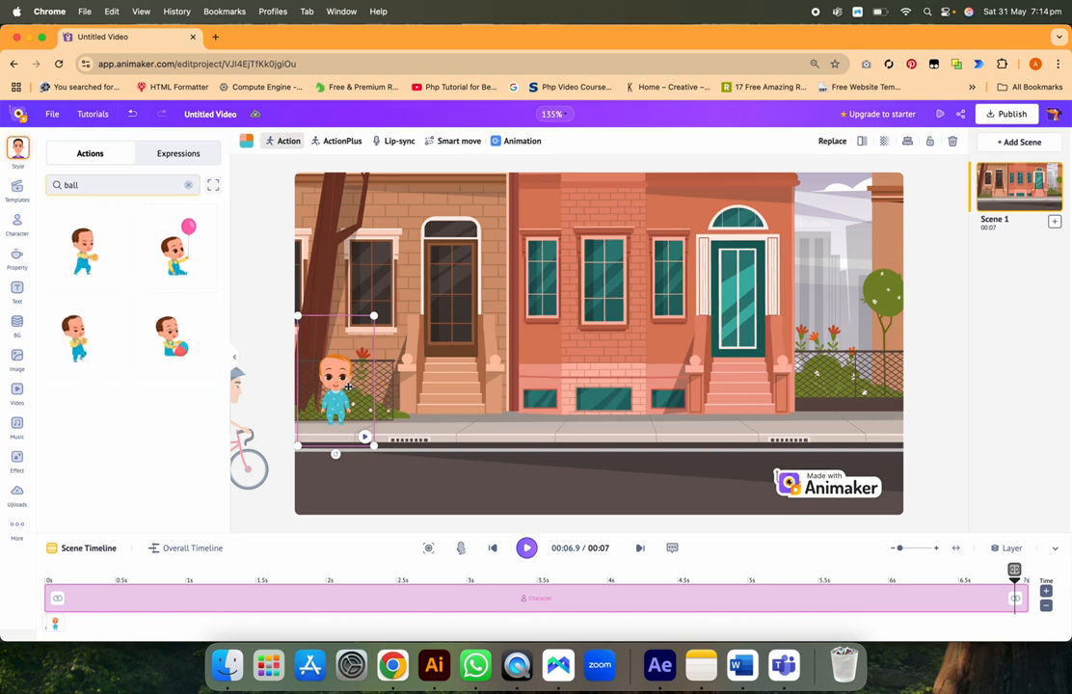
# Delete the baby from the scene and add the curly-haired boy in the navy hoodie from All Items.
pyautogui.moveTo(342, 374); pyautogui.dragTo(345, 374)
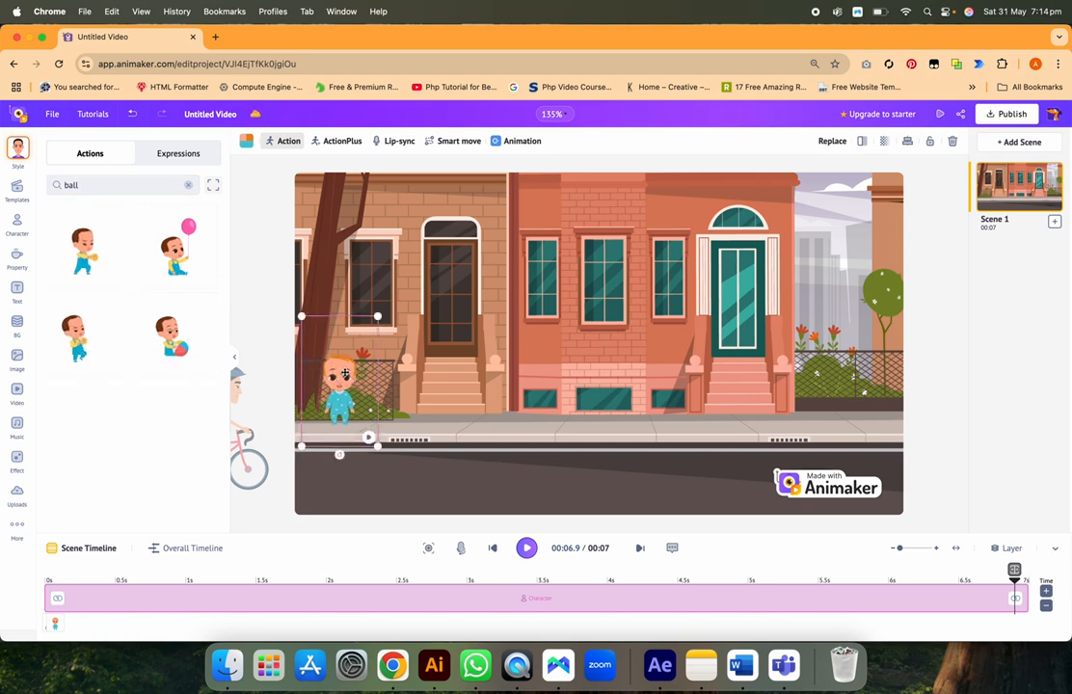
pyautogui.click(950, 142)
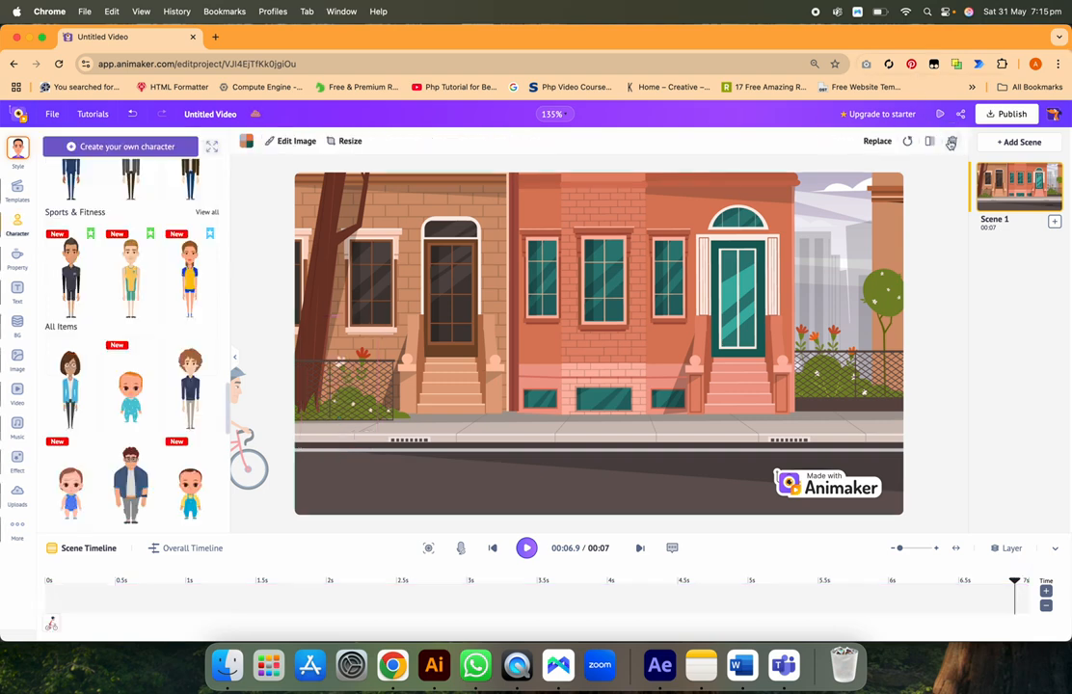
pyautogui.scroll(-5, 131, 343)
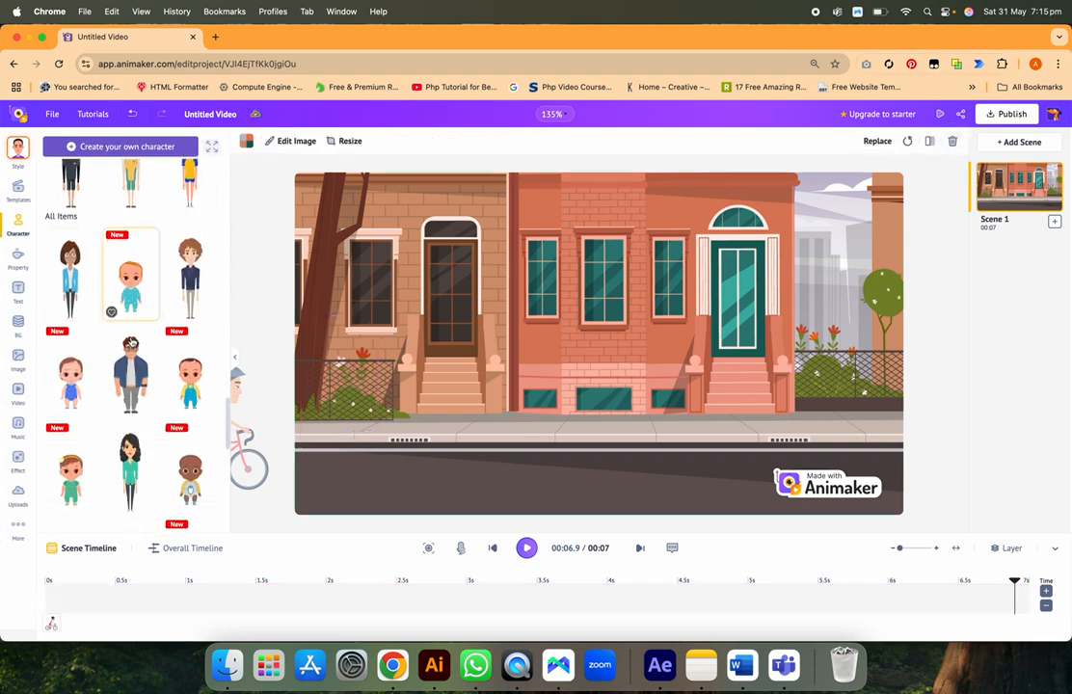
pyautogui.click(192, 210)
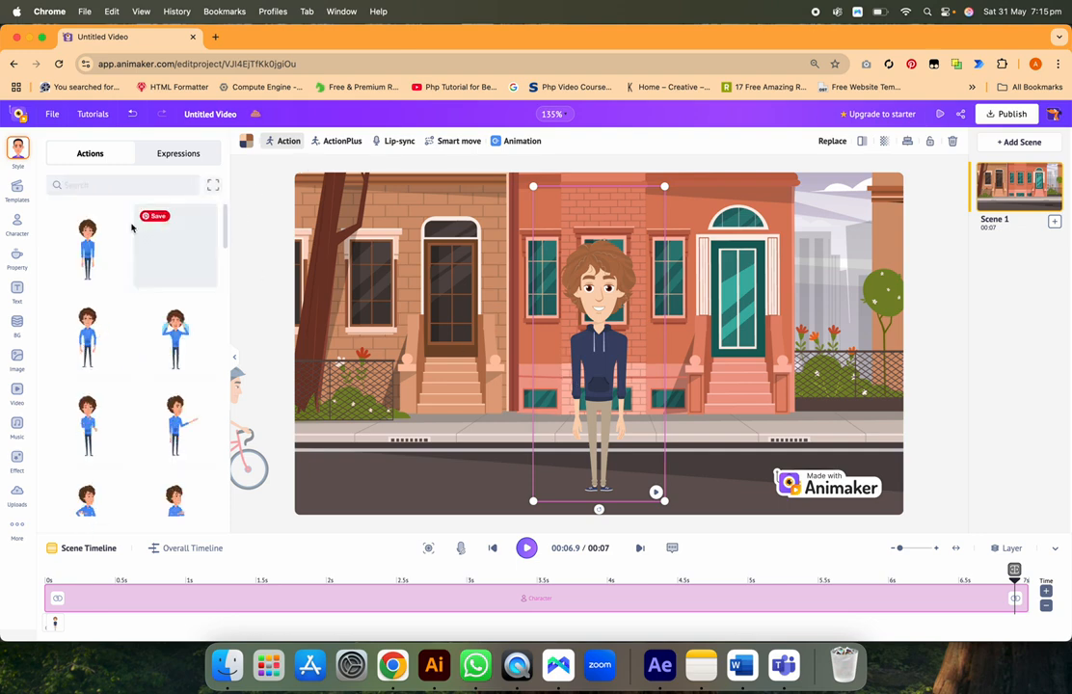
# Search the boy's actions for "ball" and apply the one where he runs with a soccer ball.
pyautogui.click(120, 184)
pyautogui.write('ball')
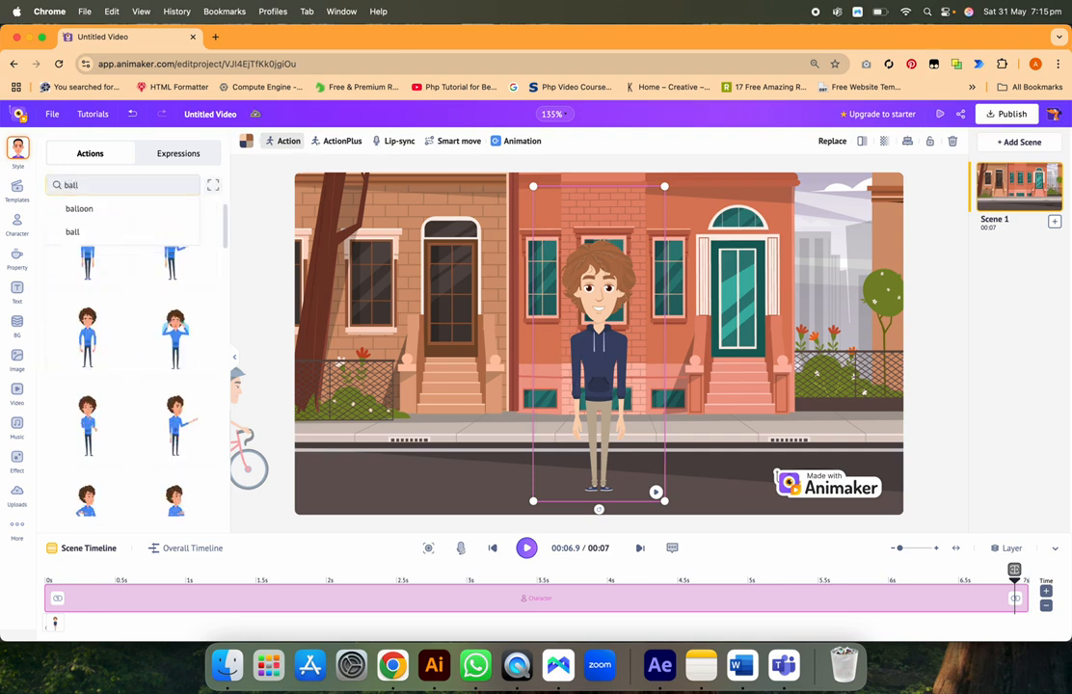
pyautogui.click(131, 232)
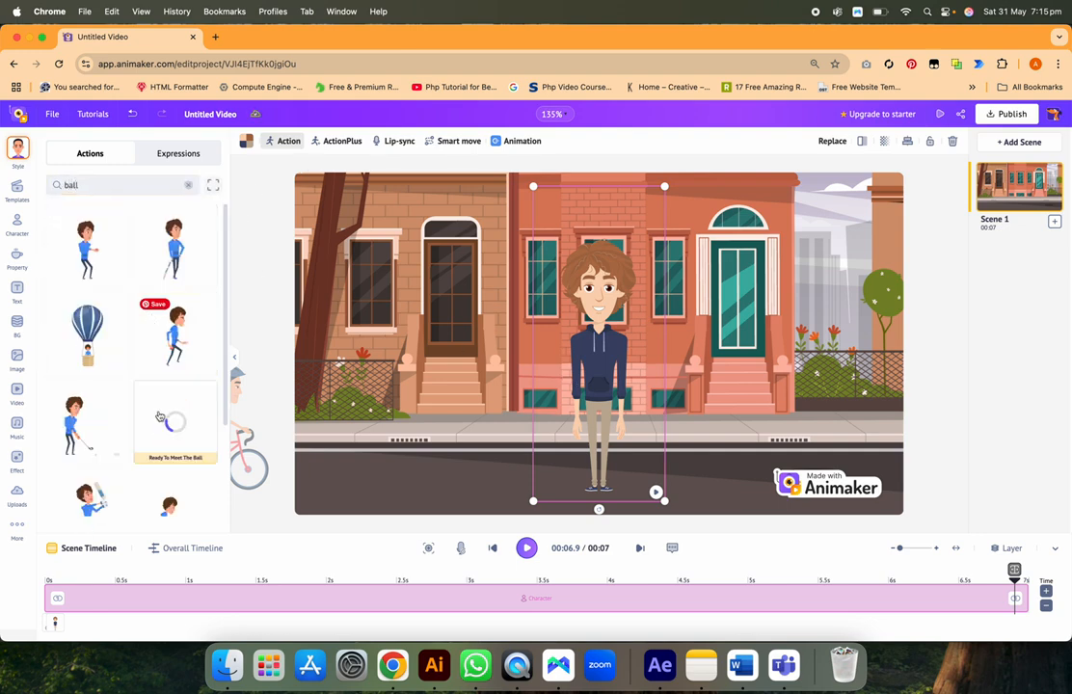
pyautogui.scroll(-3, 164, 405)
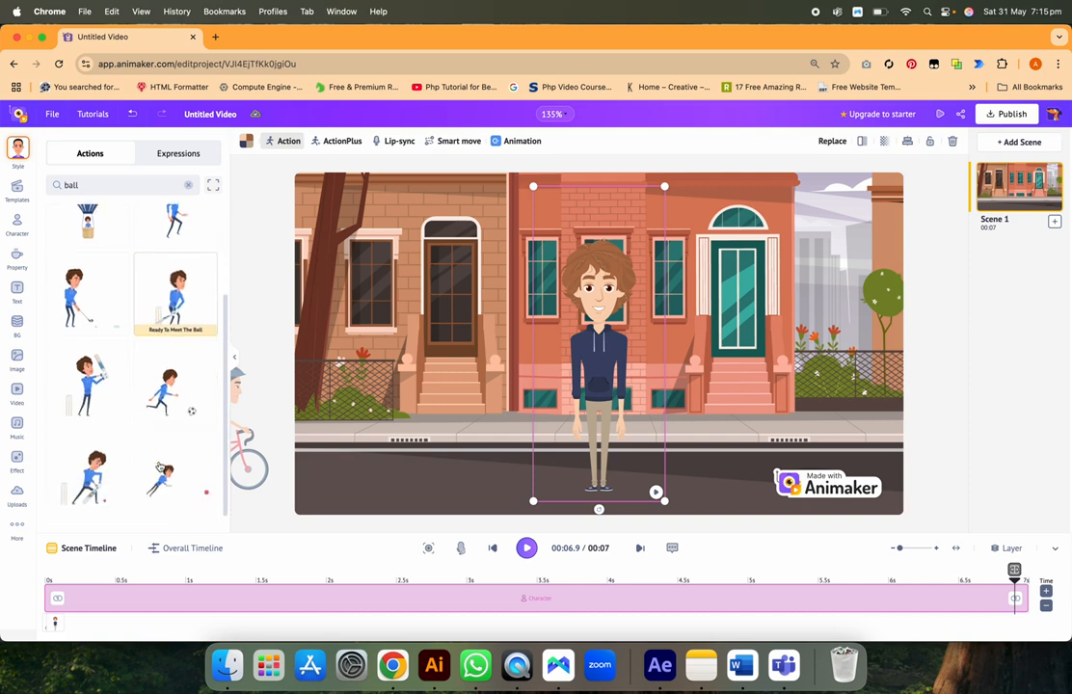
pyautogui.click(183, 390)
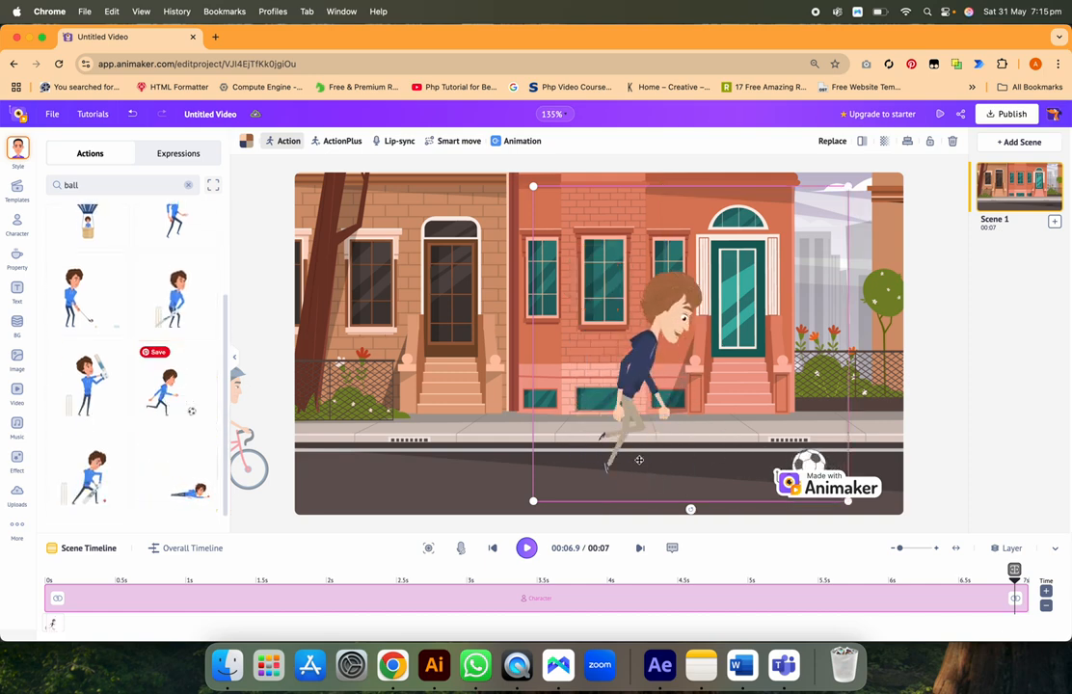
# Scale the running boy down to a bit under half size and place him on the sidewalk by the leftmost fence.
pyautogui.click(850, 505)
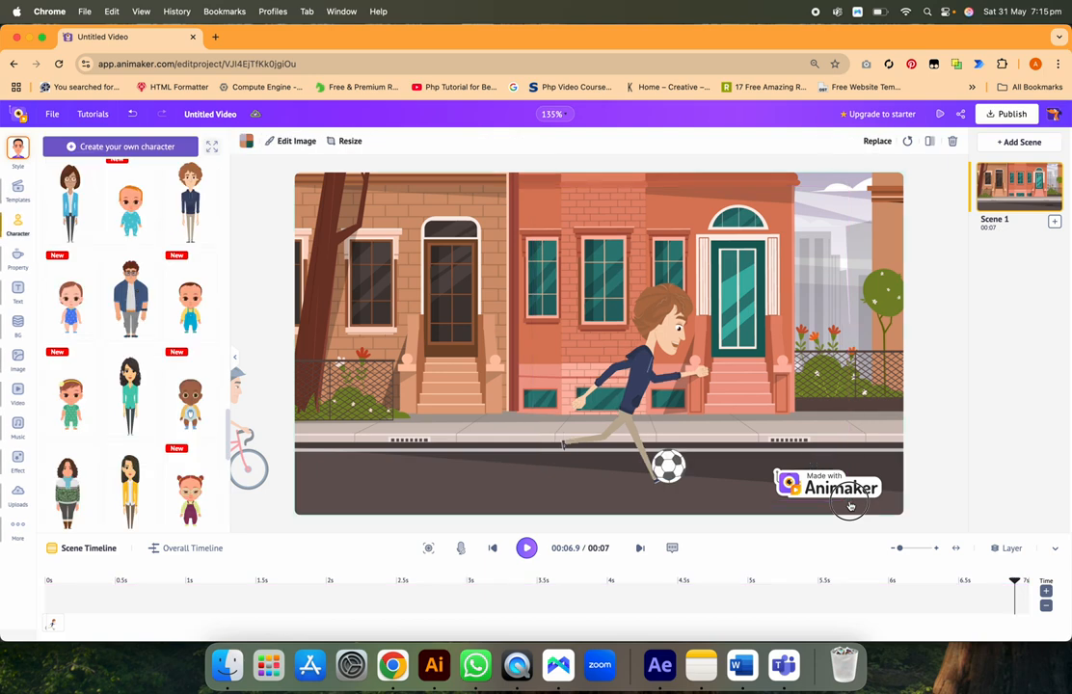
pyautogui.click(645, 330)
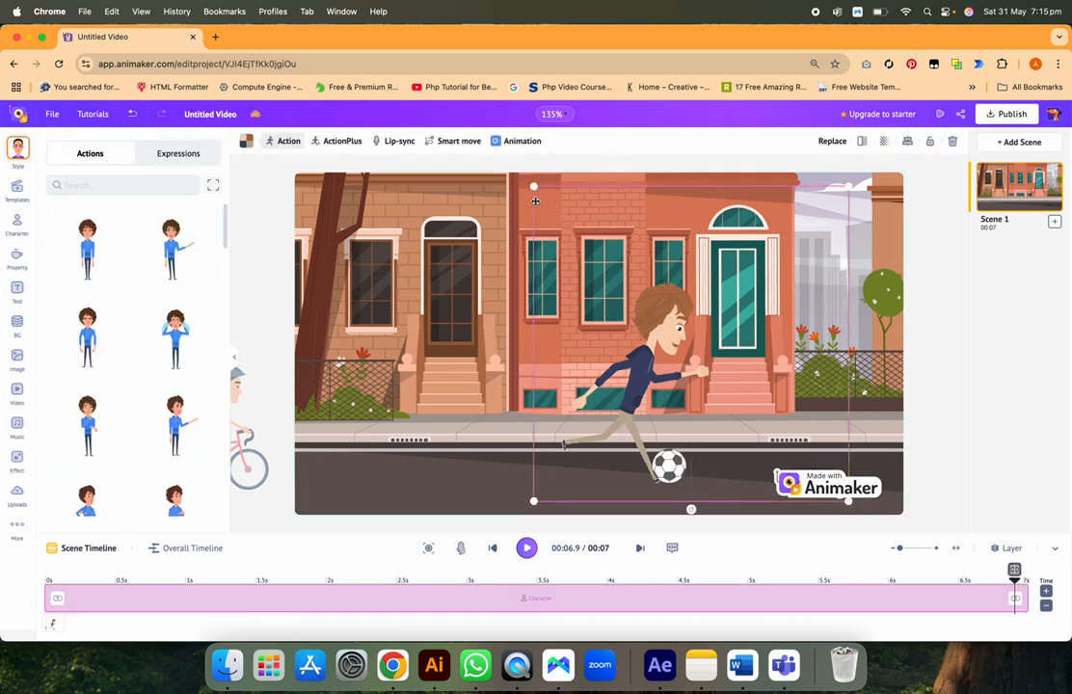
pyautogui.moveTo(533, 186); pyautogui.dragTo(704, 357)
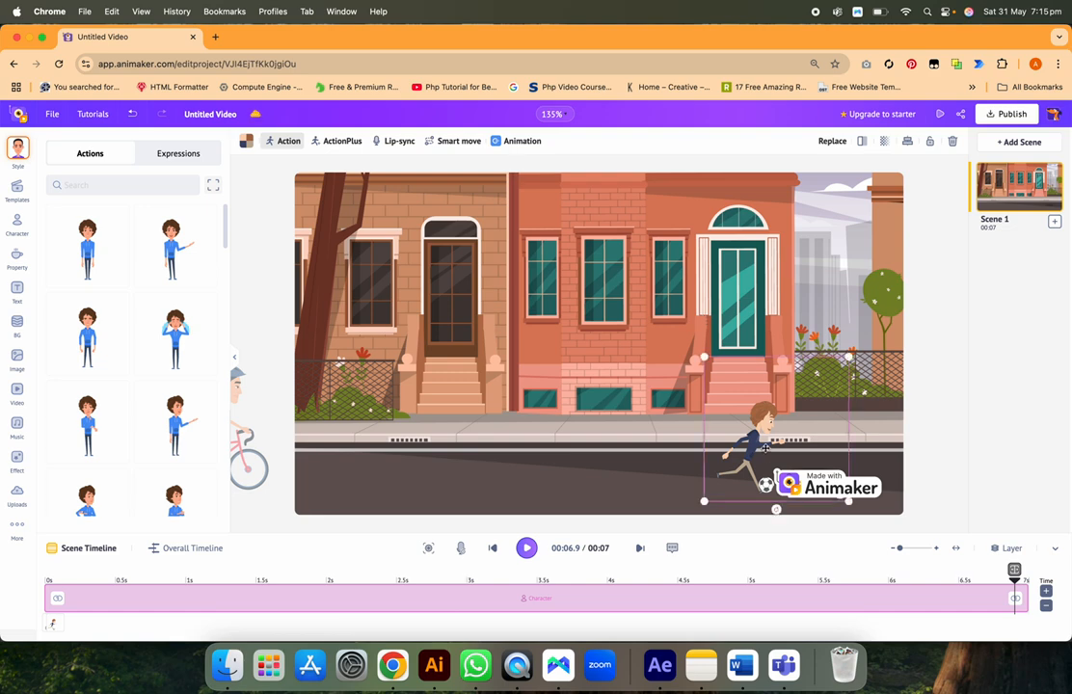
pyautogui.moveTo(755, 444); pyautogui.dragTo(368, 382)
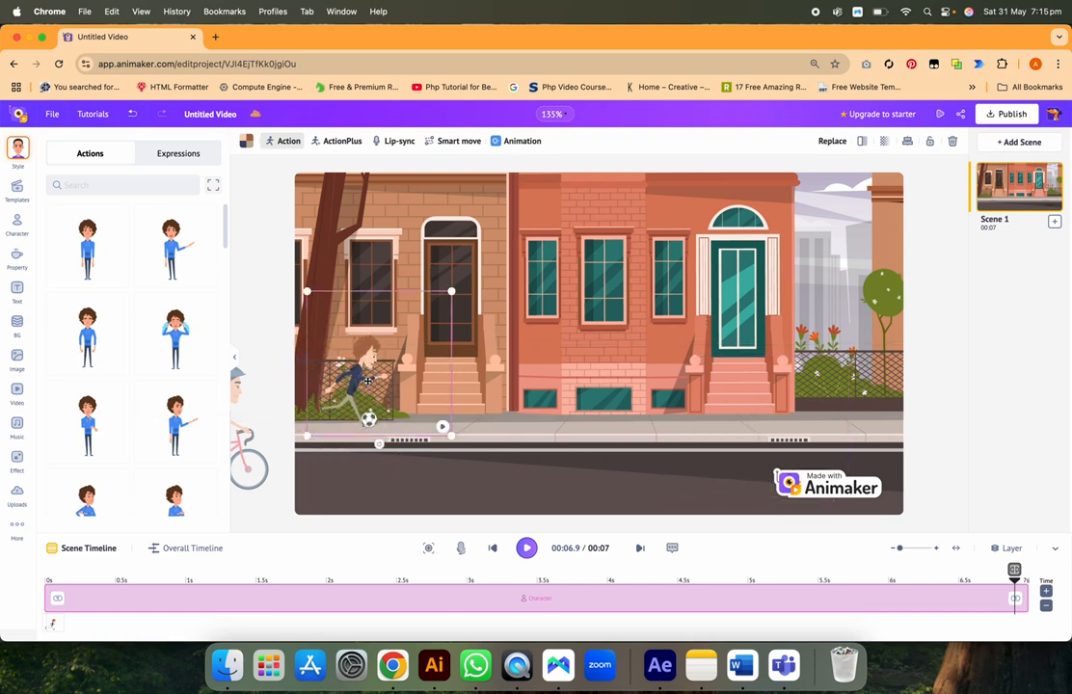
# Recolor the boy's TopWear to the default red and dismiss the upgrade offer.
pyautogui.click(248, 140)
pyautogui.click(52, 277)
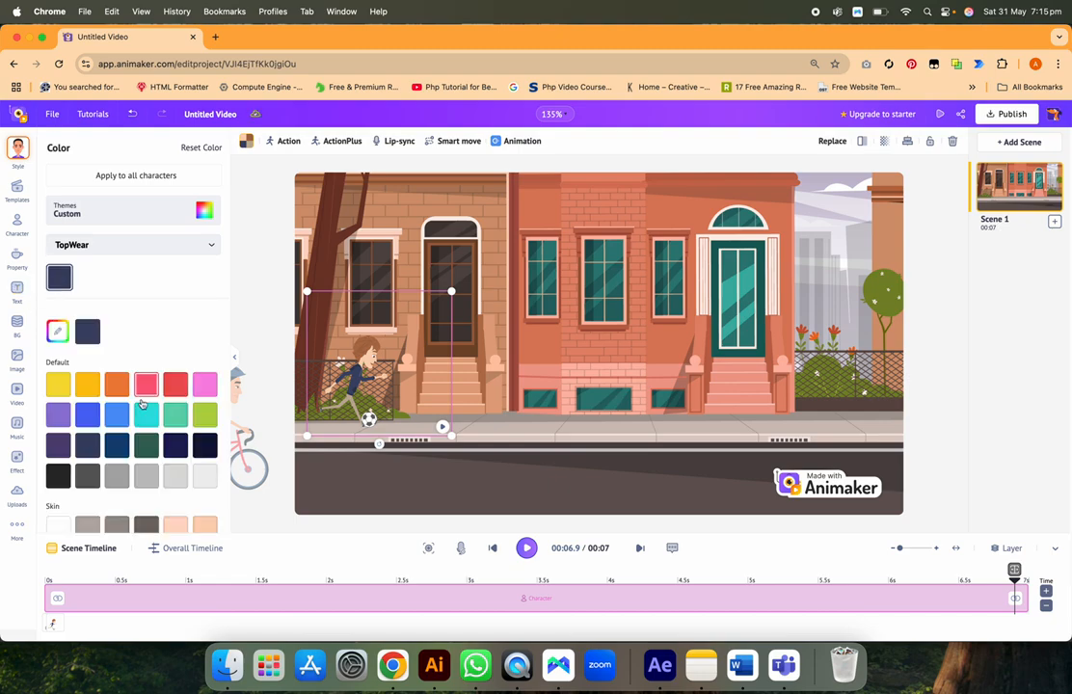
pyautogui.click(175, 386)
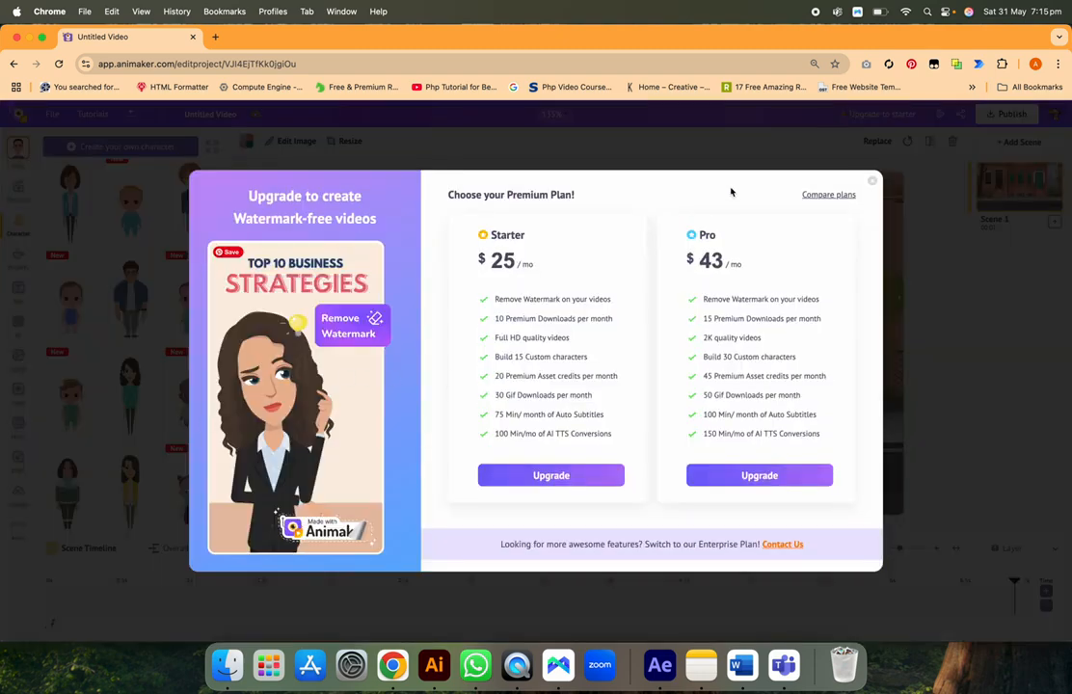
pyautogui.click(872, 180)
# Give the boy a left-to-right smart move that starts beyond the scene's left edge and ends beyond its right edge, and apply it.
pyautogui.click(359, 390)
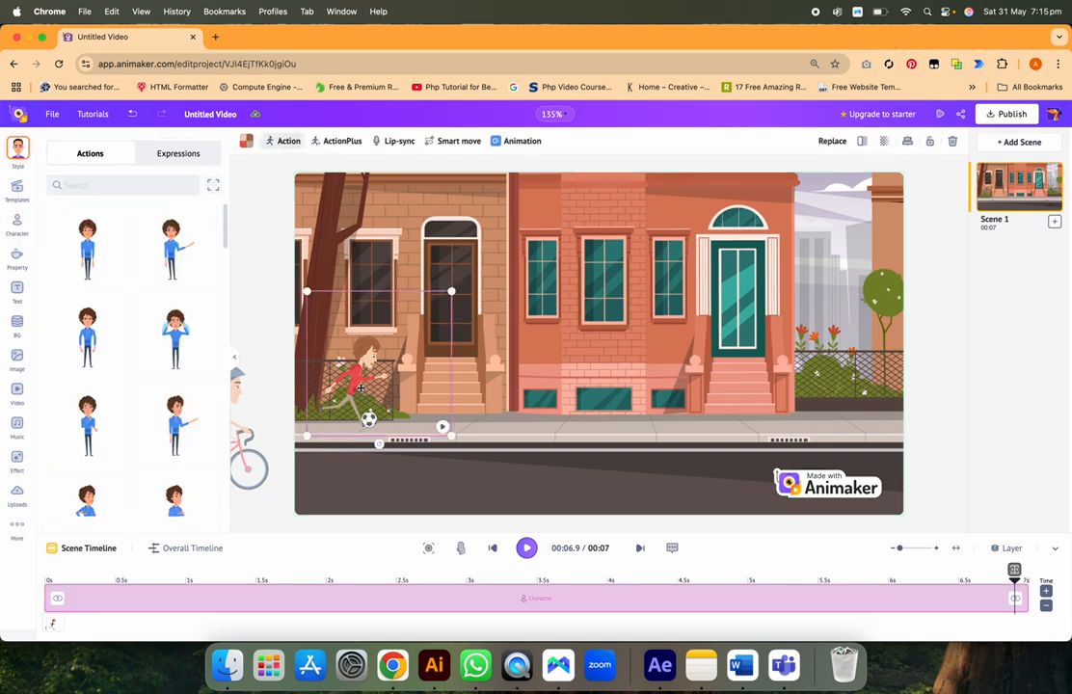
pyautogui.click(478, 142)
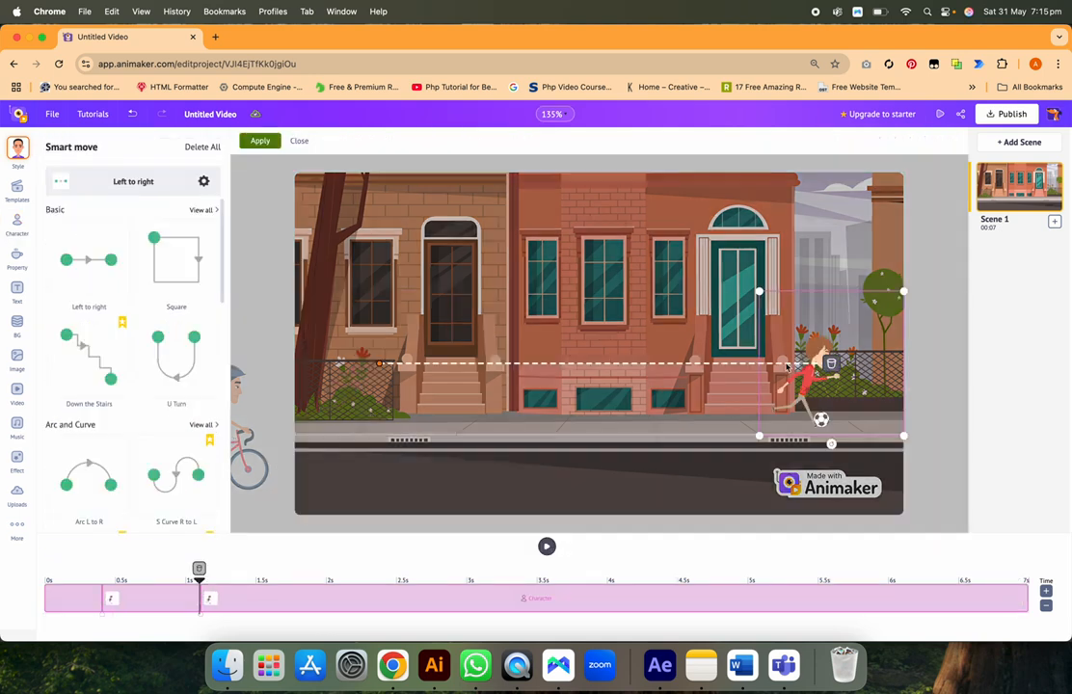
pyautogui.click(381, 367)
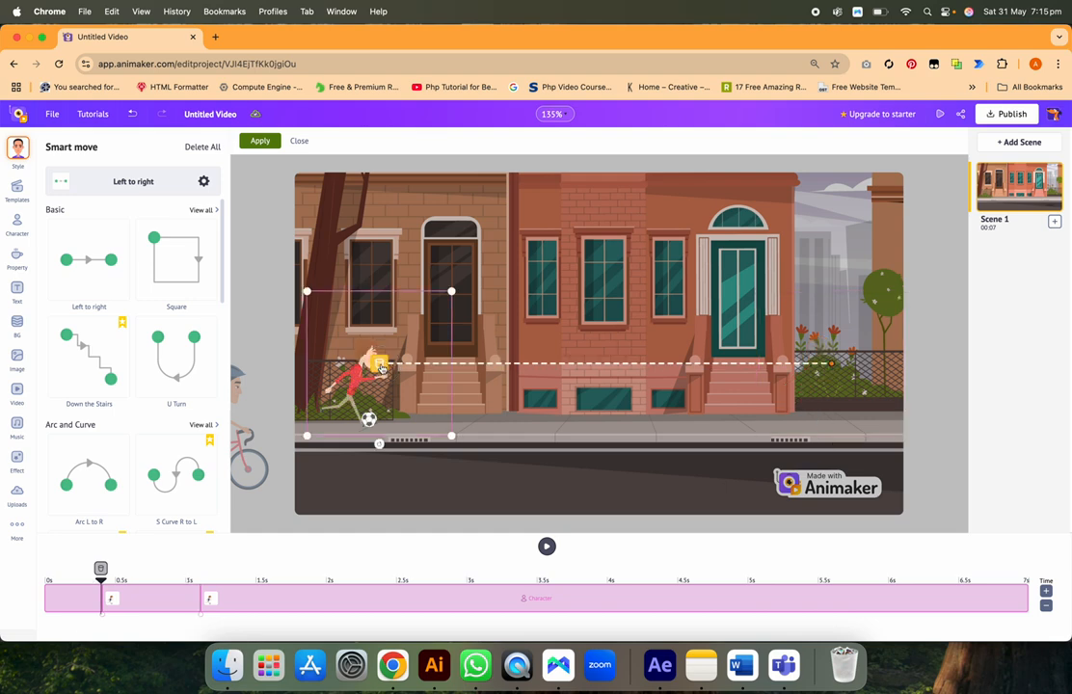
pyautogui.moveTo(361, 388); pyautogui.dragTo(251, 387)
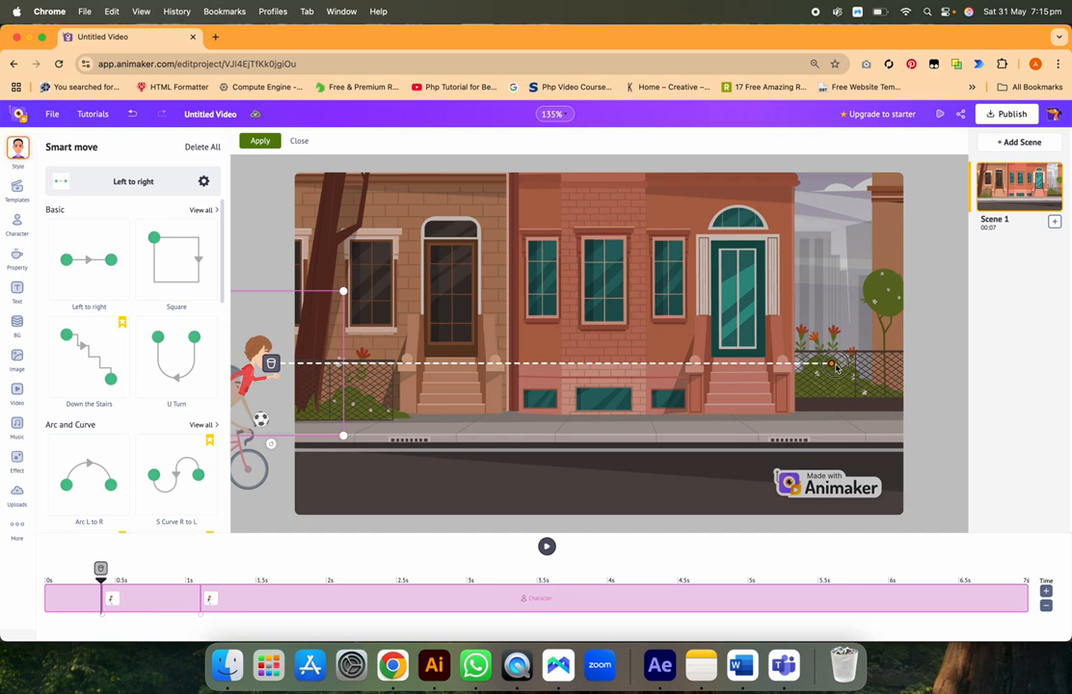
pyautogui.click(834, 365)
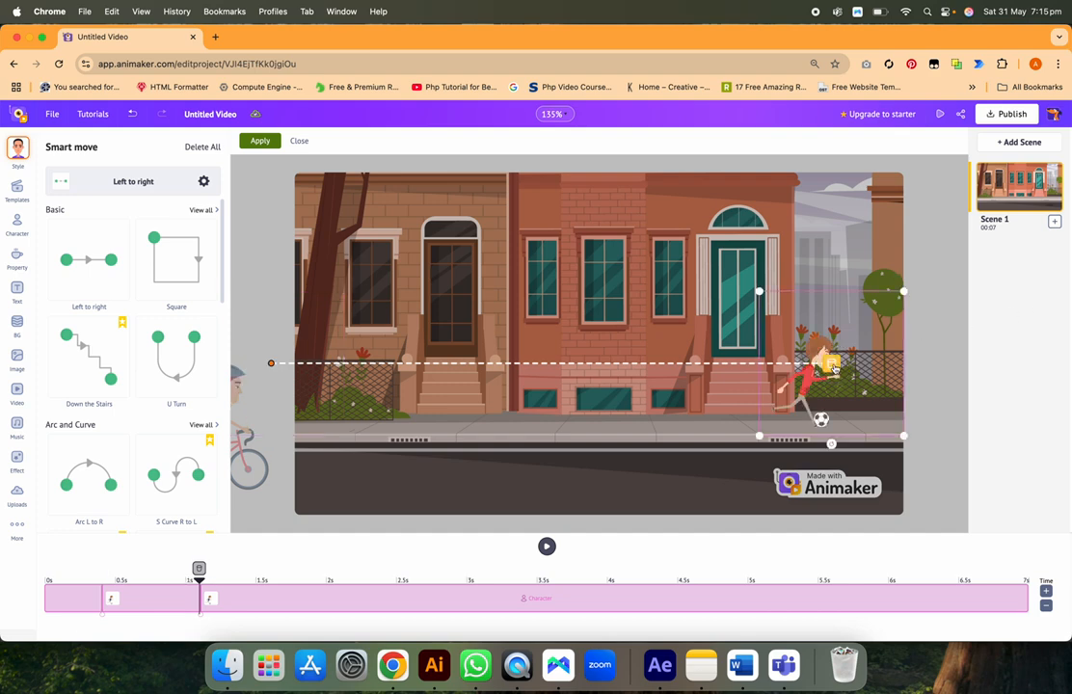
pyautogui.moveTo(799, 386); pyautogui.dragTo(957, 395)
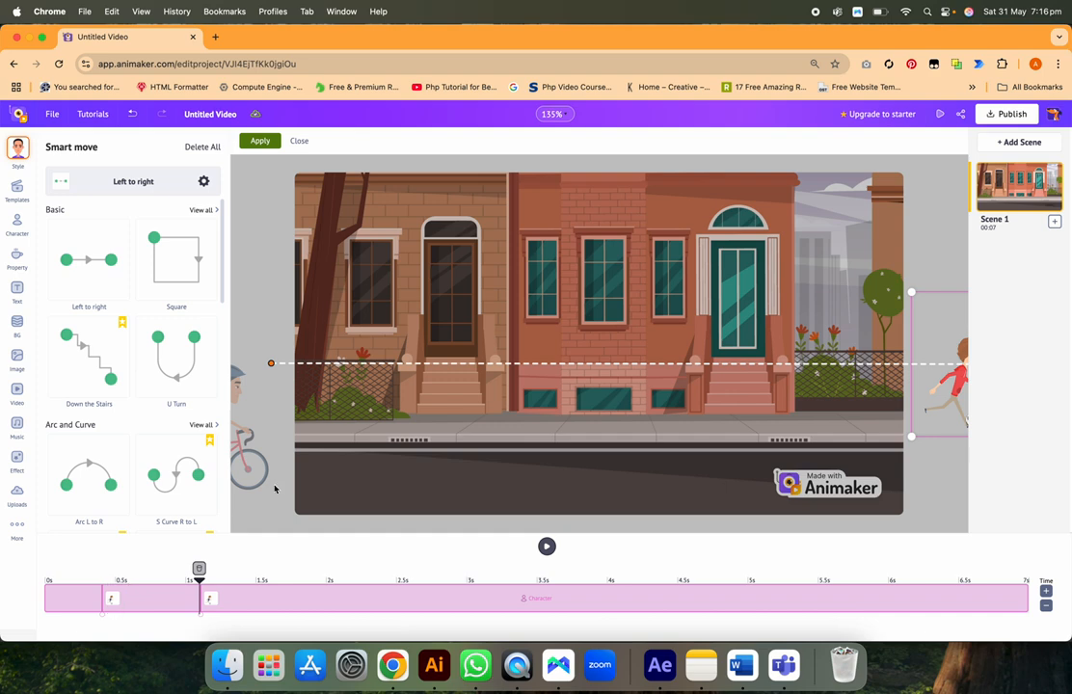
pyautogui.click(260, 141)
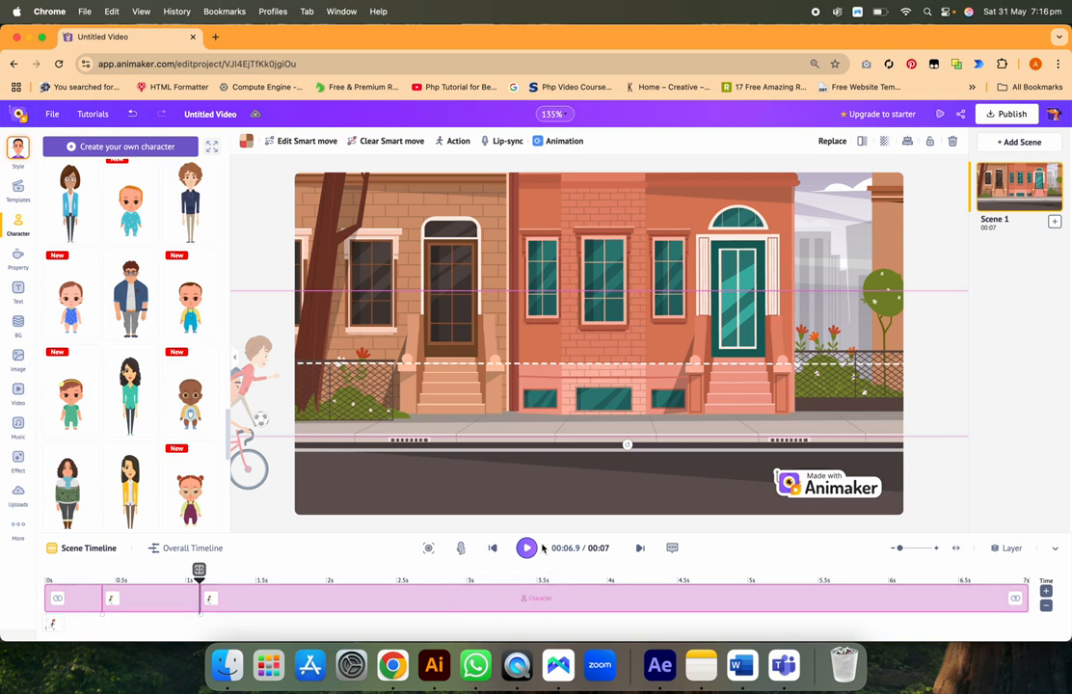
# Preview the scene from 0 s to check the boy's run alongside the cyclist.
pyautogui.moveTo(200, 579); pyautogui.dragTo(42, 575)
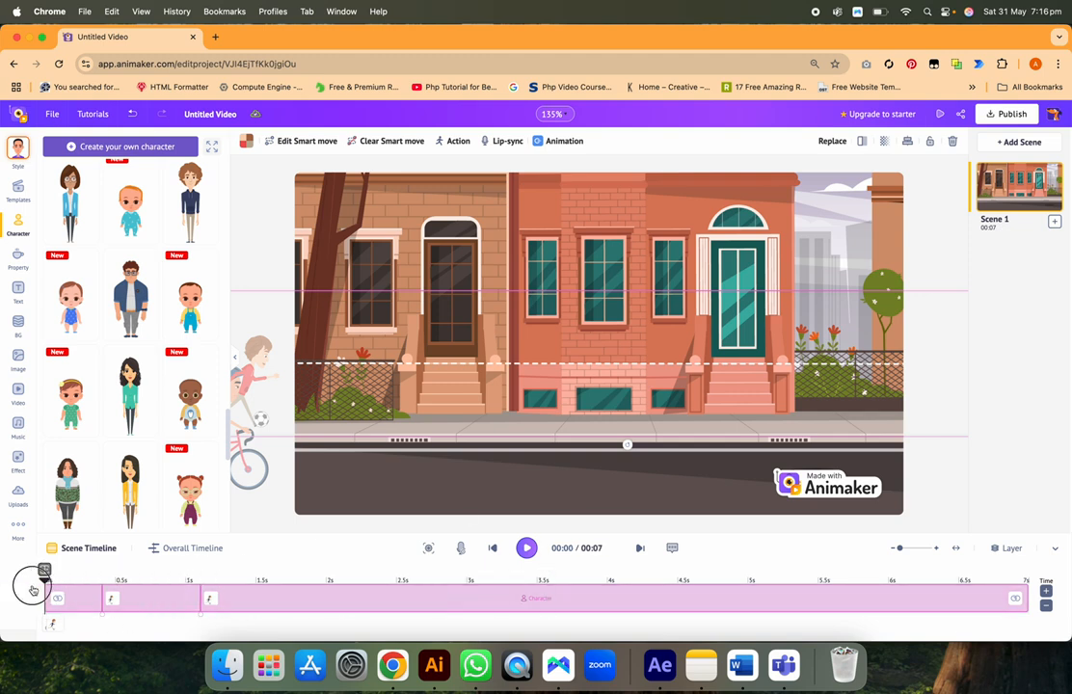
pyautogui.click(528, 547)
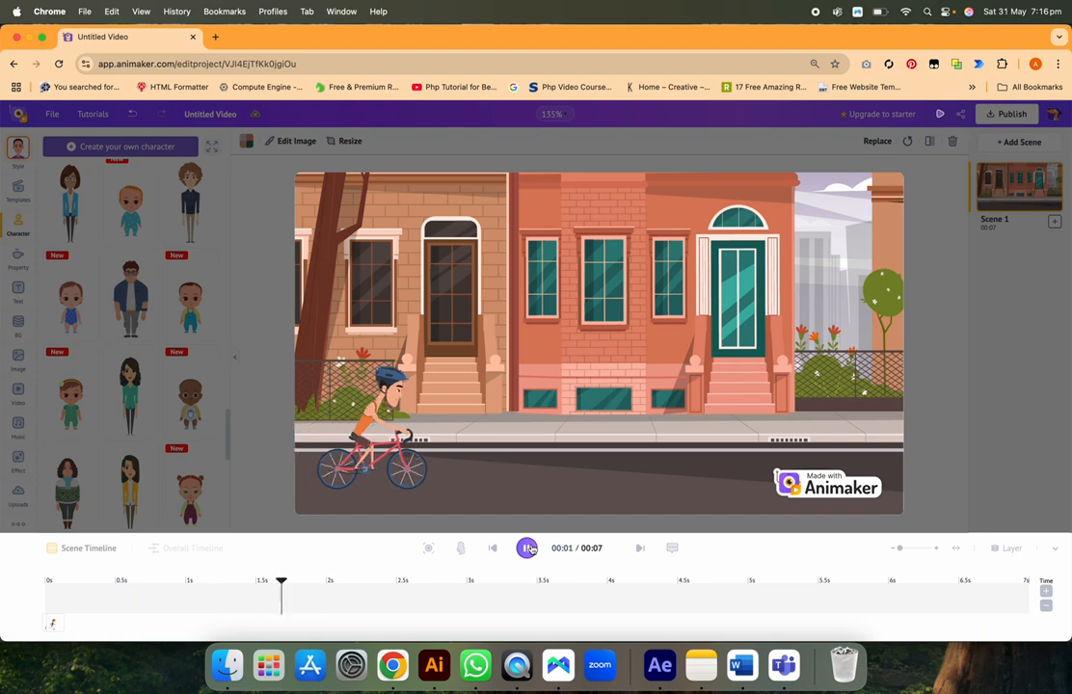
pyautogui.click(528, 548)
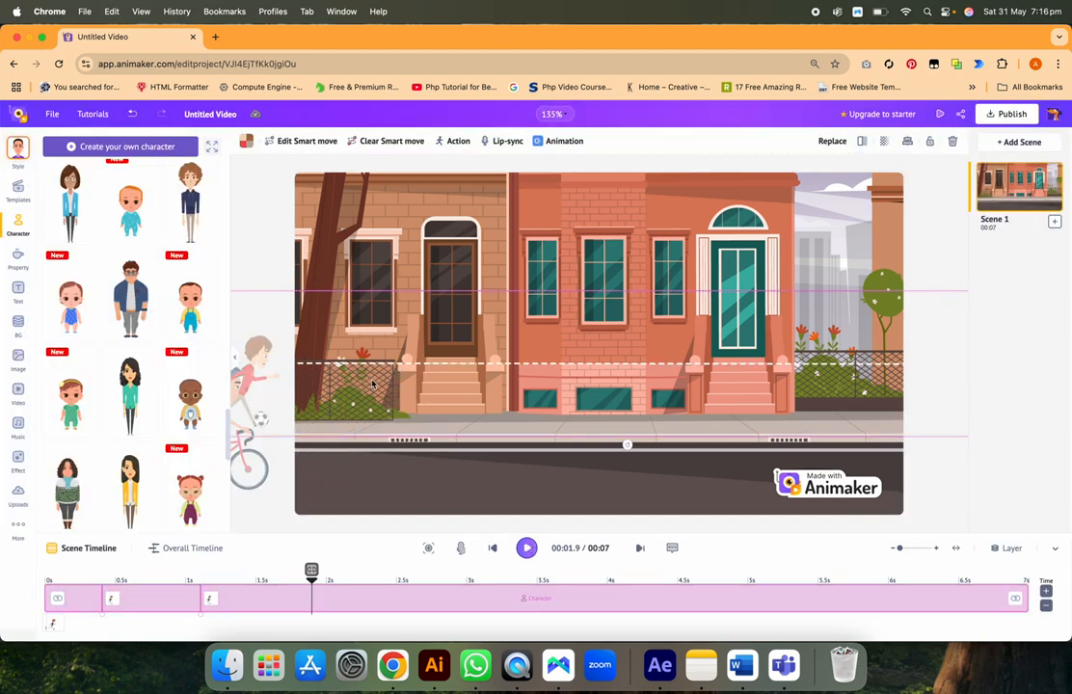
# Move the end keyframe of the boy's smart move to about 3.7 s and apply it.
pyautogui.click(210, 602)
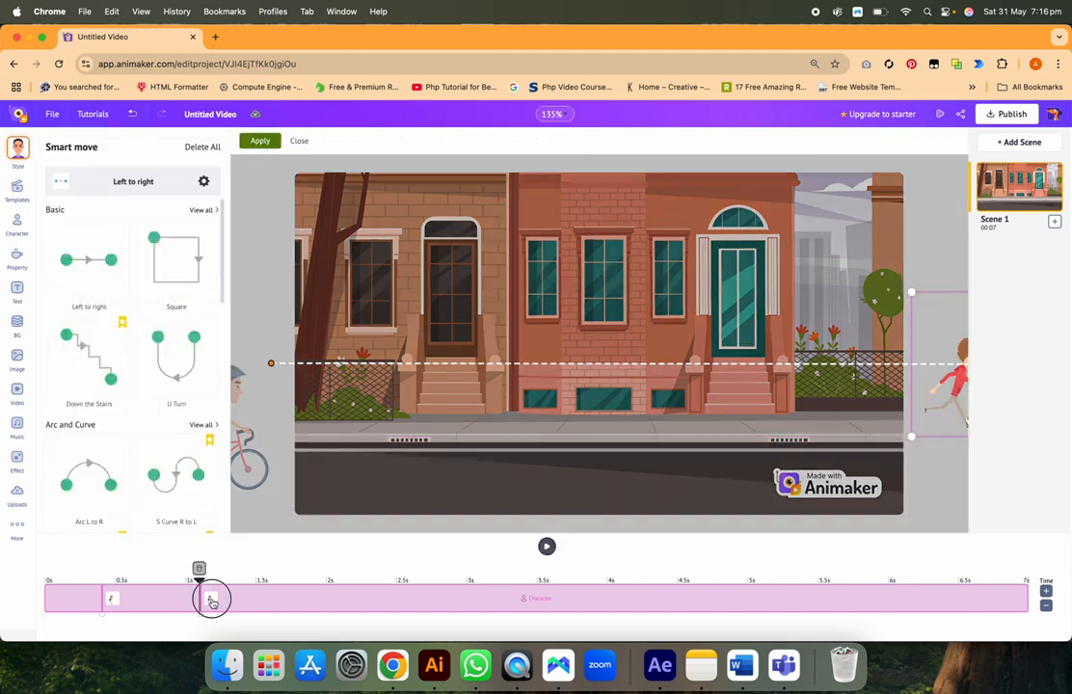
pyautogui.moveTo(210, 603); pyautogui.dragTo(579, 586)
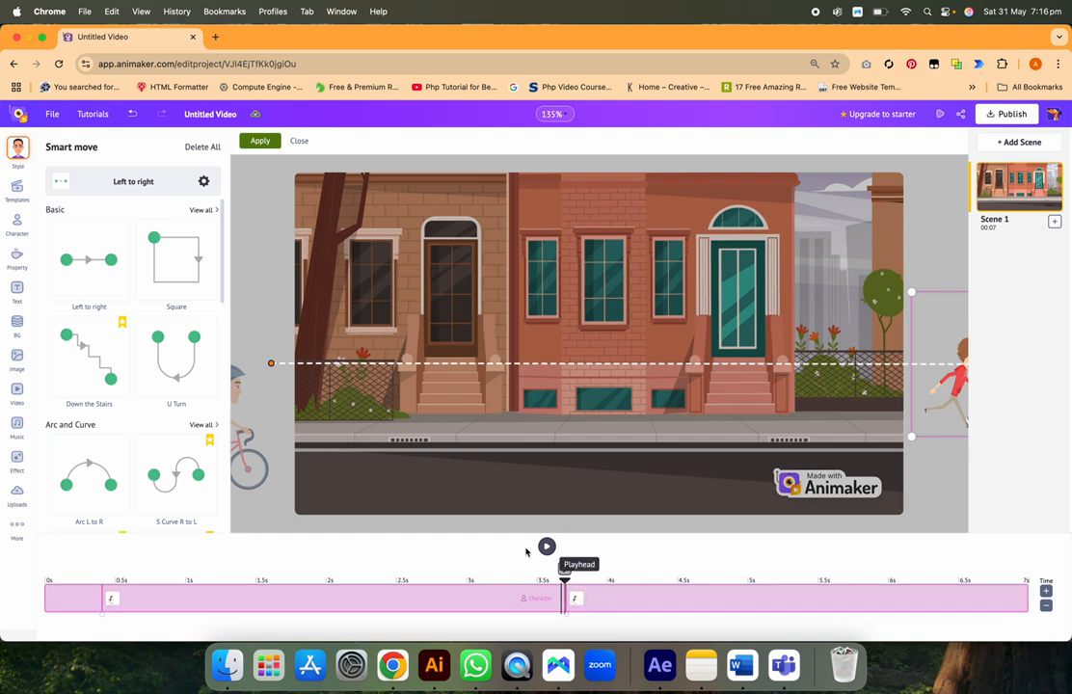
pyautogui.click(260, 141)
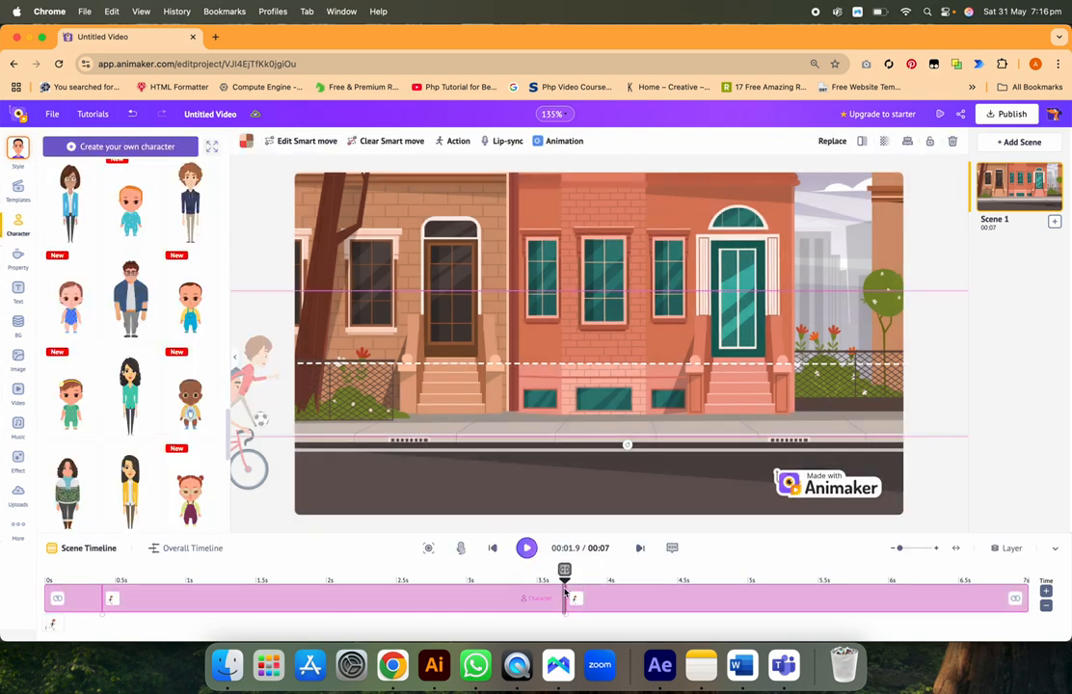
# Play the scene twice from near its start to check the boy's slower run.
pyautogui.moveTo(566, 586); pyautogui.dragTo(88, 602)
pyautogui.click(525, 548)
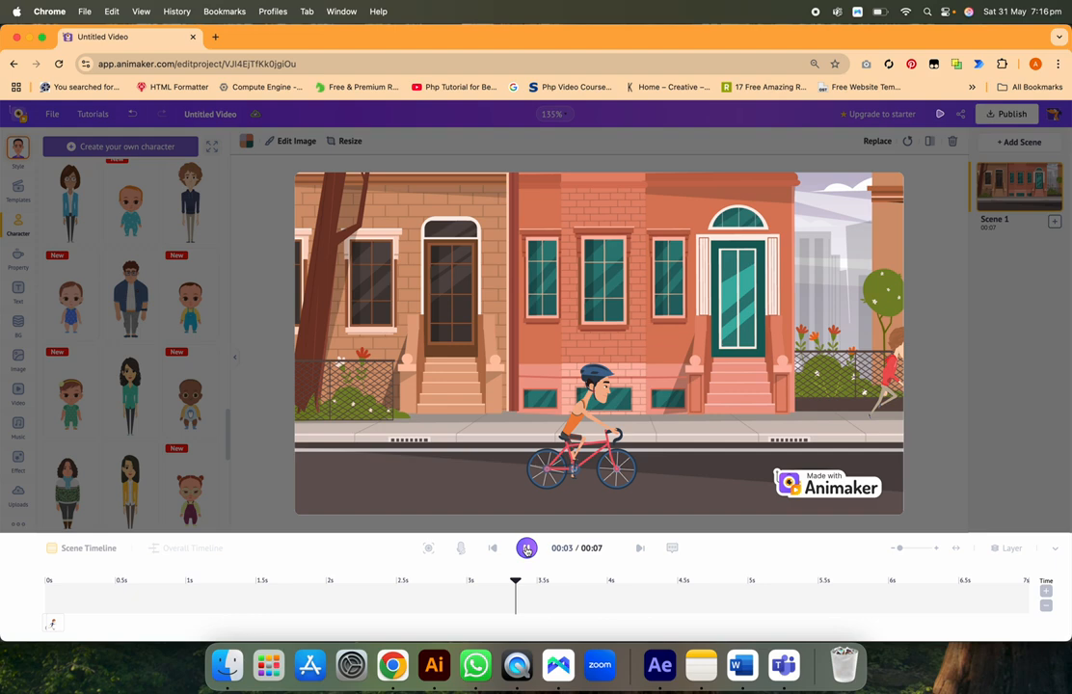
pyautogui.click(527, 549)
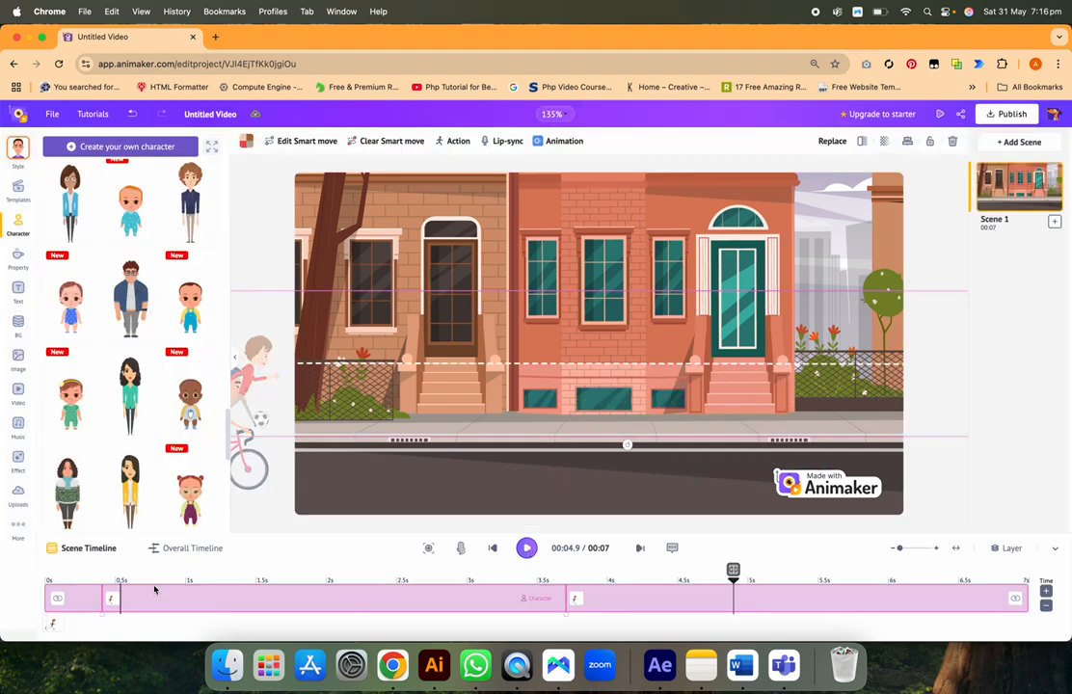
pyautogui.moveTo(734, 584); pyautogui.dragTo(58, 575)
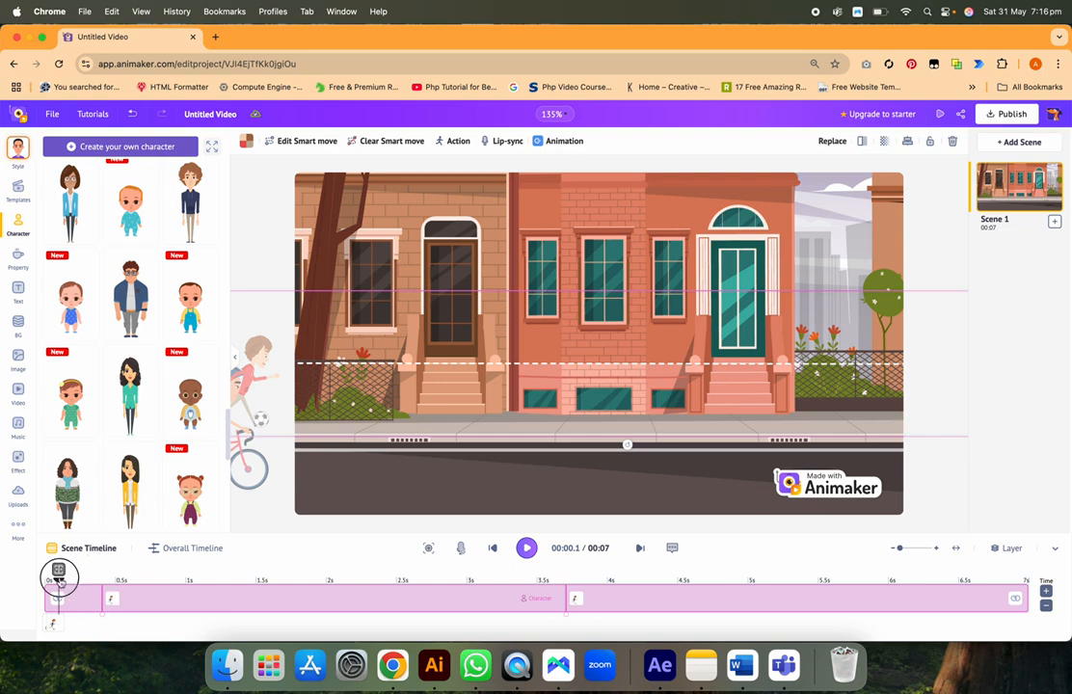
pyautogui.click(527, 548)
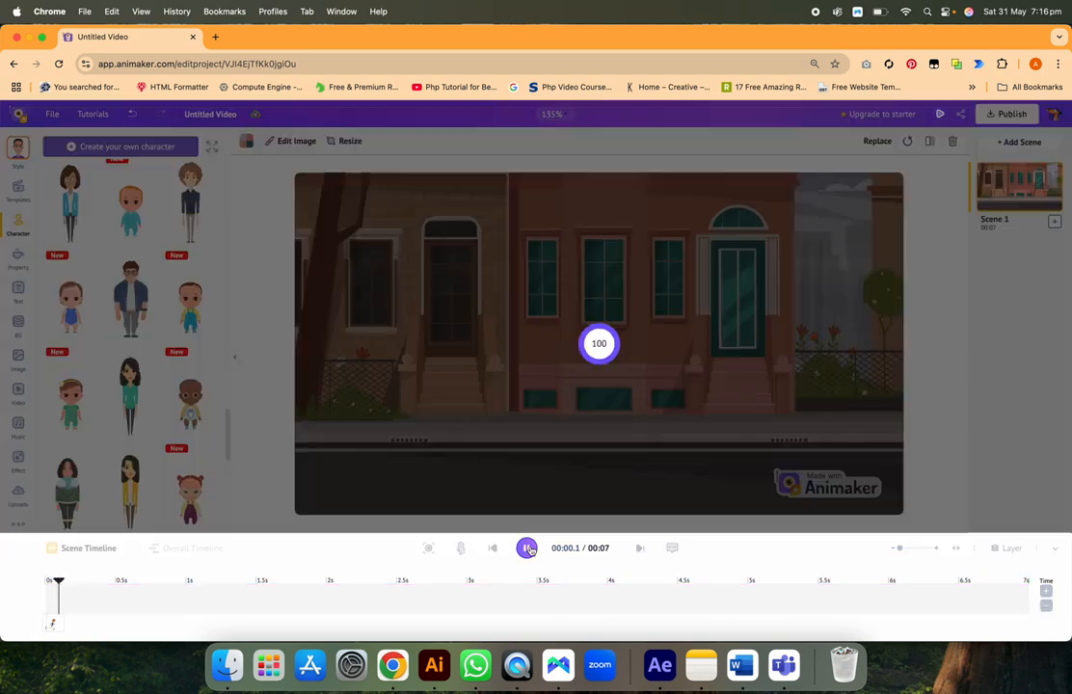
# Stop the preview and compare the smart move timing of the cyclist and the boy in the scene timeline.
pyautogui.click(527, 548)
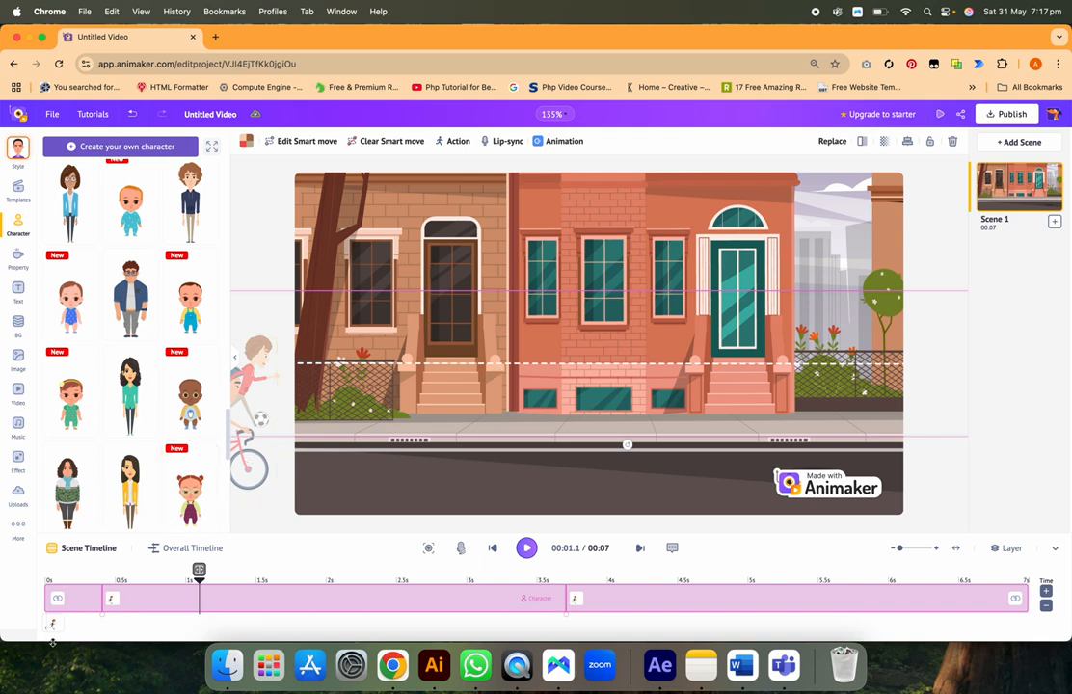
pyautogui.moveTo(70, 629)
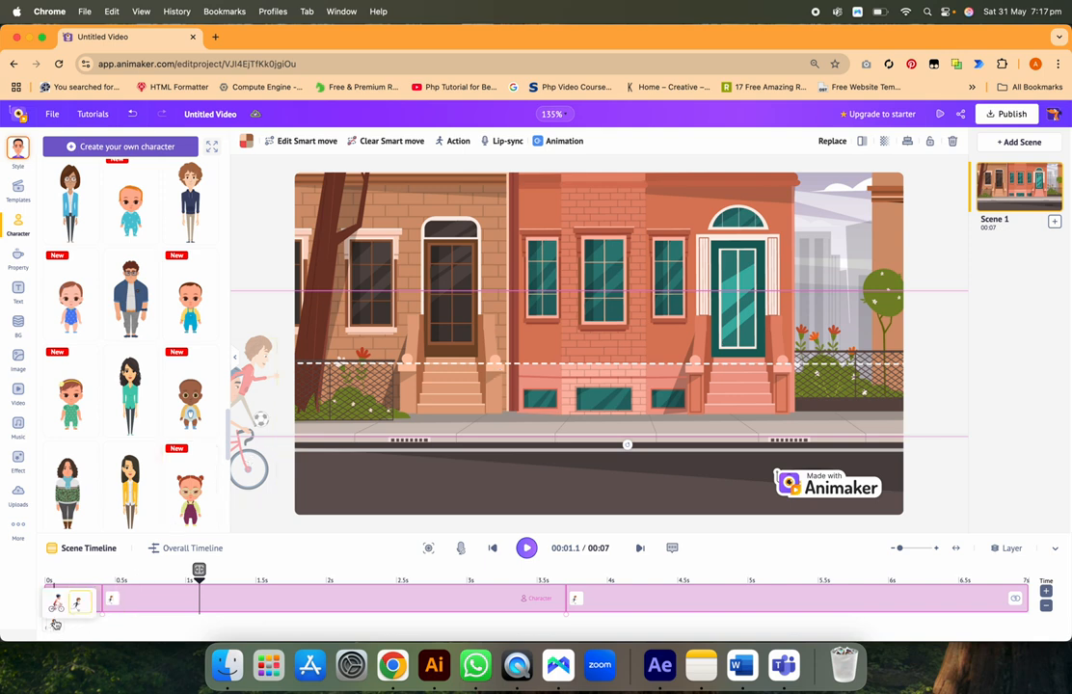
pyautogui.click(56, 604)
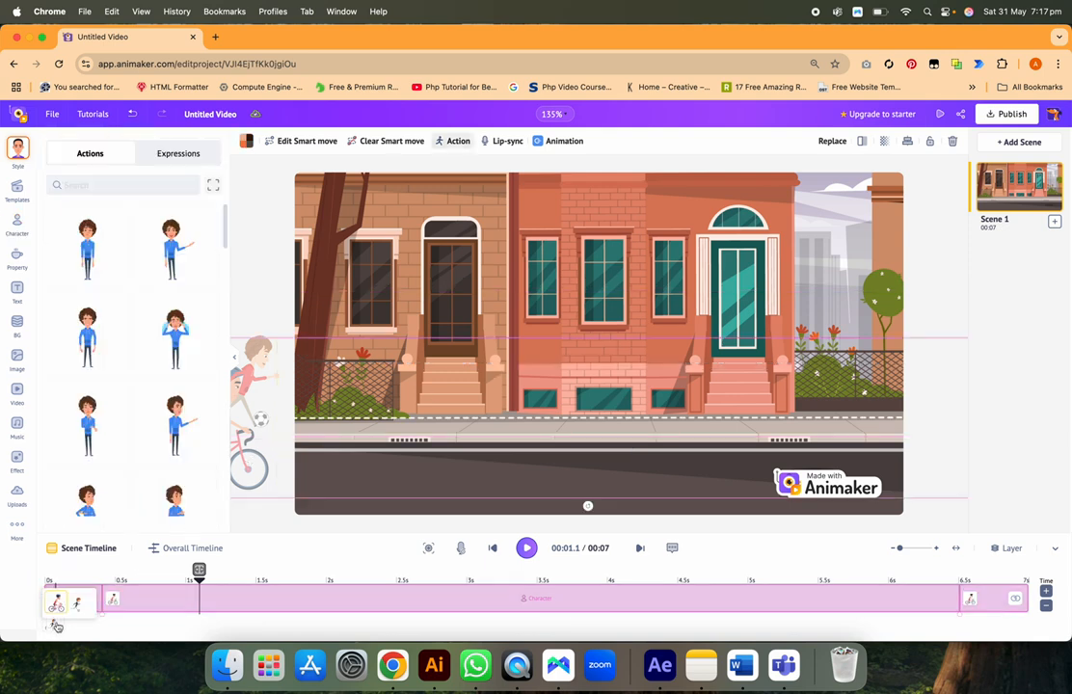
pyautogui.click(75, 603)
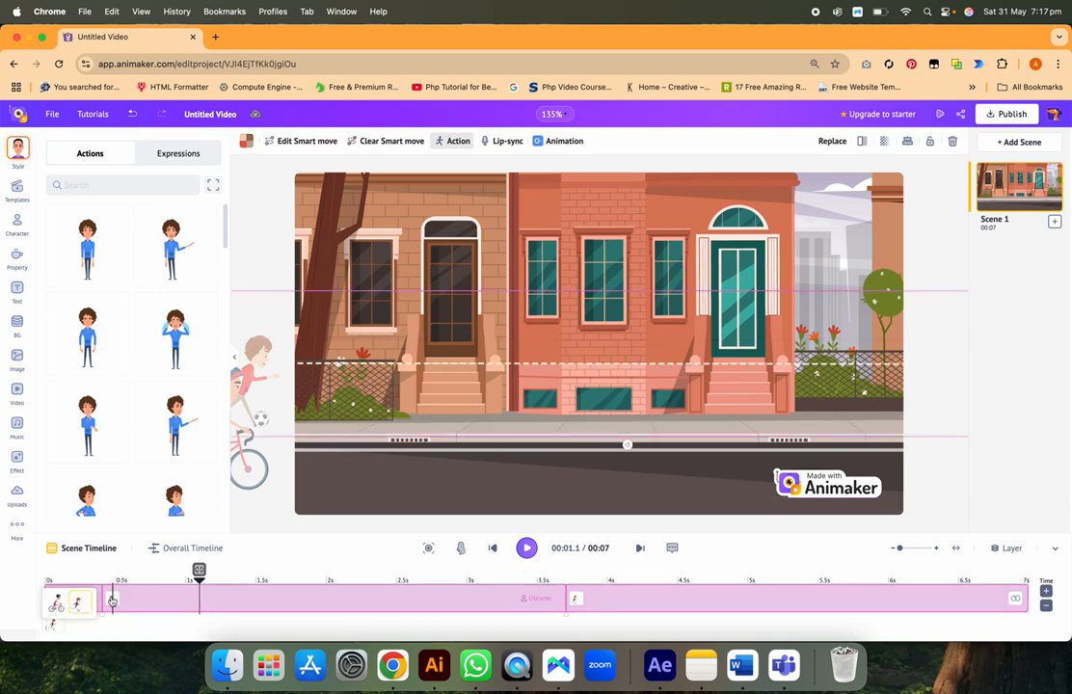
pyautogui.click(57, 602)
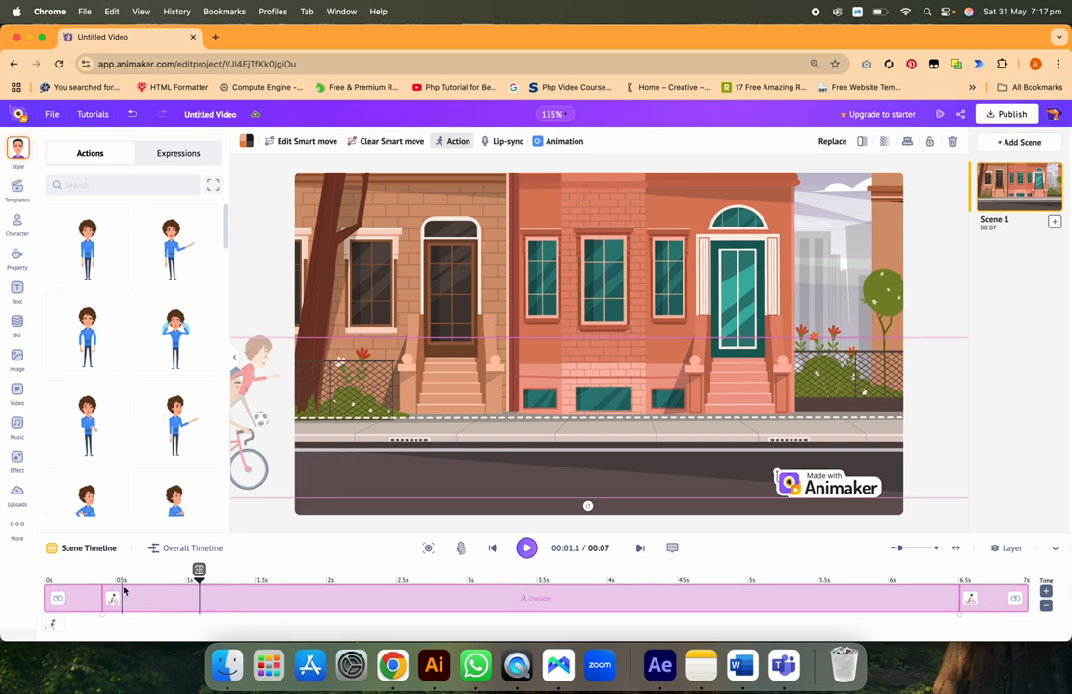
pyautogui.moveTo(72, 624)
pyautogui.click(77, 603)
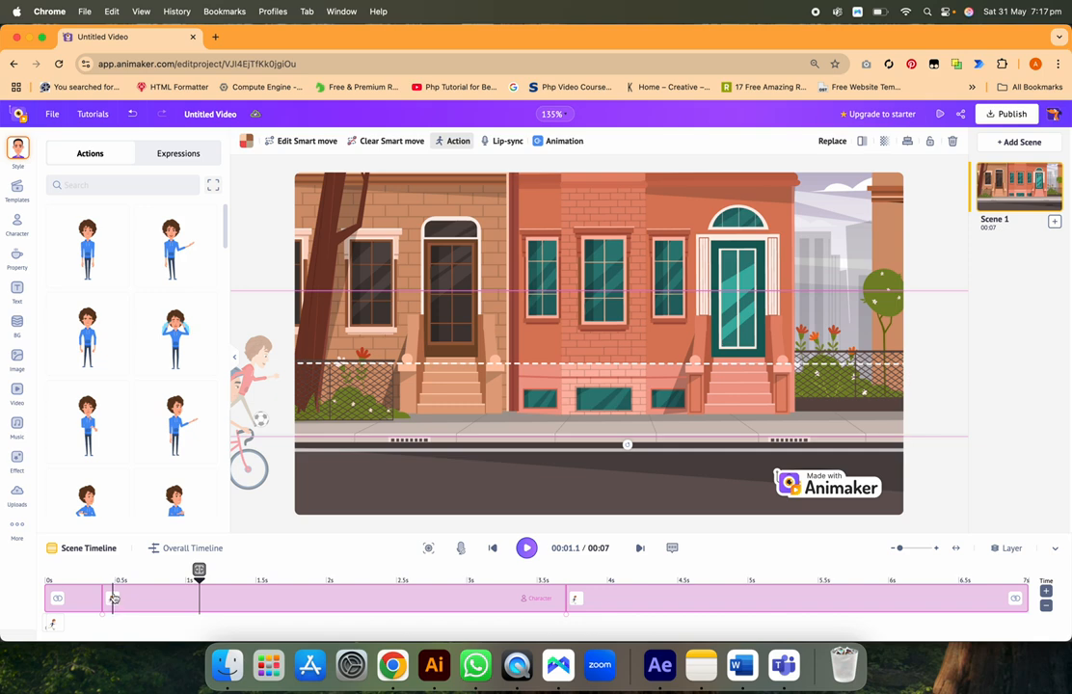
# Try moving the start keyframe of the boy's smart move to about 0.9 s, apply it and preview the scene.
pyautogui.moveTo(111, 603)
pyautogui.mouseDown()
pyautogui.moveTo(183, 600)
pyautogui.moveTo(74, 579)
pyautogui.mouseUp()
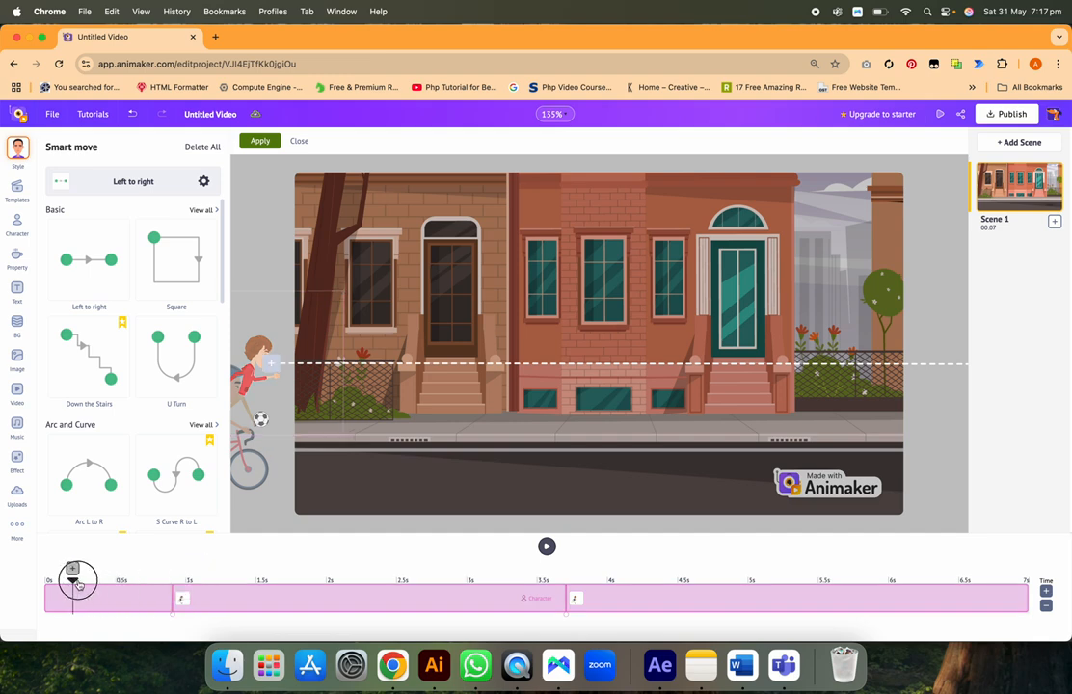
pyautogui.click(260, 140)
pyautogui.click(527, 548)
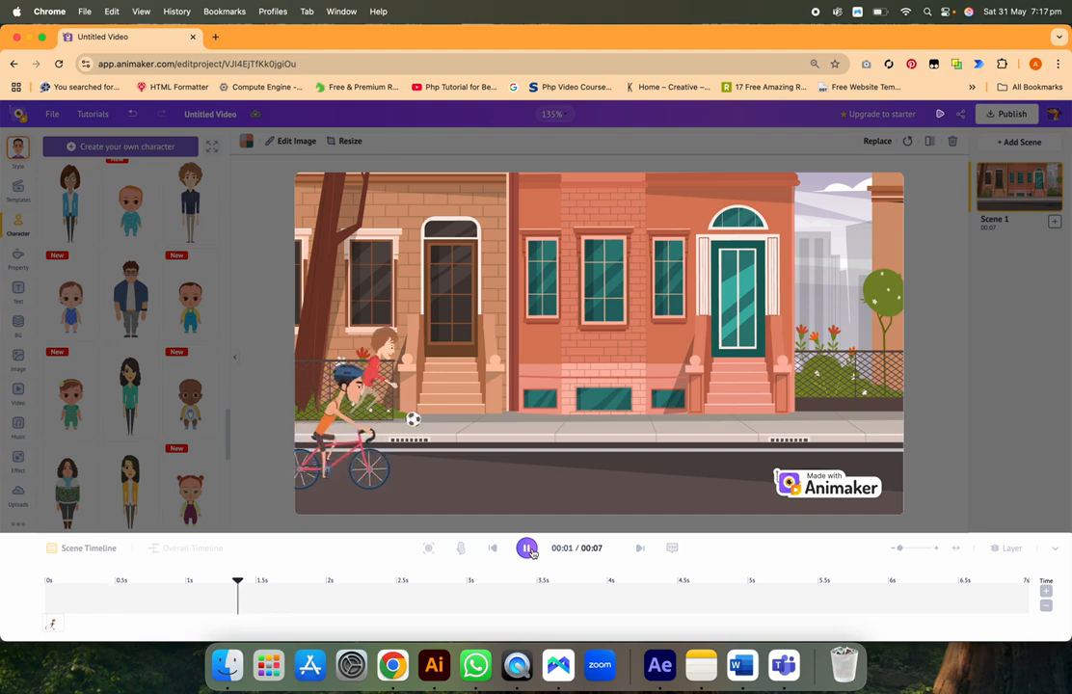
pyautogui.click(530, 551)
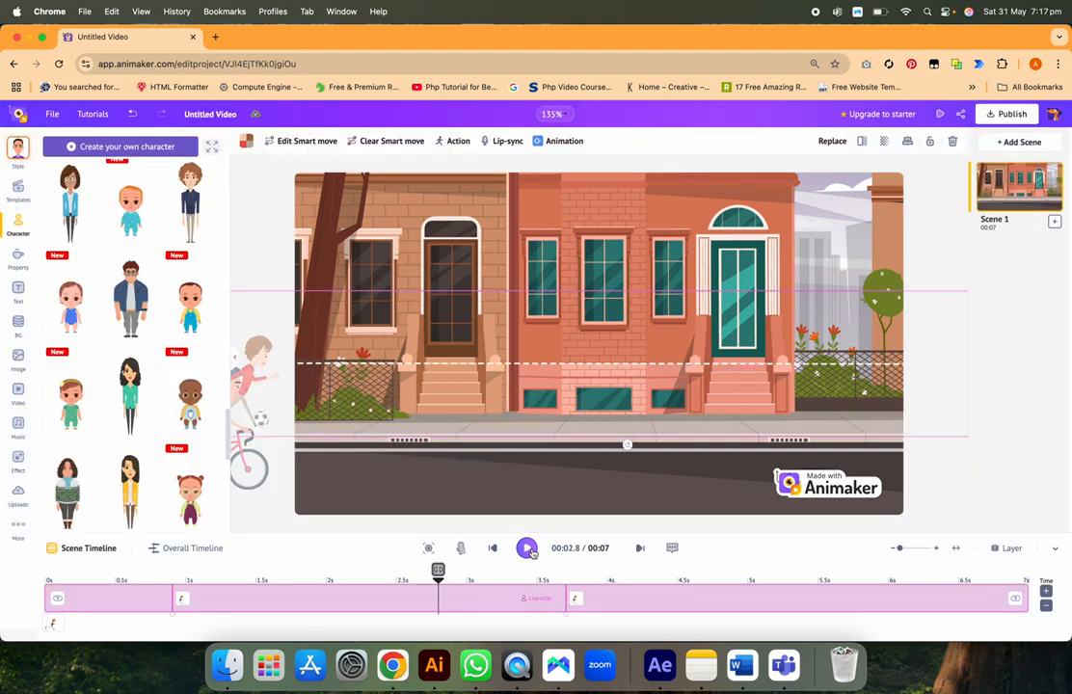
# Move the start keyframe of the boy's smart move to about 0.3 s, apply it and preview the scene.
pyautogui.click(181, 599)
pyautogui.moveTo(179, 598); pyautogui.dragTo(104, 606)
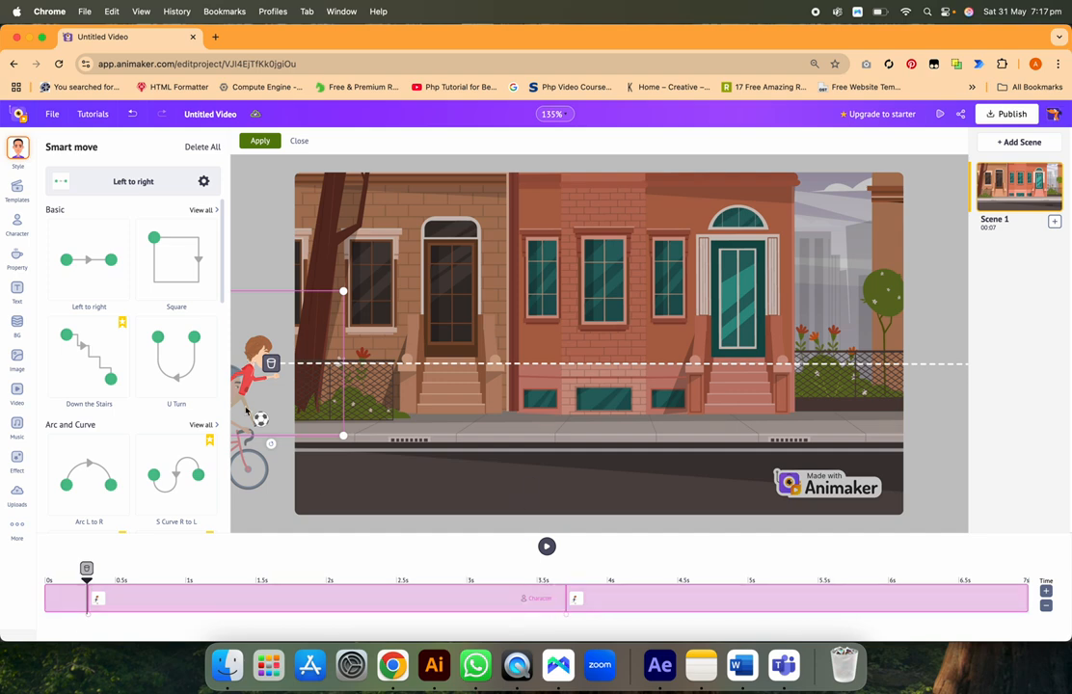
pyautogui.click(259, 141)
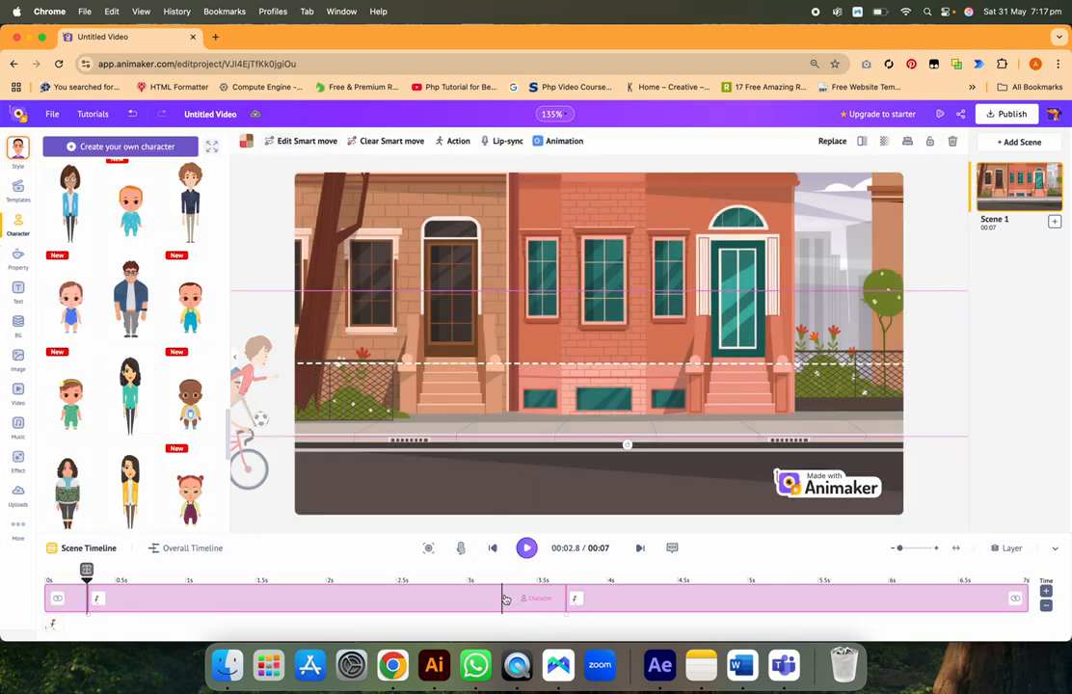
pyautogui.click(526, 547)
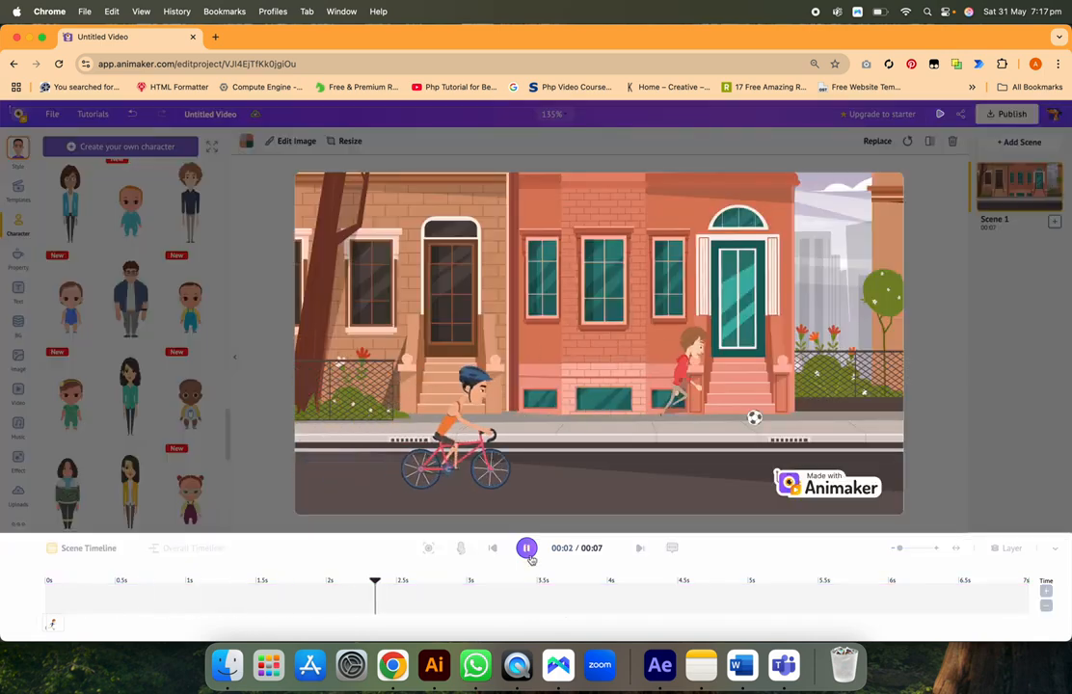
pyautogui.click(528, 551)
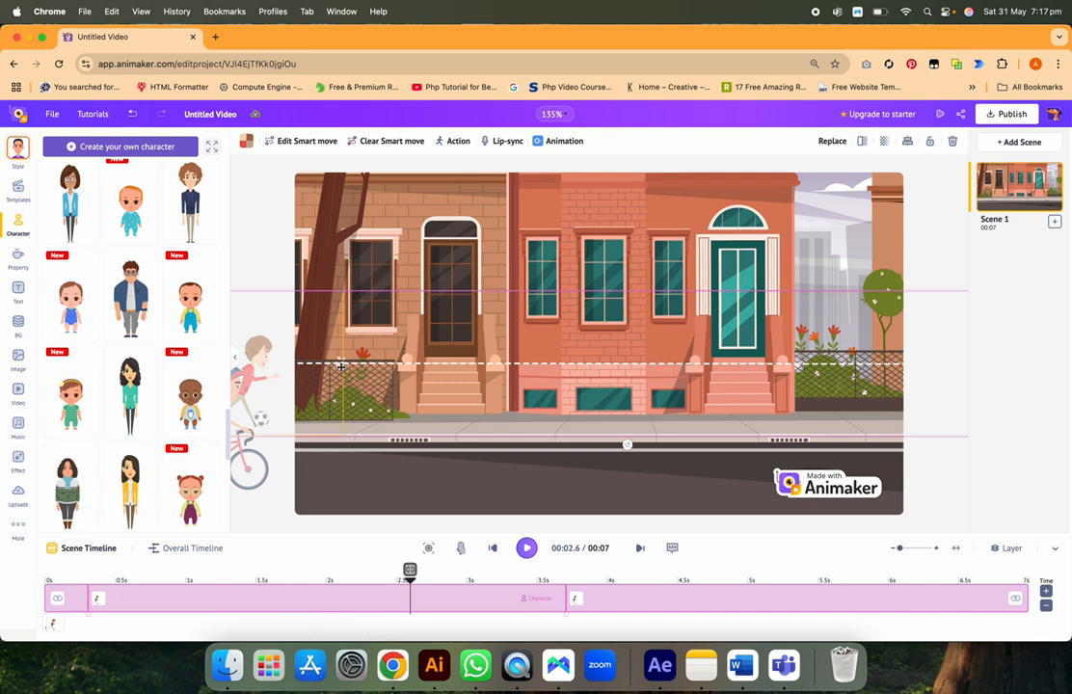
# Look through the action, image, video, music, lip-sync, upload, effect and character options available for the project.
pyautogui.click(242, 462)
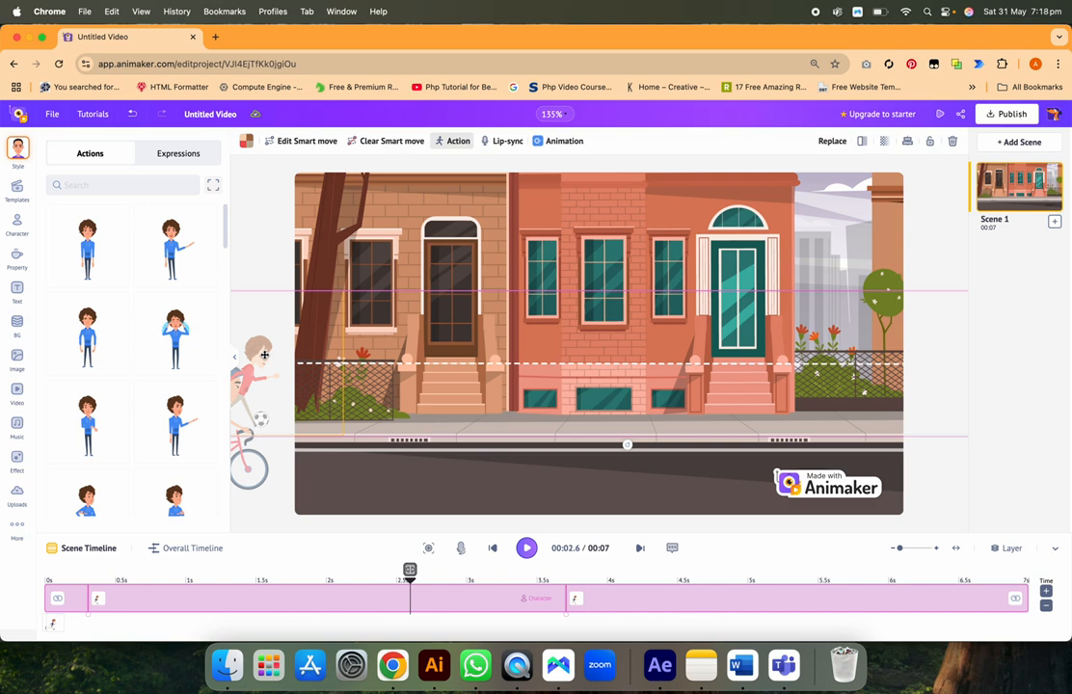
pyautogui.click(15, 361)
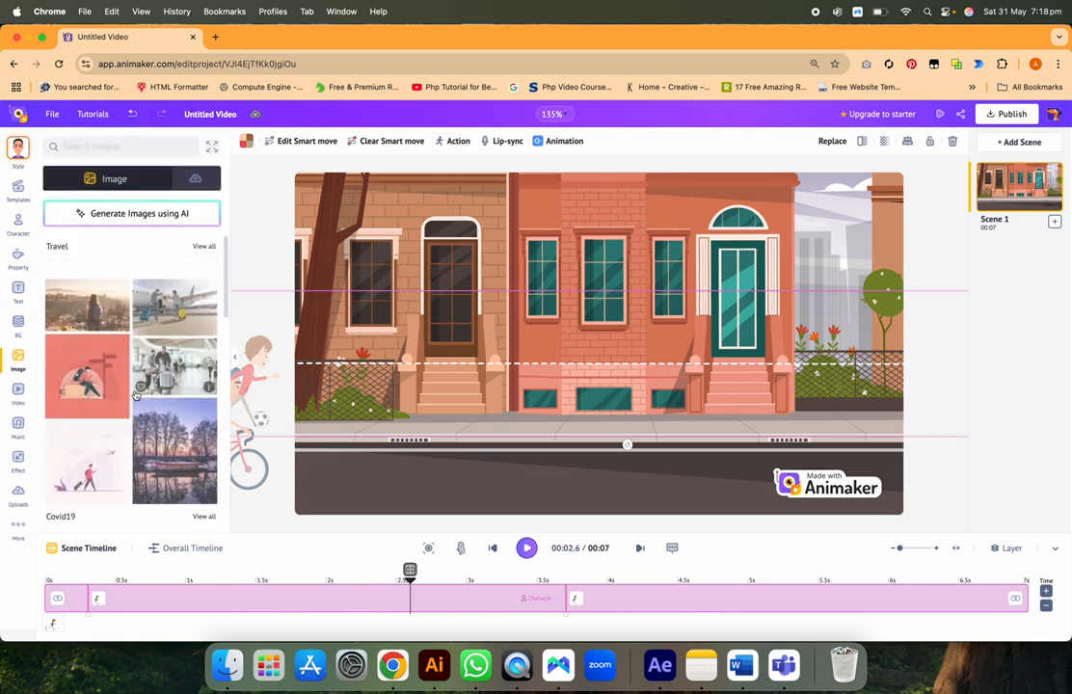
pyautogui.scroll(-5, 134, 444)
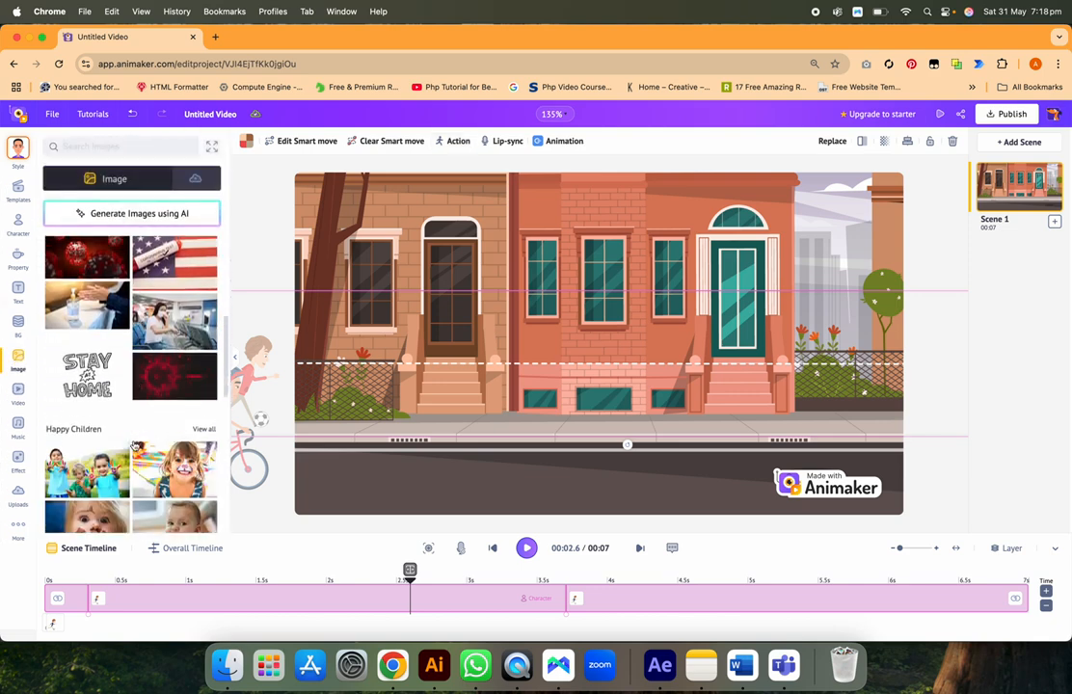
pyautogui.click(18, 399)
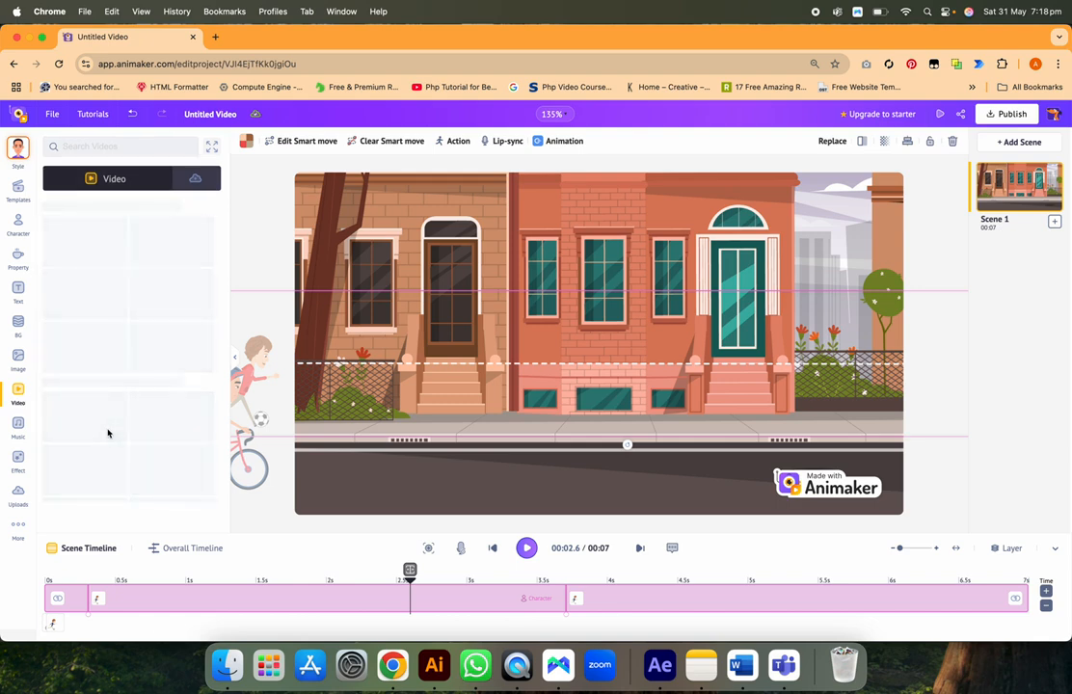
pyautogui.click(19, 424)
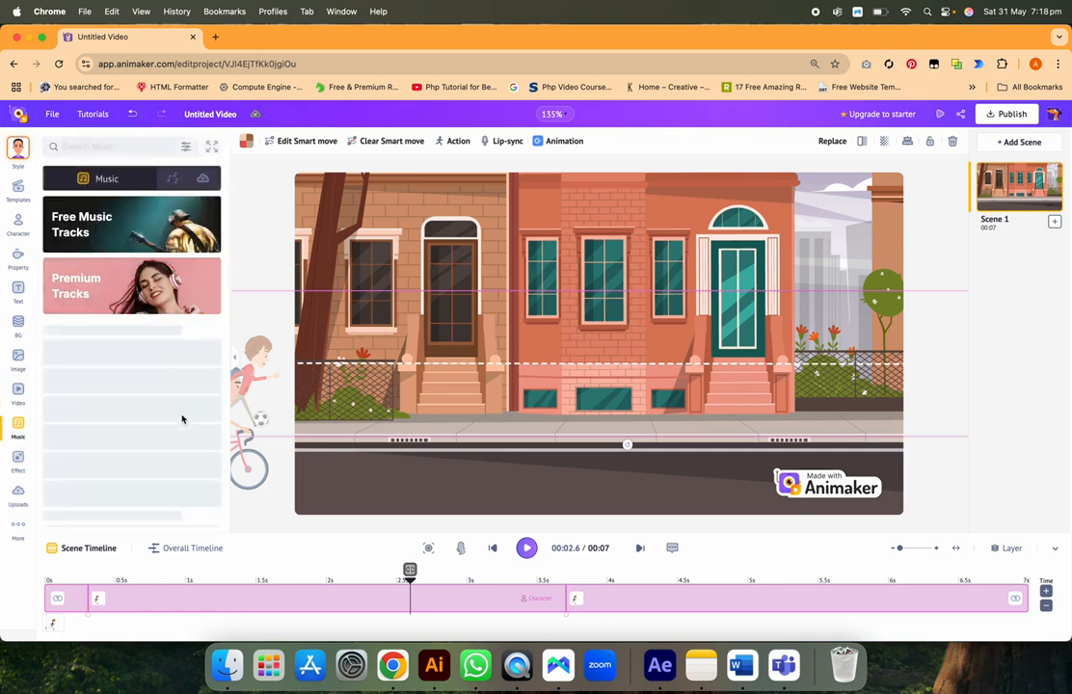
pyautogui.click(511, 142)
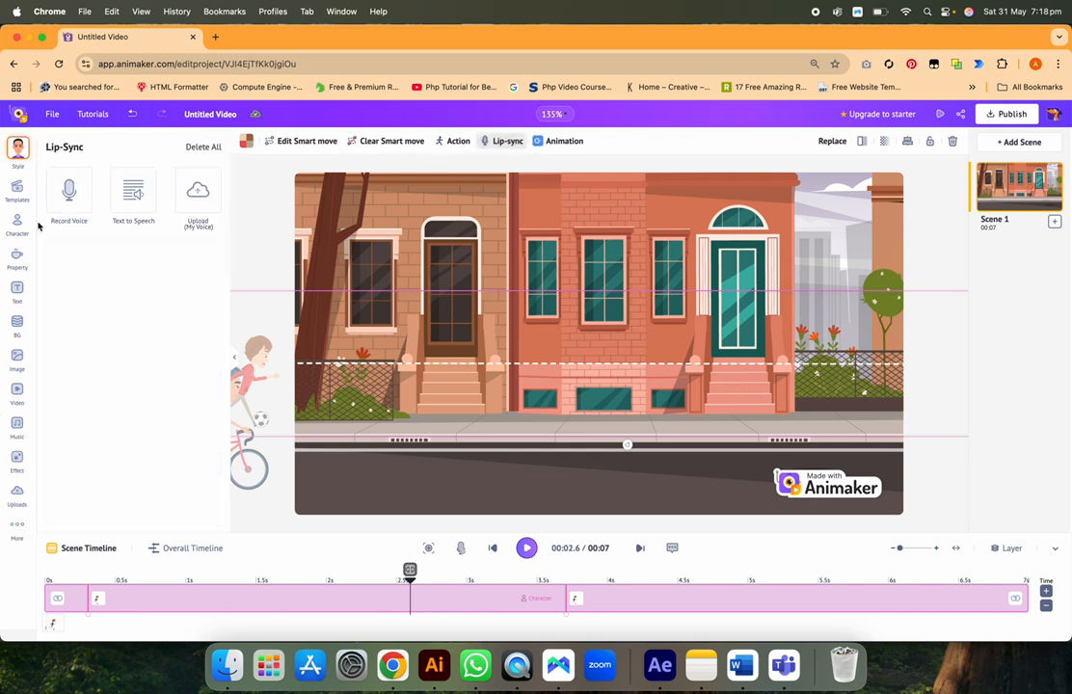
pyautogui.click(14, 502)
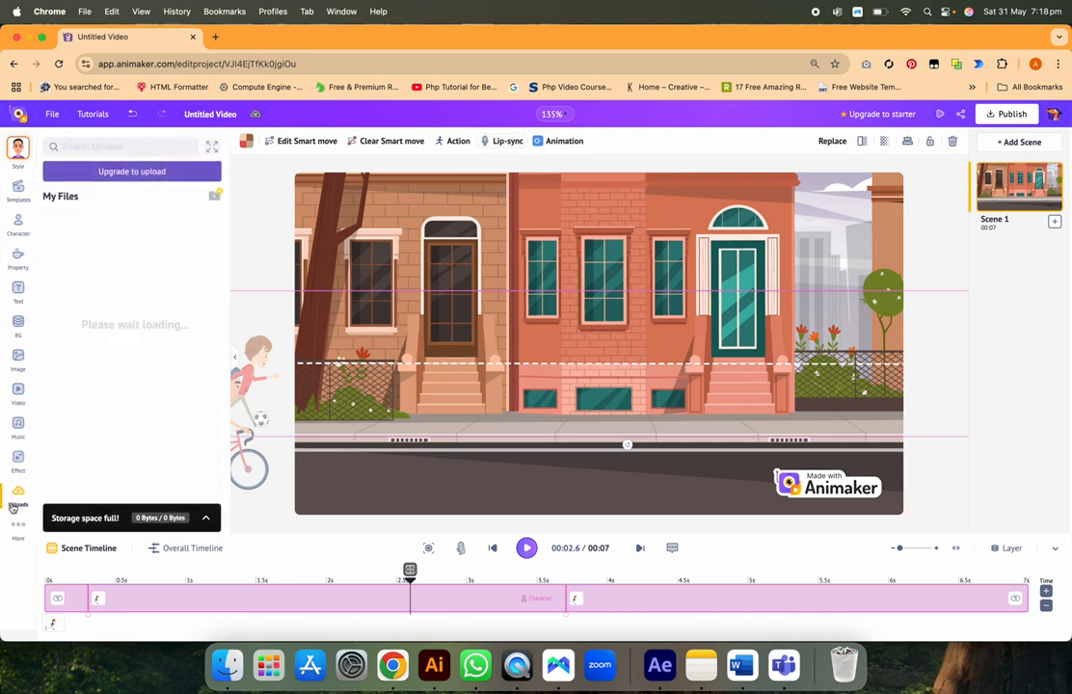
pyautogui.click(14, 463)
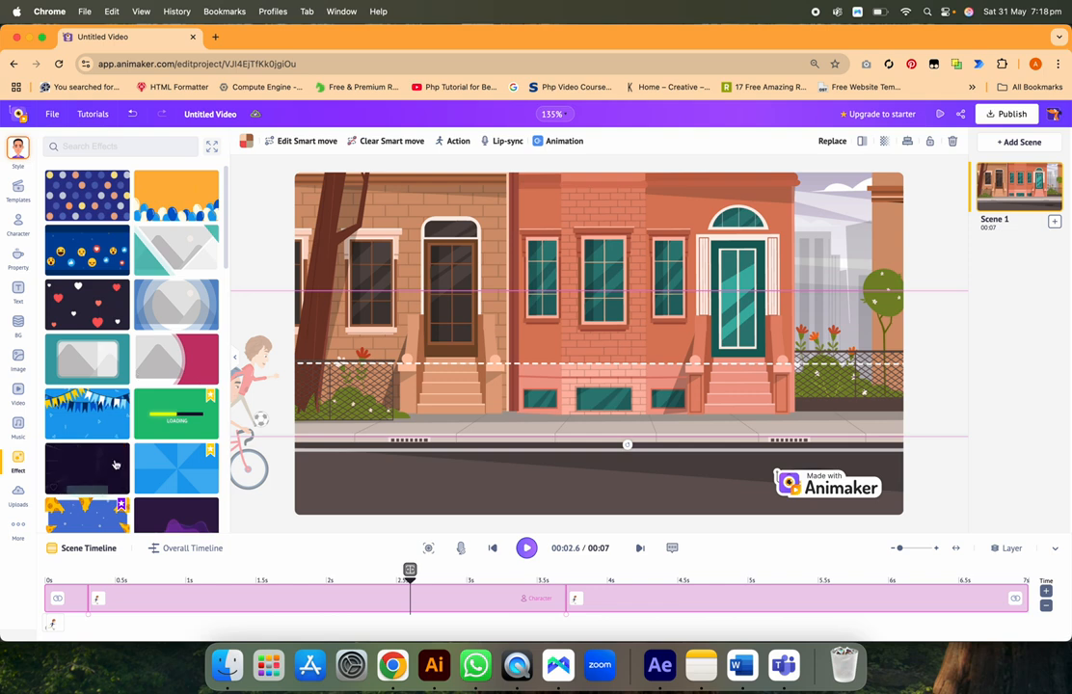
pyautogui.click(17, 222)
pyautogui.scroll(-3, 143, 428)
pyautogui.scroll(-10, 143, 428)
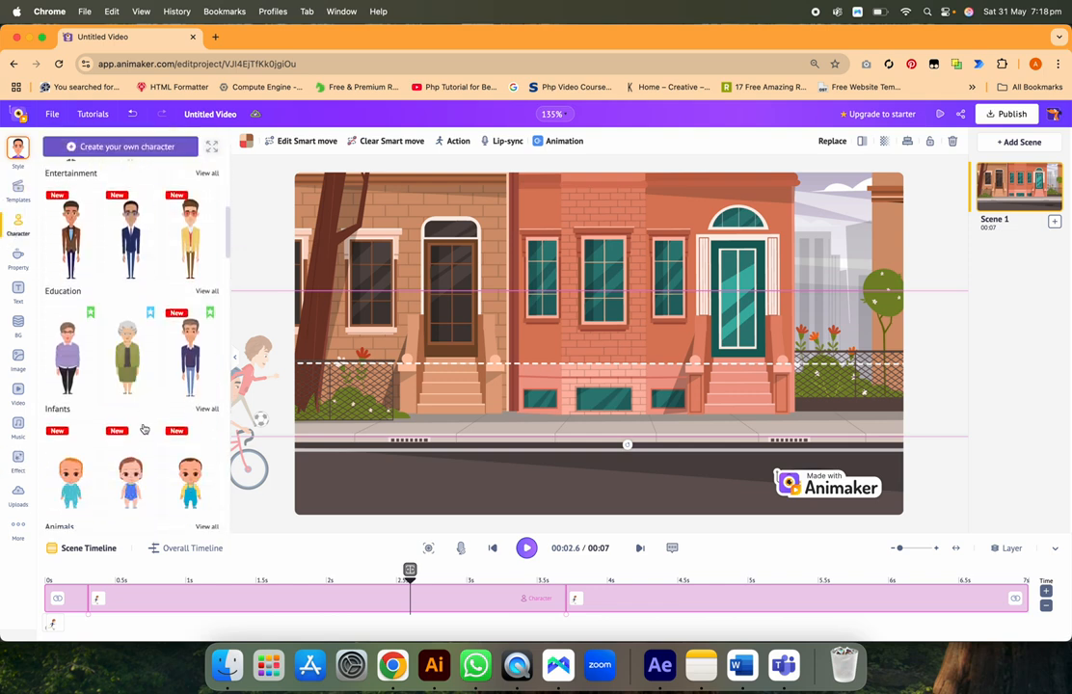
pyautogui.scroll(10, 143, 428)
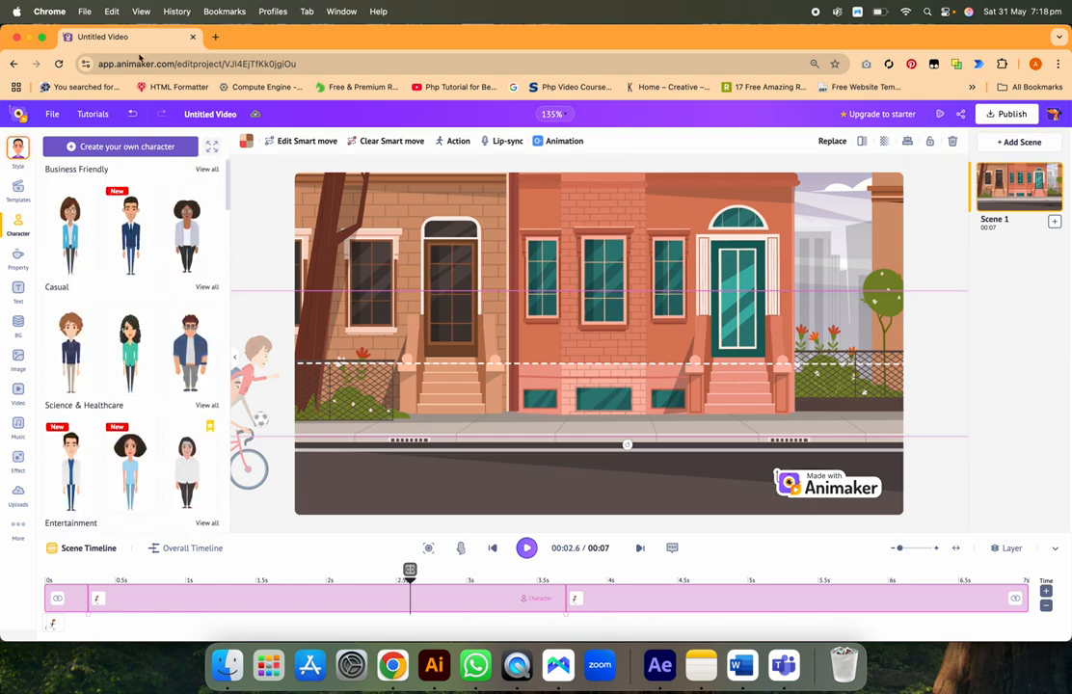
# Create a custom cartoon female character from the look with big curly hair, round glasses and a light blue cardigan.
pyautogui.click(129, 148)
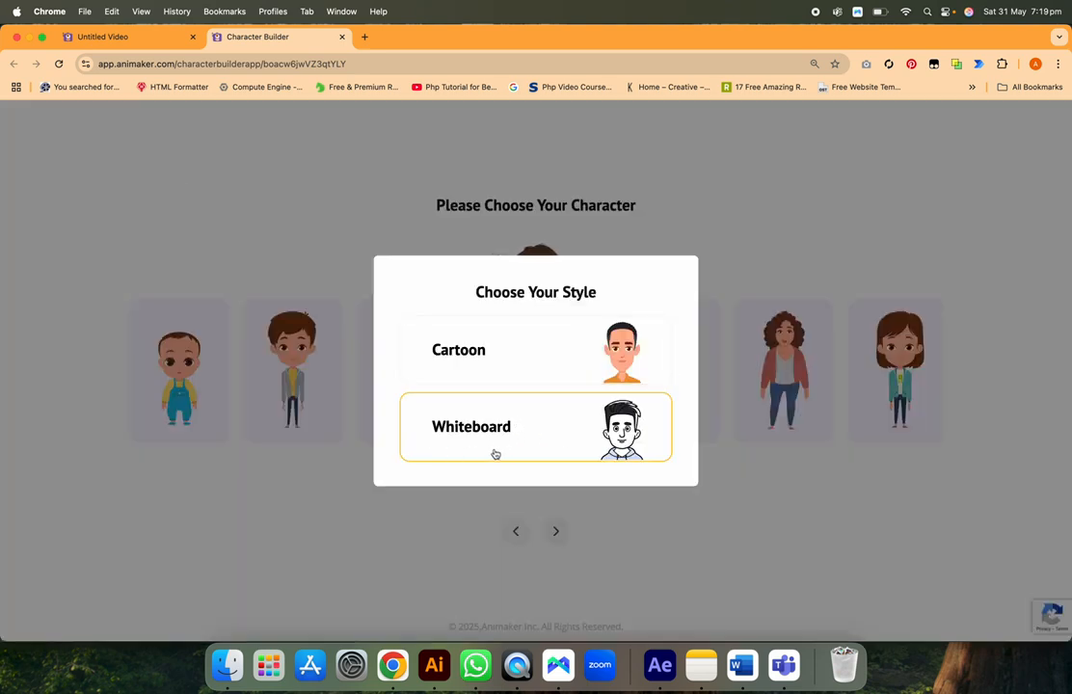
pyautogui.click(513, 370)
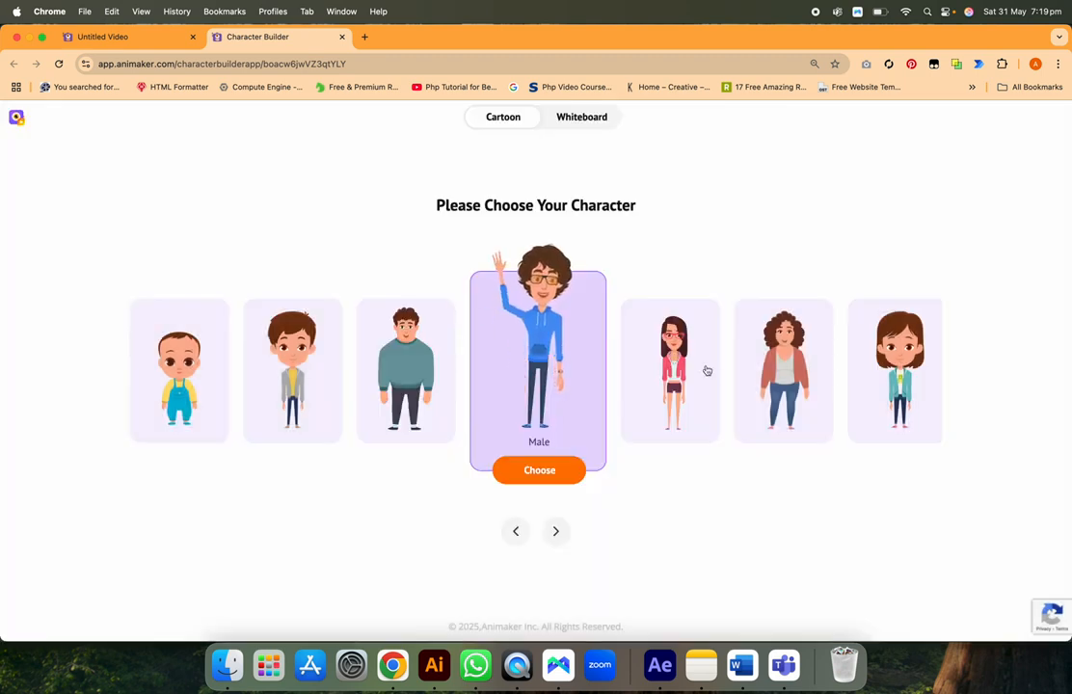
pyautogui.click(706, 364)
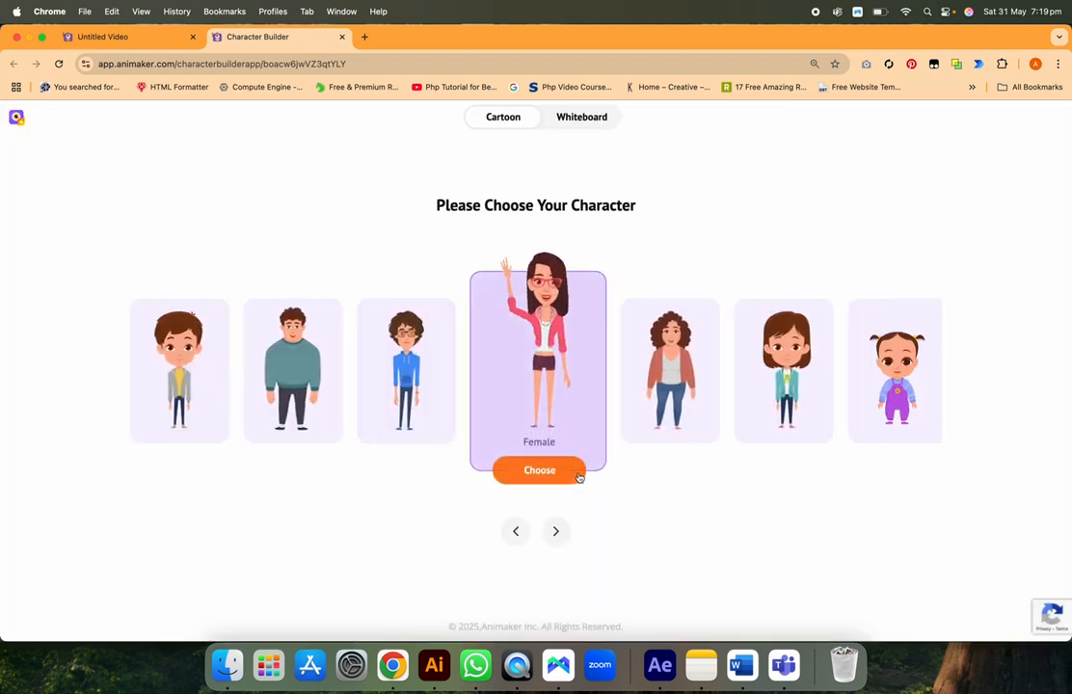
pyautogui.click(578, 473)
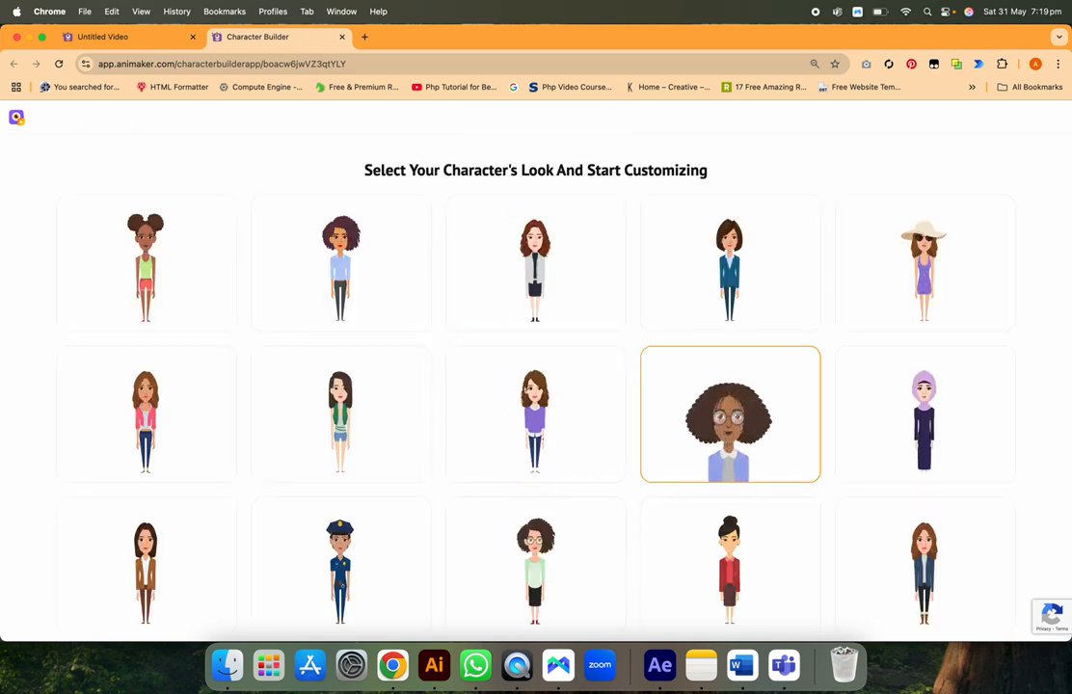
pyautogui.click(656, 380)
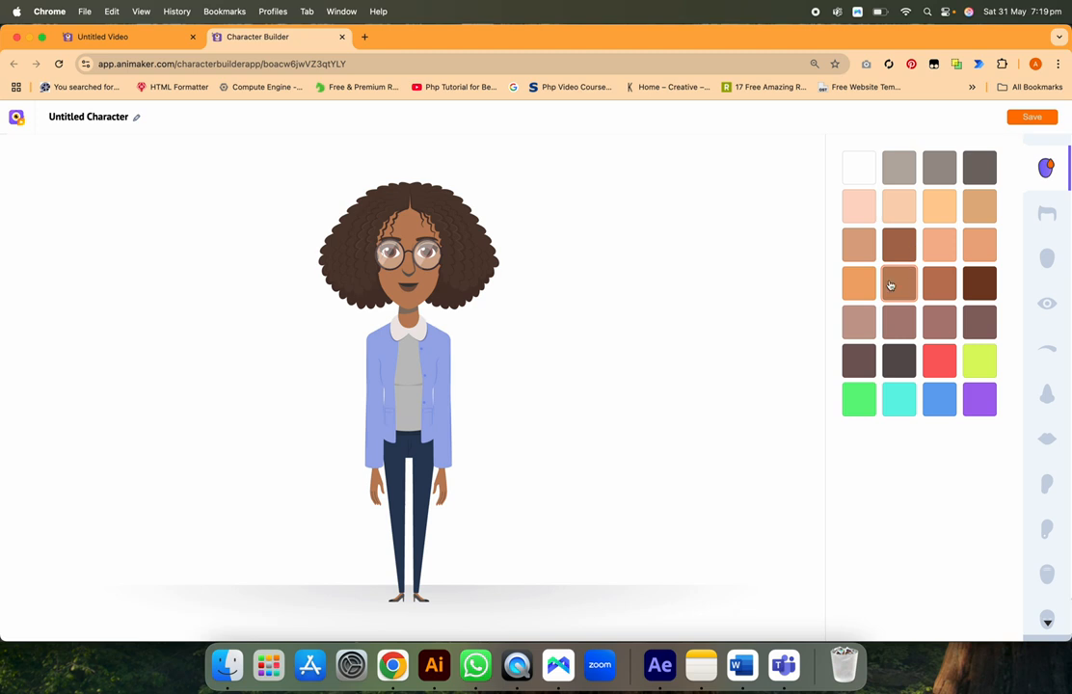
# Try several skin tones on the custom character, settle on the light pink one and save the character.
pyautogui.click(903, 257)
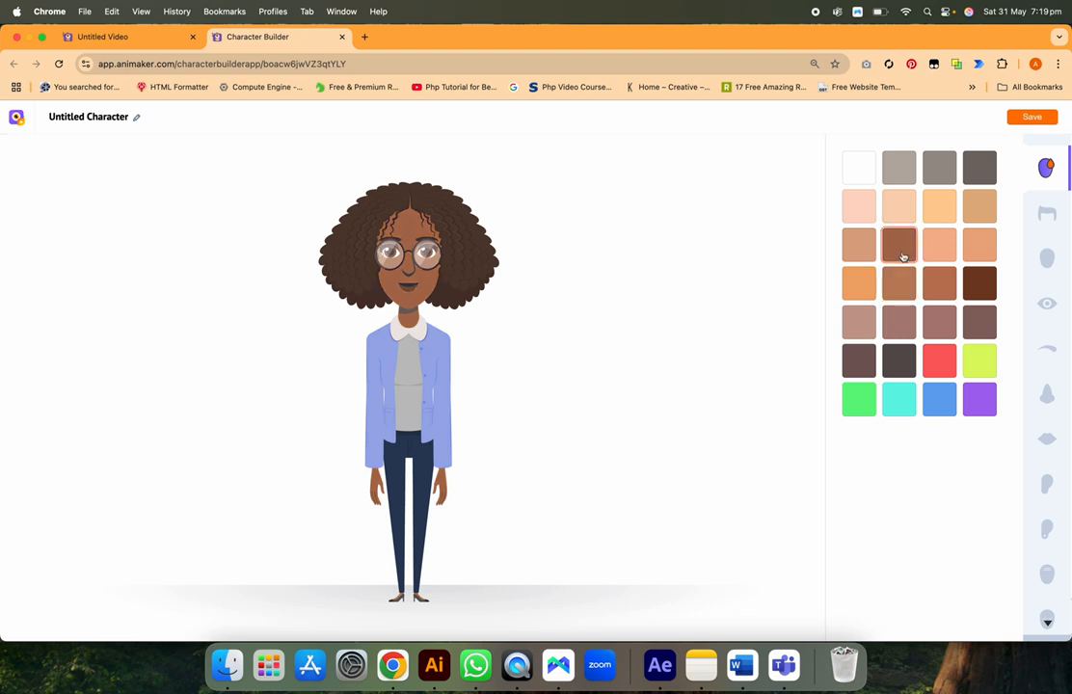
pyautogui.click(935, 323)
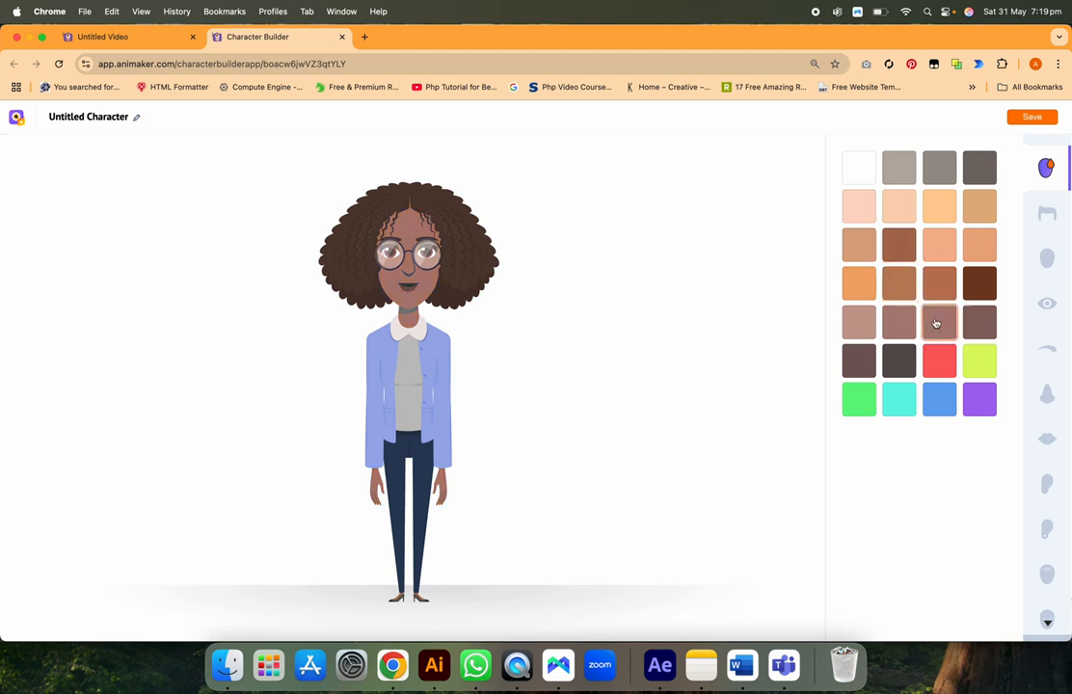
pyautogui.click(856, 204)
pyautogui.click(1036, 118)
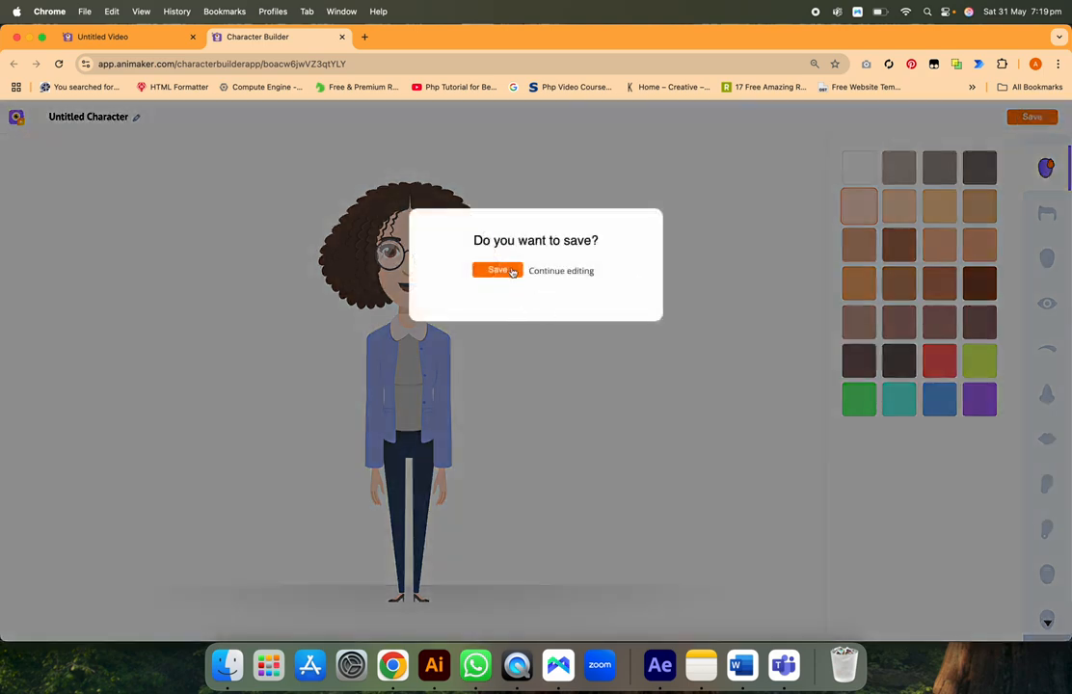
pyautogui.click(498, 270)
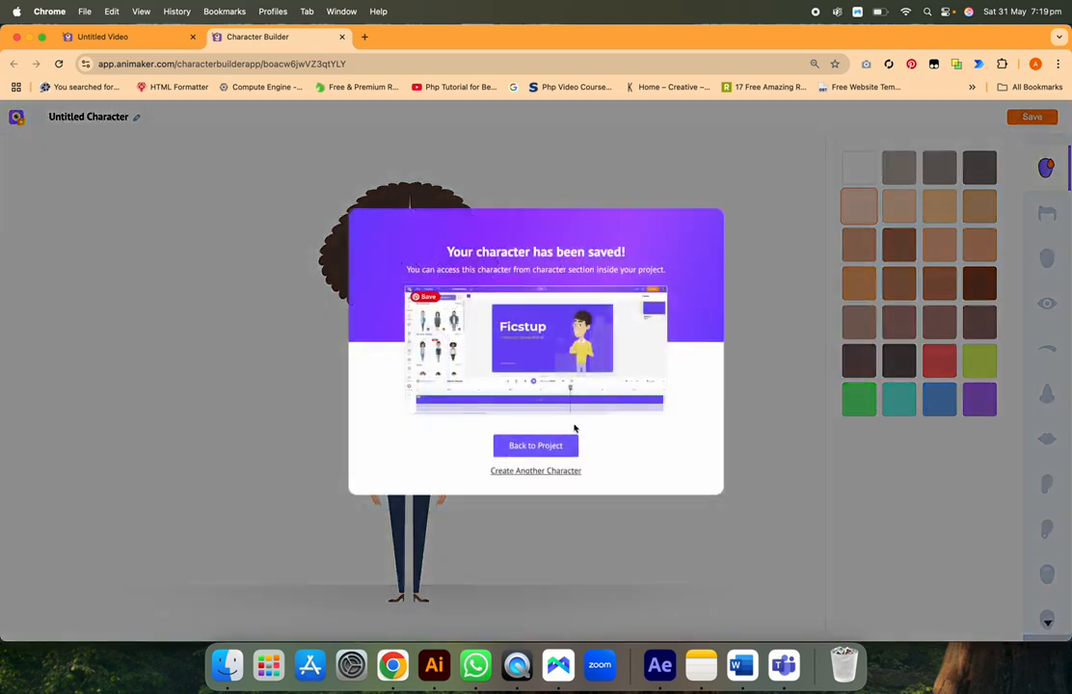
# Return to the original video project and view the saved custom character in the character library.
pyautogui.click(559, 446)
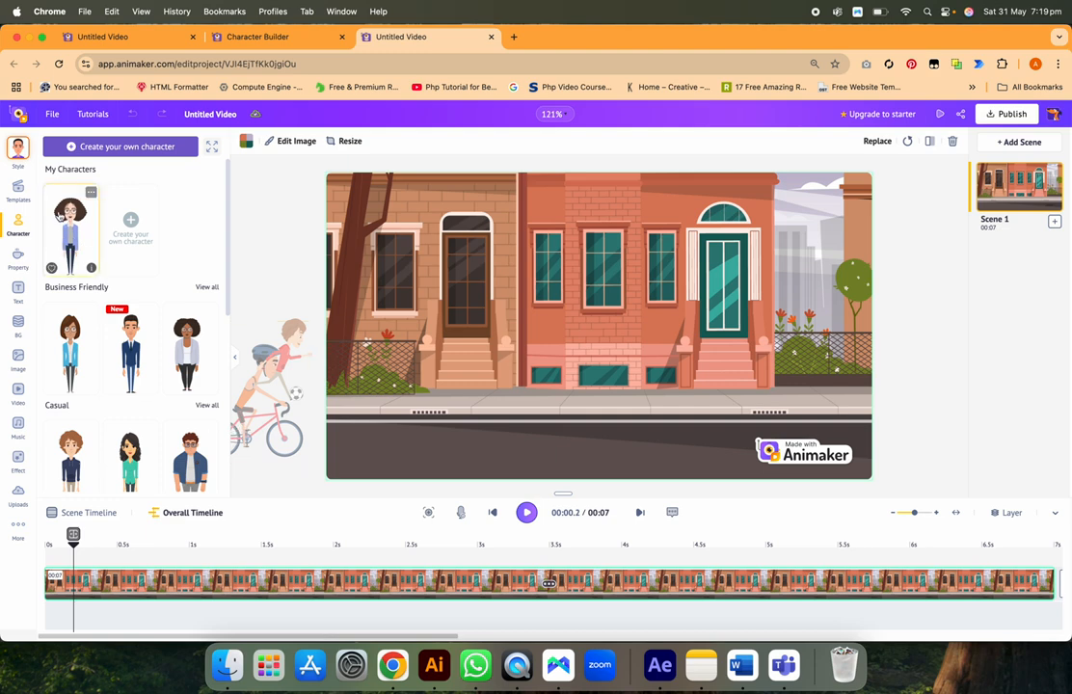
pyautogui.click(60, 217)
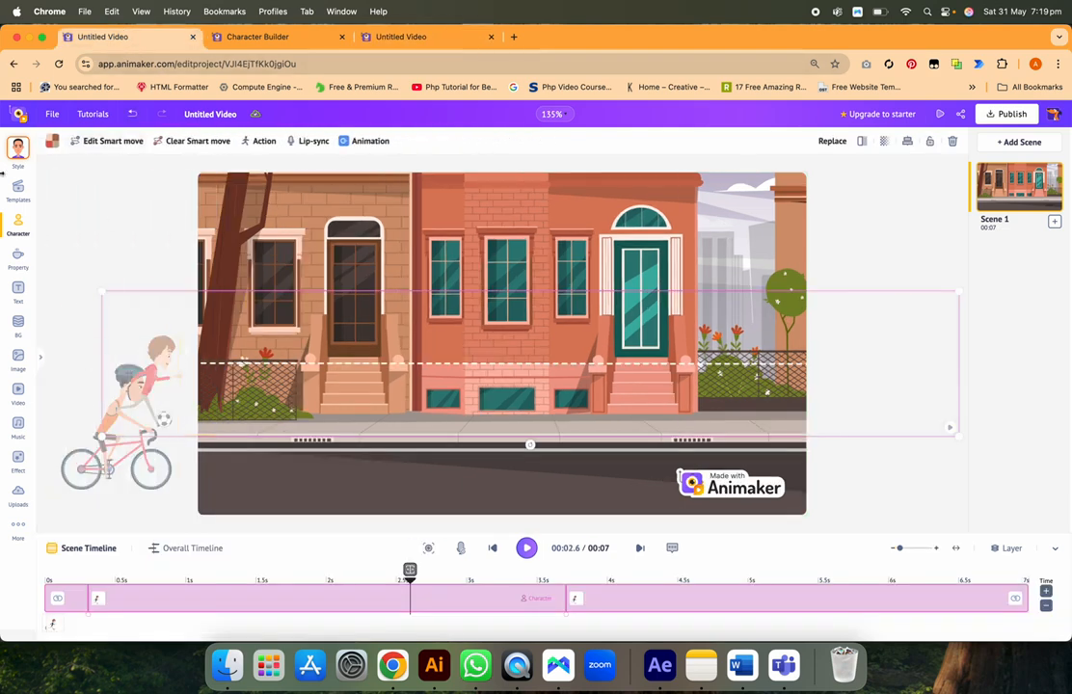
pyautogui.click(27, 232)
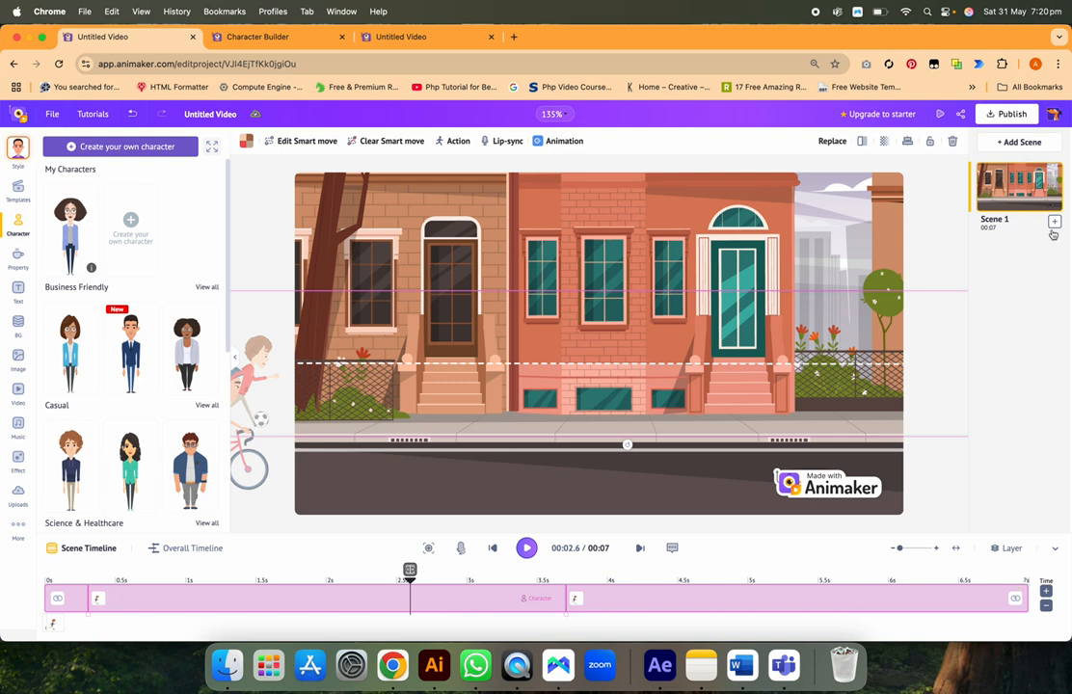
# Add a blank second scene after Scene 1, and delete that new scene again.
pyautogui.click(1053, 223)
pyautogui.click(1011, 271)
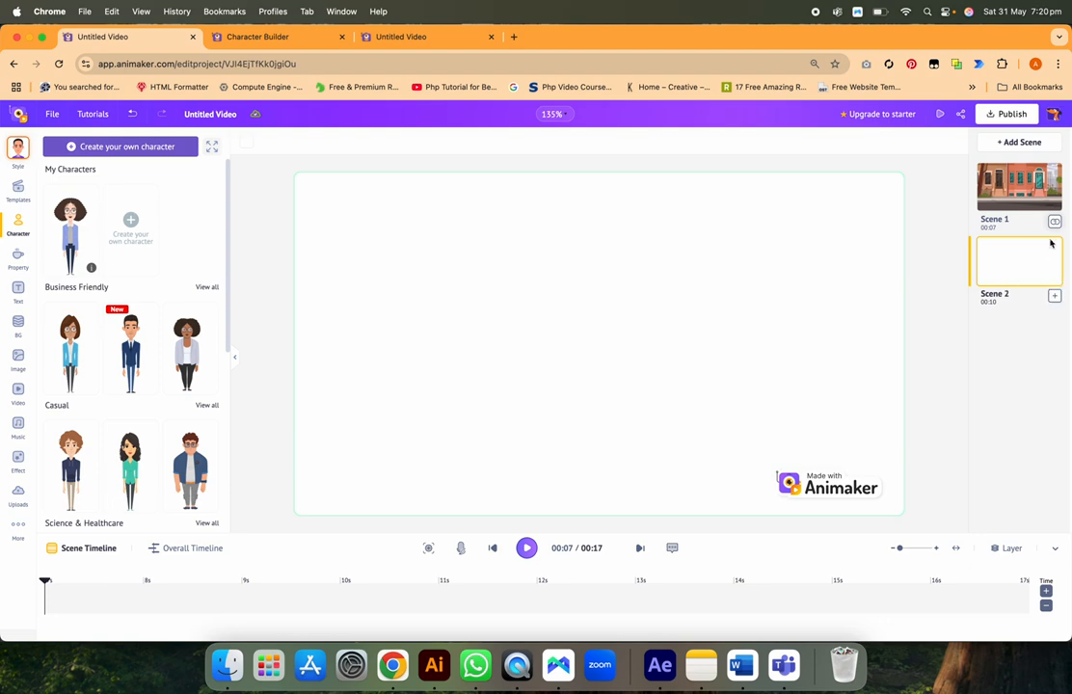
pyautogui.click(1052, 281)
pyautogui.click(1029, 333)
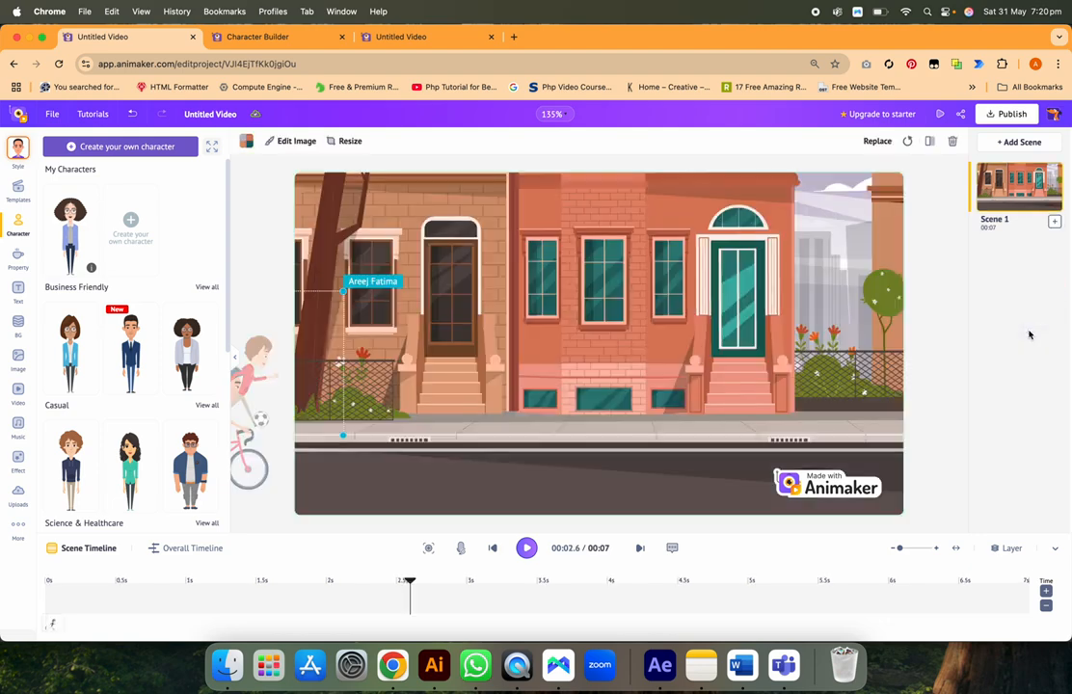
# Publish the project and download the video in HD 720p as an mp4 file.
pyautogui.click(1026, 118)
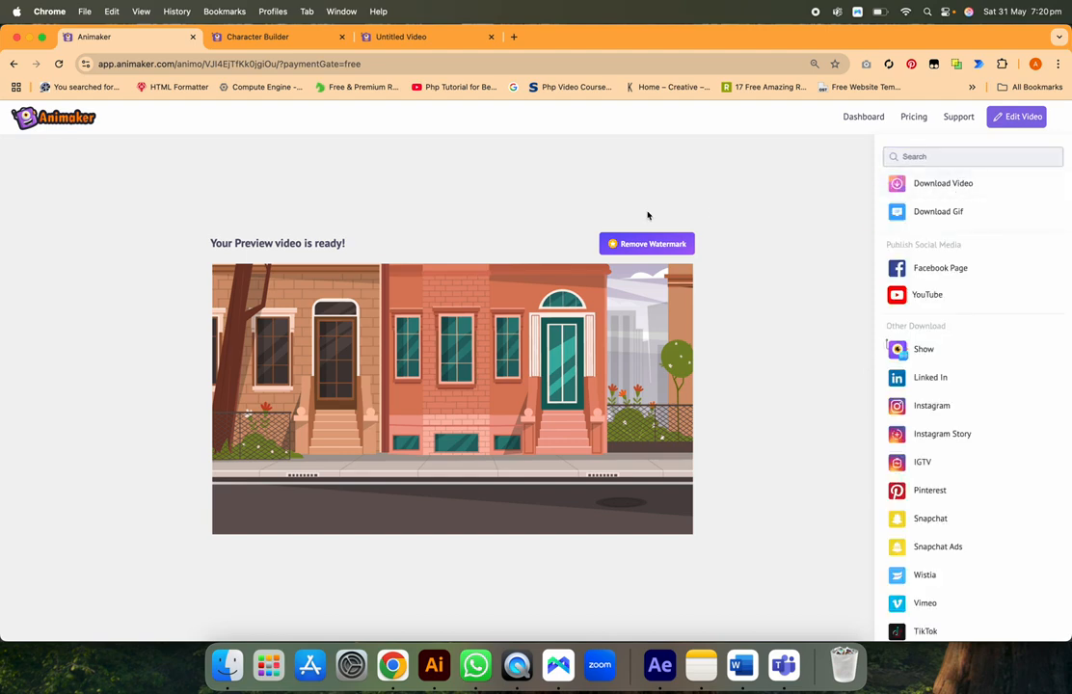
pyautogui.click(902, 186)
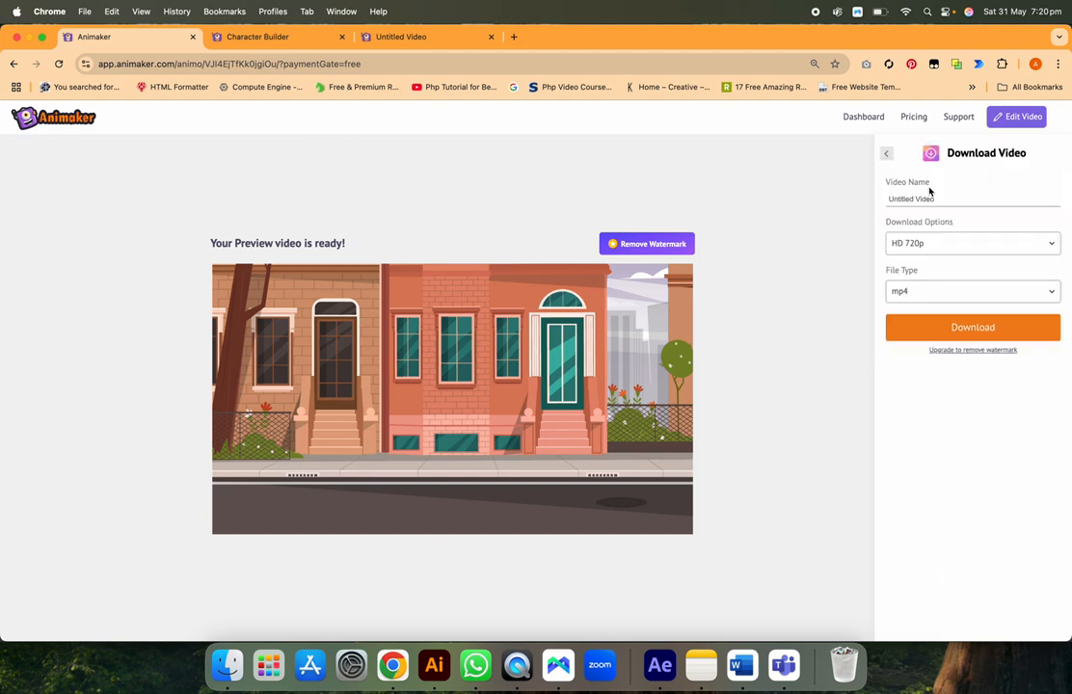
pyautogui.click(974, 292)
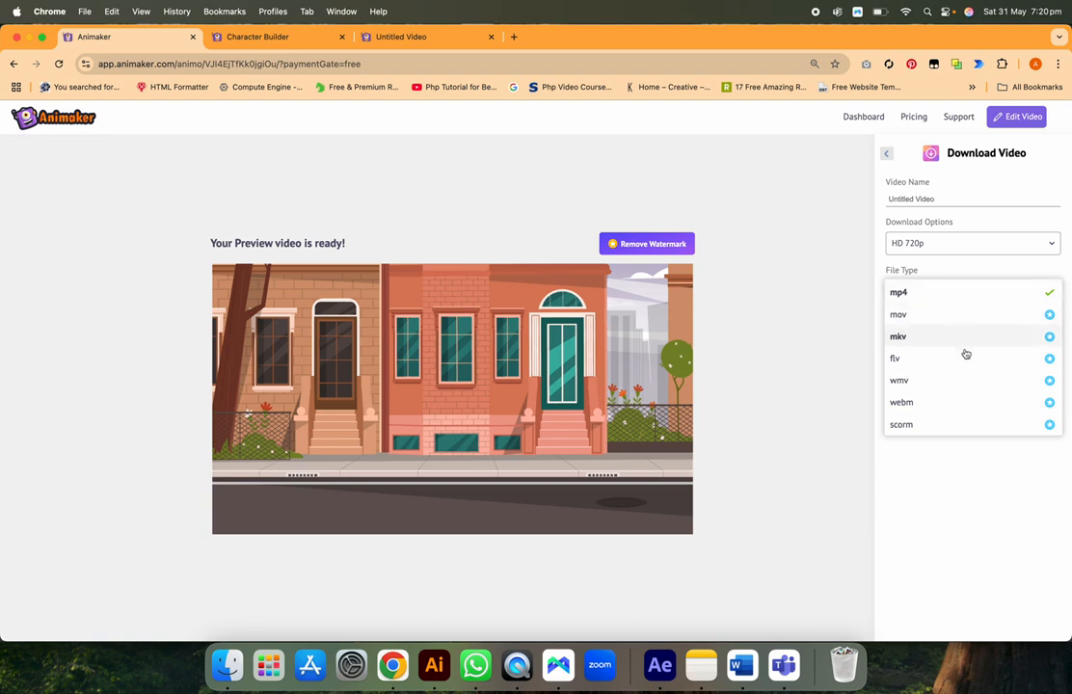
pyautogui.click(970, 474)
pyautogui.click(957, 222)
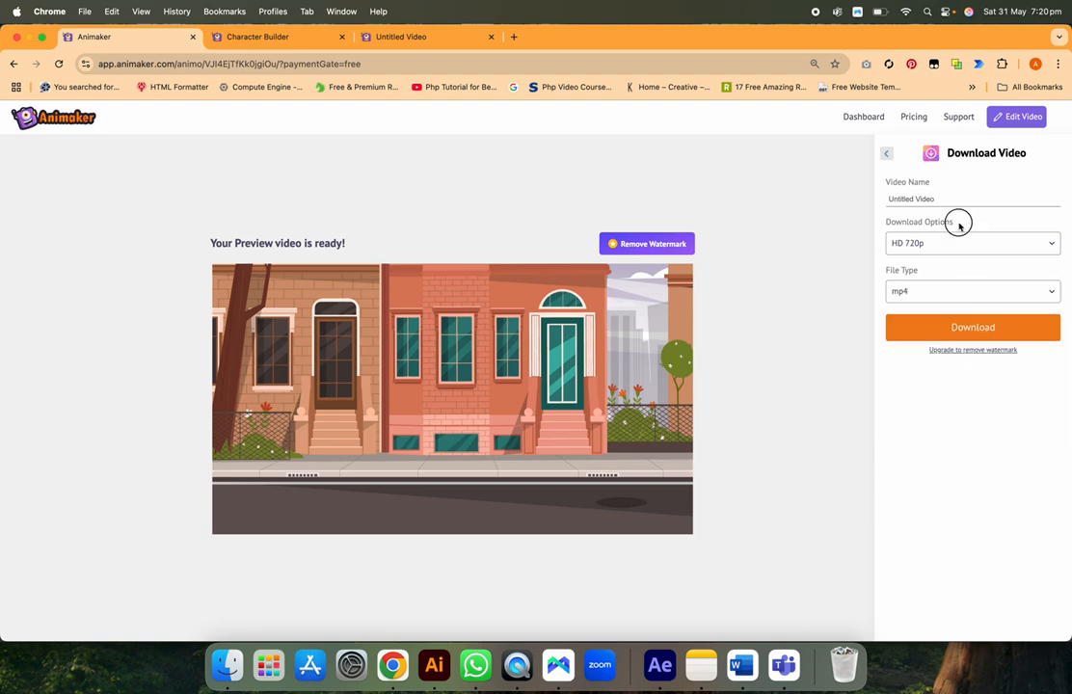
pyautogui.click(961, 330)
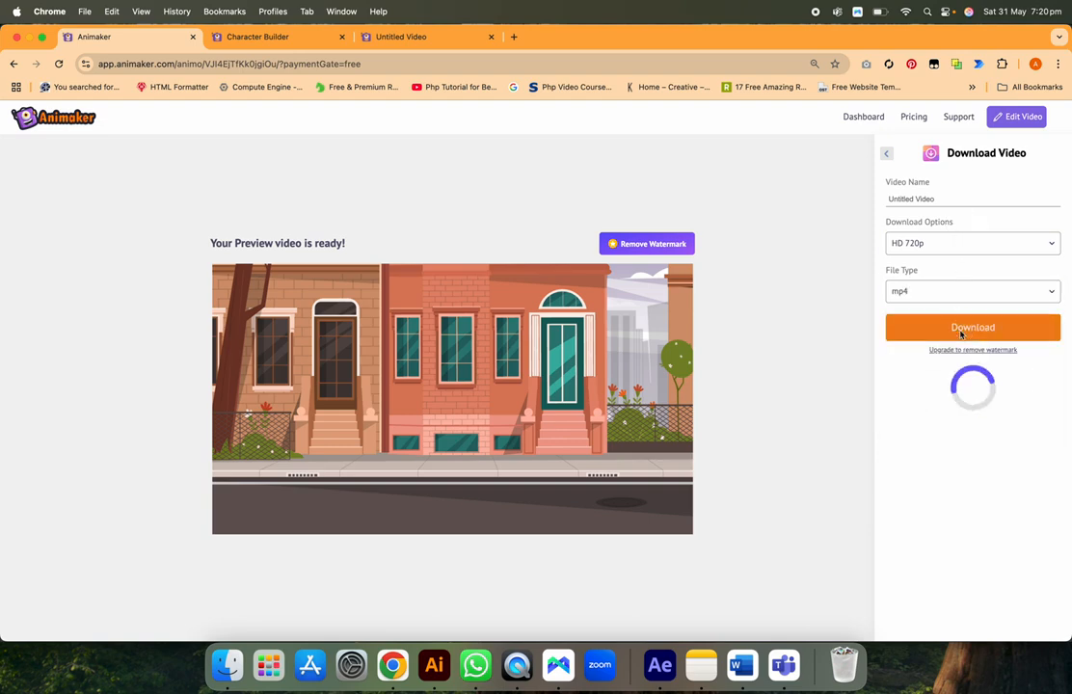